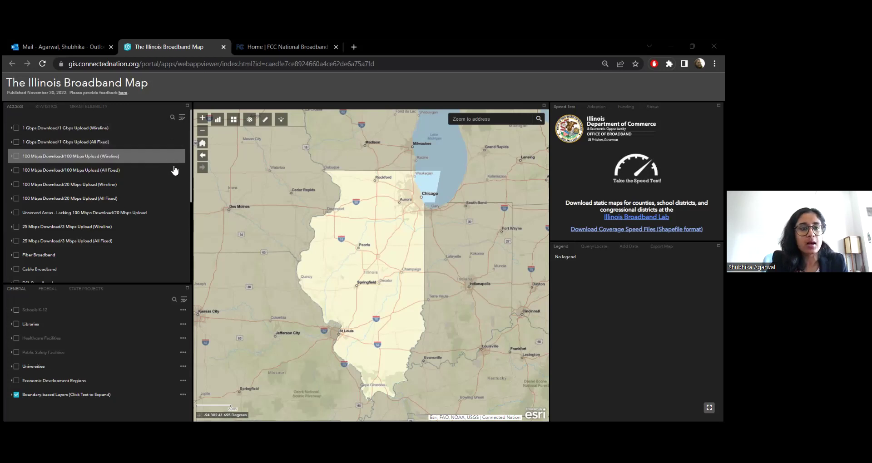
Show the Fiber Broadband, Cable Broadband and DSL Broadband access layers on the Illinois map.
scroll(192, 186, down, 2)
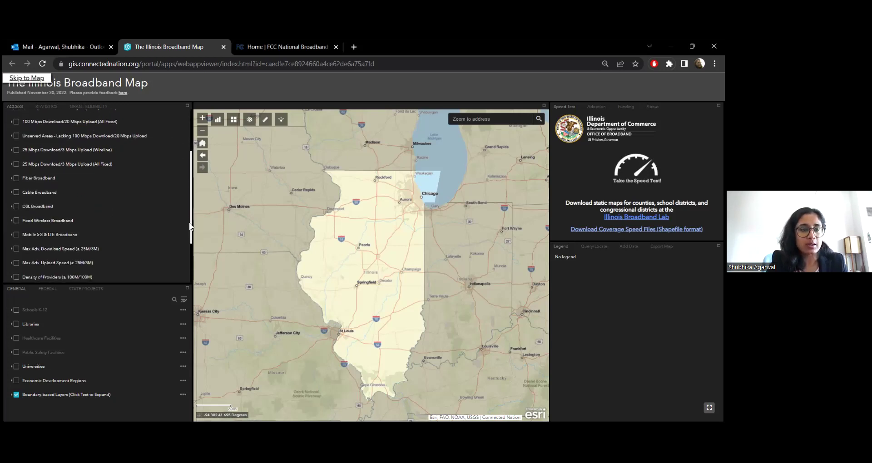
click(16, 178)
click(17, 193)
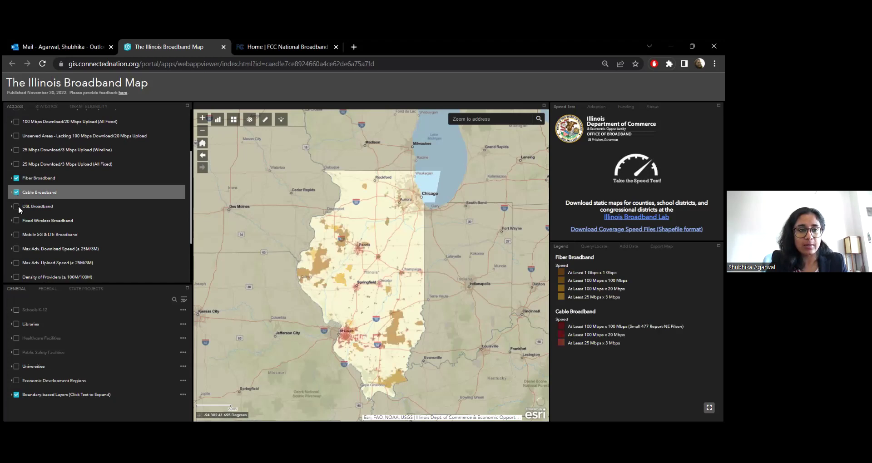
click(17, 207)
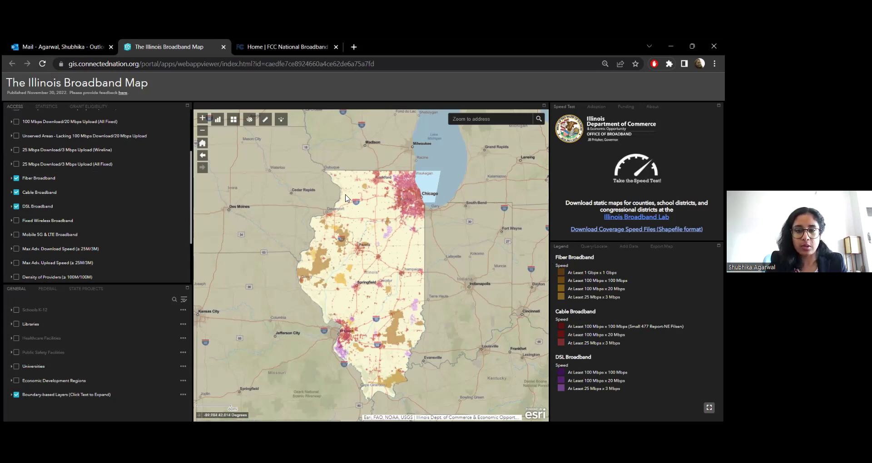
Examine the fiber, cable and DSL coverage around St. Louis up close and return to the full state extent.
scroll(342, 350, up, 1)
scroll(342, 350, up, 1)
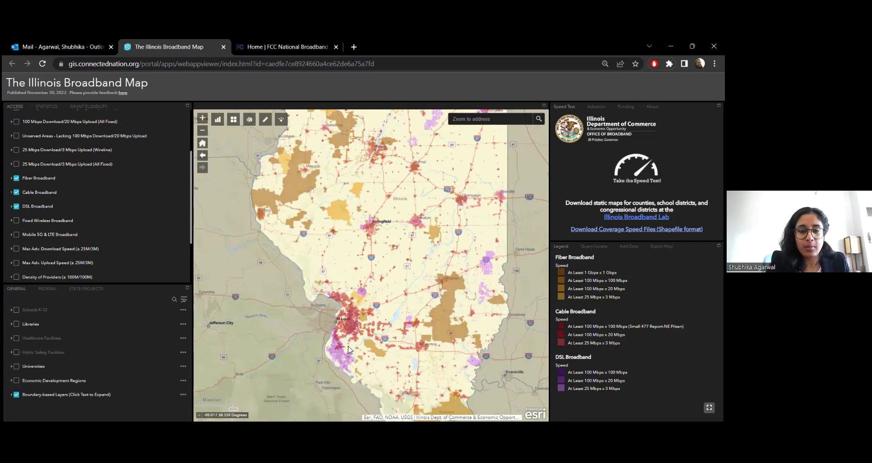
scroll(347, 349, up, 2)
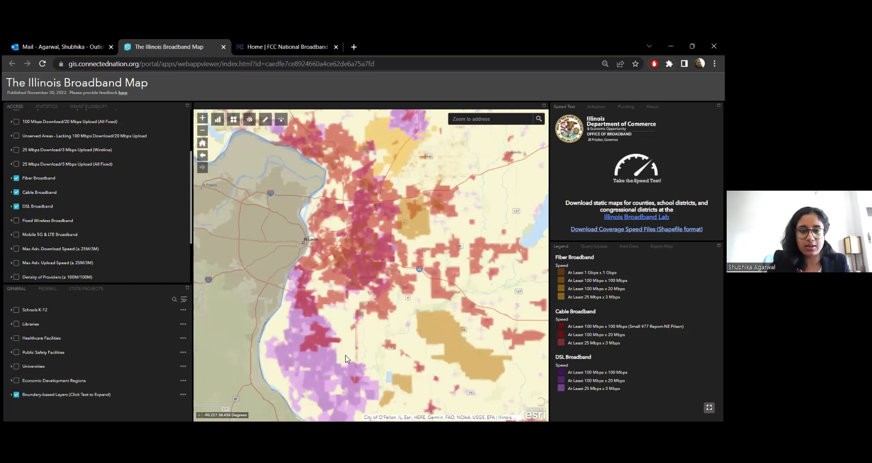
scroll(303, 234, up, 1)
scroll(397, 229, up, 1)
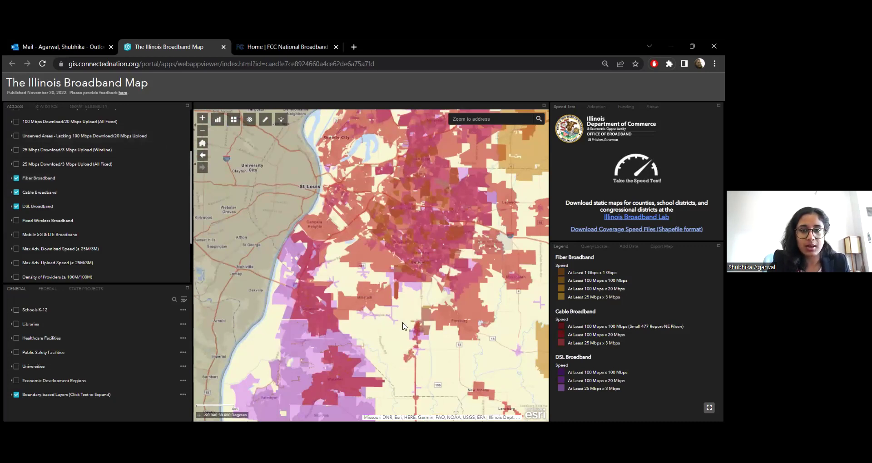
click(204, 145)
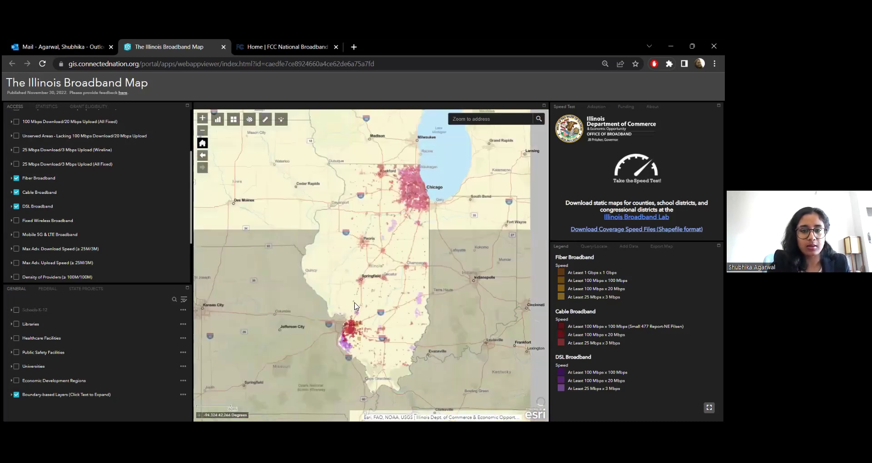
Replace the DSL, Cable and Fiber Broadband layers with the 25 Mbps Download/3 Mbps Upload (Wireline) layer.
click(16, 187)
scroll(95, 166, up, 3)
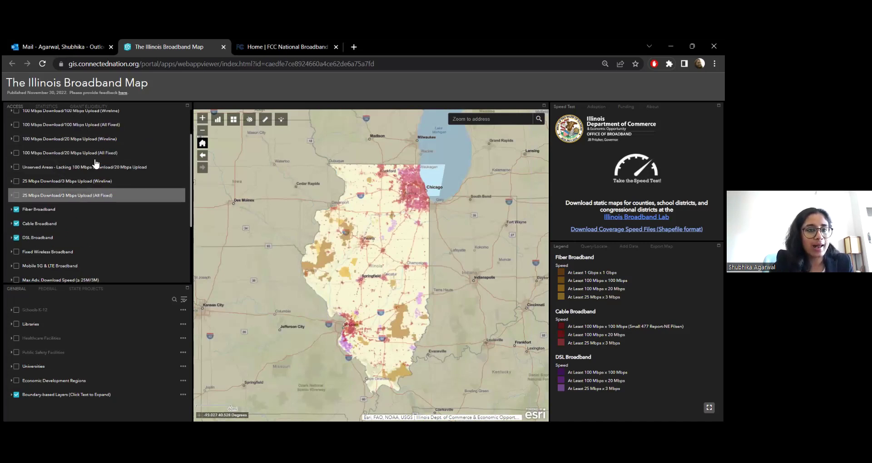
scroll(27, 200, down, 4)
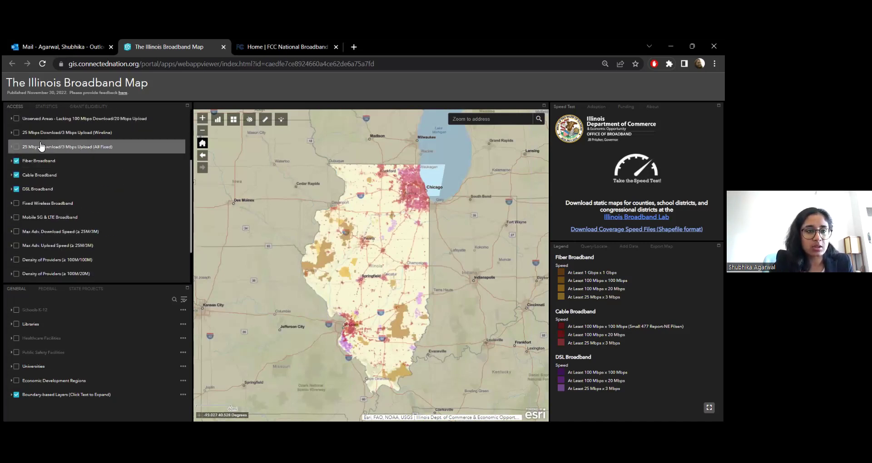
click(16, 188)
click(17, 175)
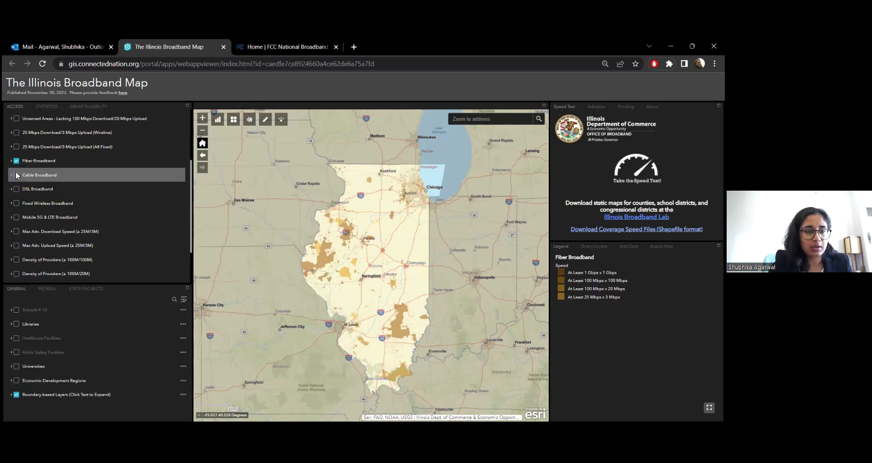
click(17, 161)
scroll(16, 160, up, 3)
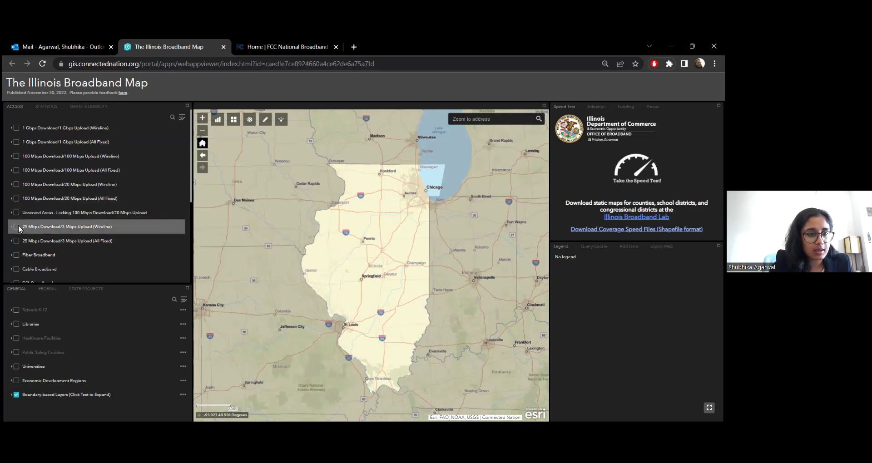
click(17, 226)
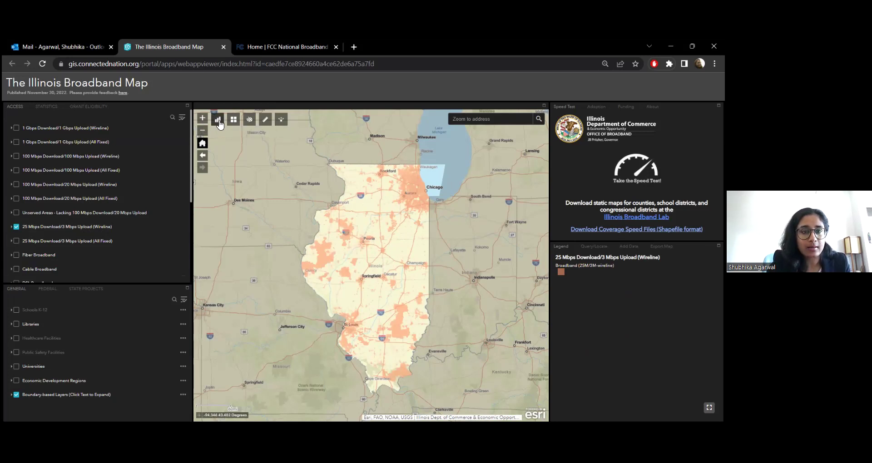
Look up the broadband providers of at least 25M/3M at a pin dropped in Joliet, southwest of Chicago.
click(218, 121)
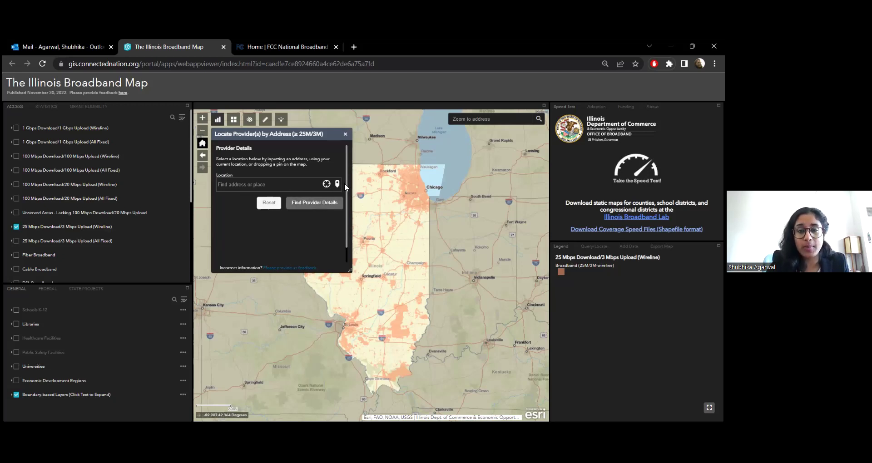
scroll(414, 199, up, 3)
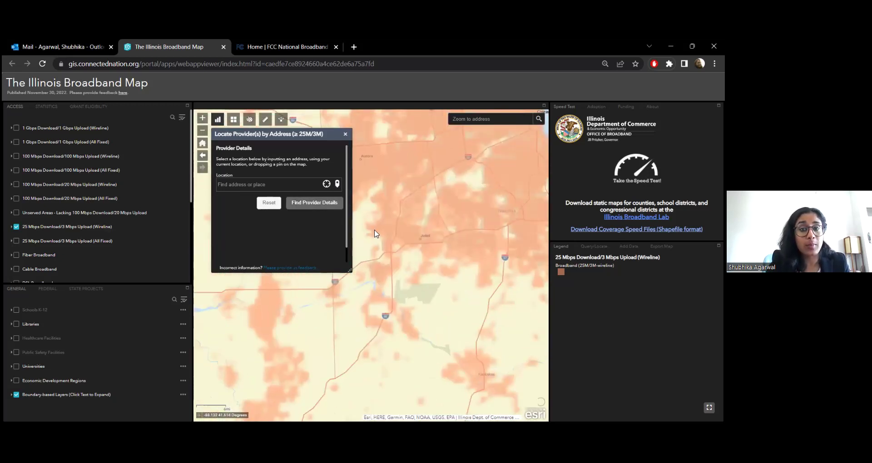
double_click(338, 186)
click(337, 185)
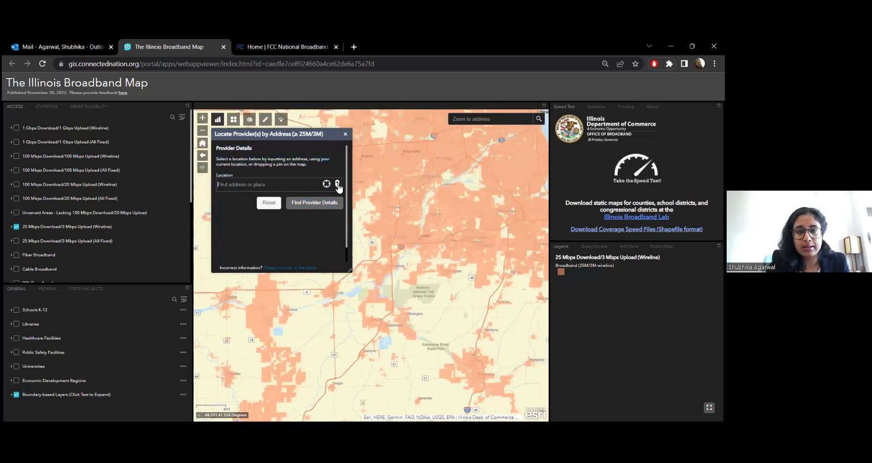
click(401, 234)
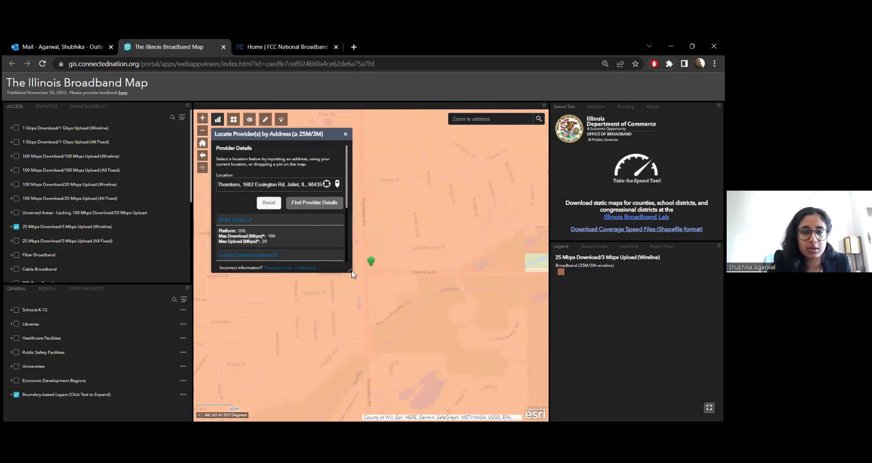
Enlarge the provider results window and review each provider's platform, maximum download speed and maximum upload speed.
drag(352, 272, 419, 341)
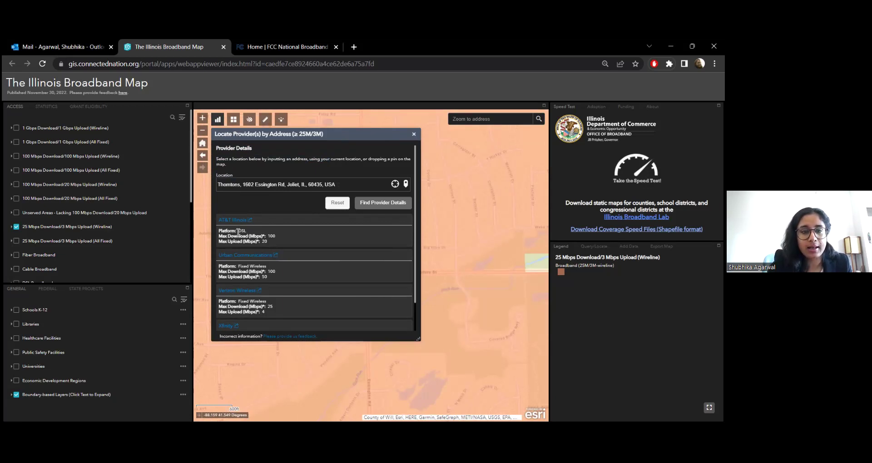
drag(237, 231, 246, 233)
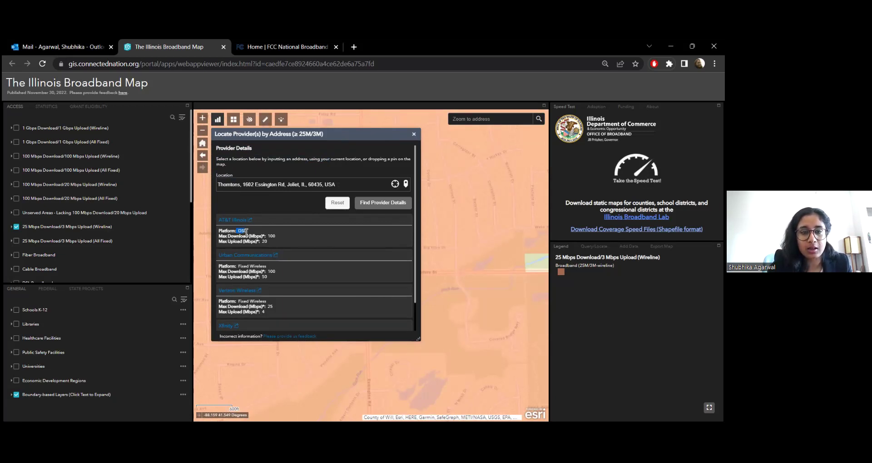
double_click(270, 236)
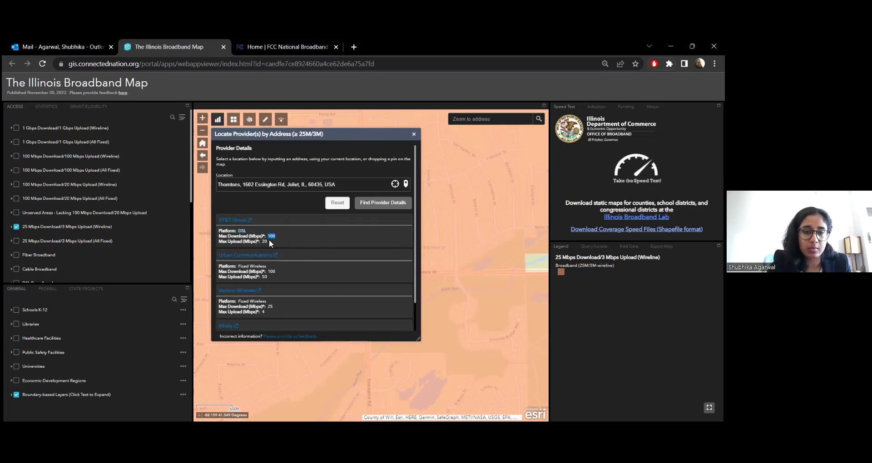
click(269, 241)
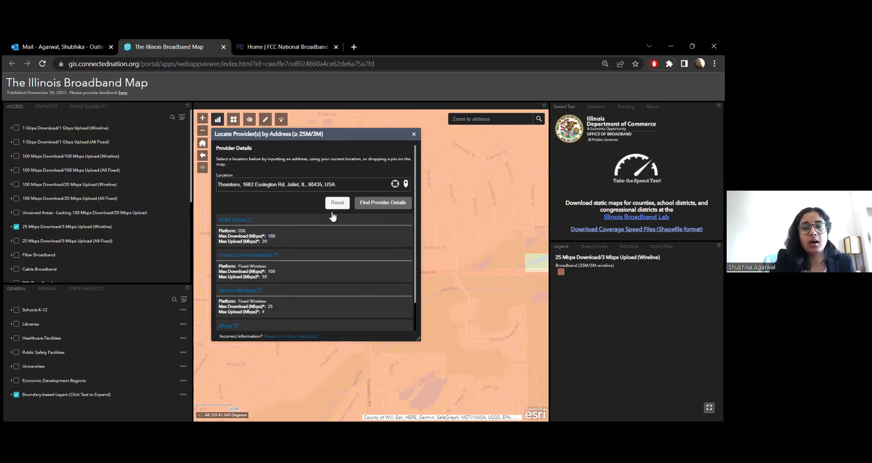
click(374, 207)
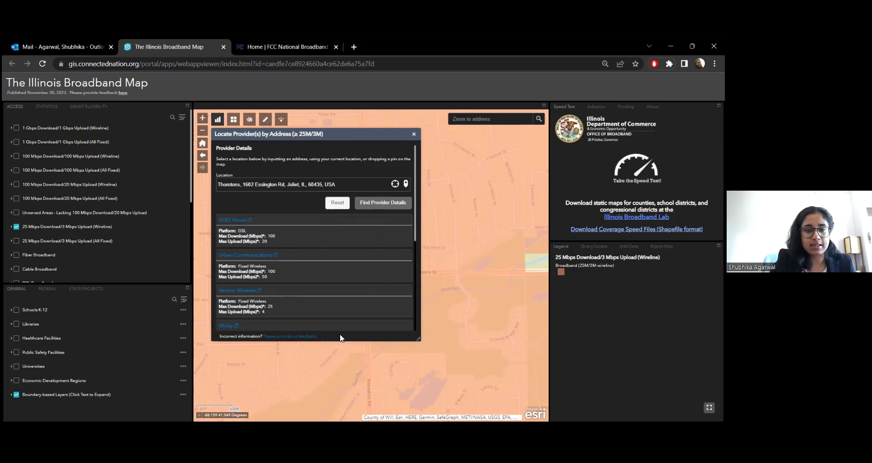
scroll(281, 244, down, 3)
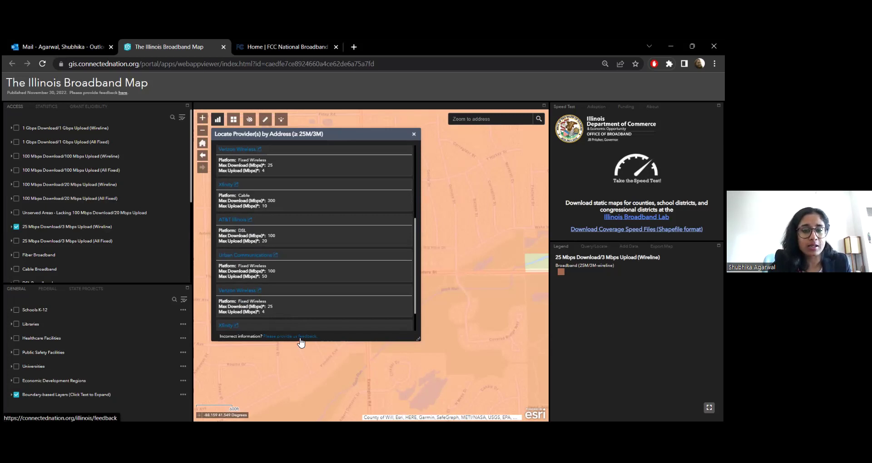
Open the resident feedback form for incorrect provider information and review its information fields and location map.
click(300, 338)
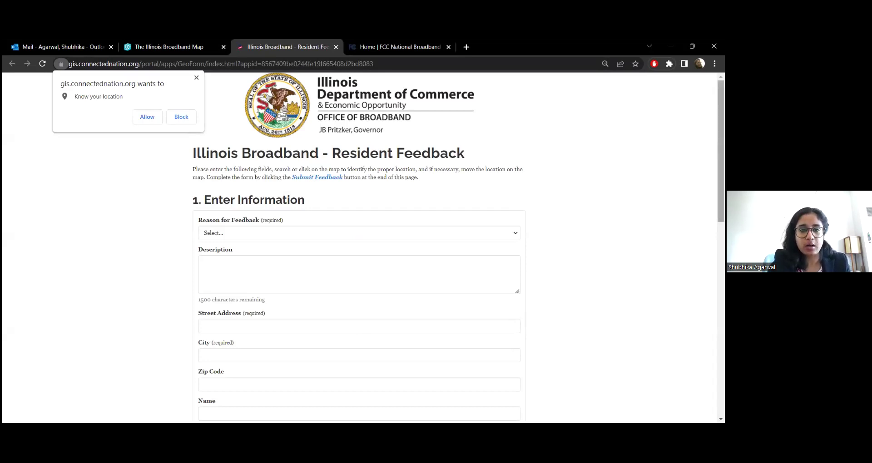
scroll(384, 235, down, 3)
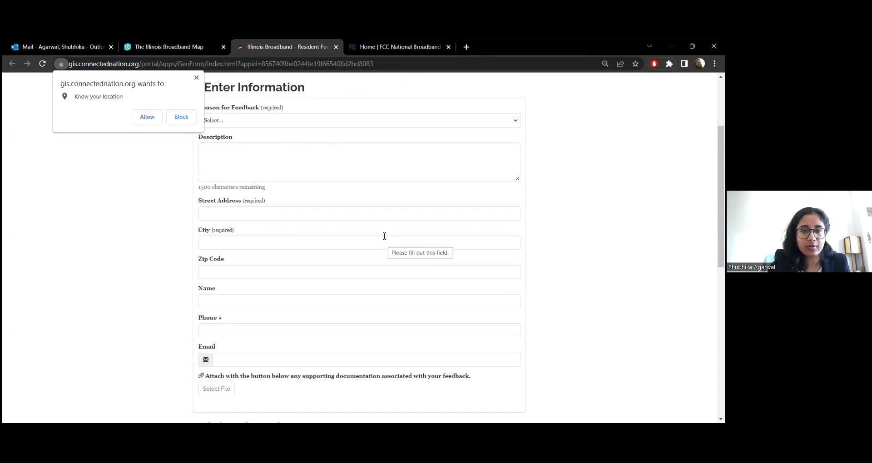
scroll(347, 170, up, 1)
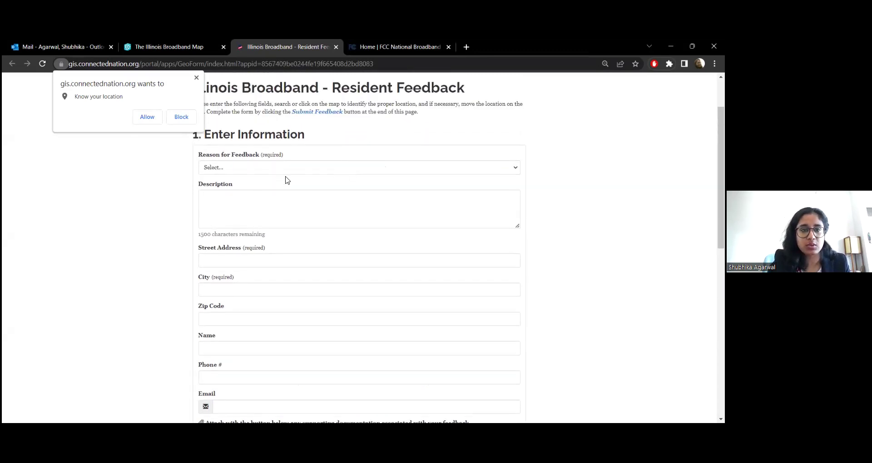
scroll(359, 250, down, 8)
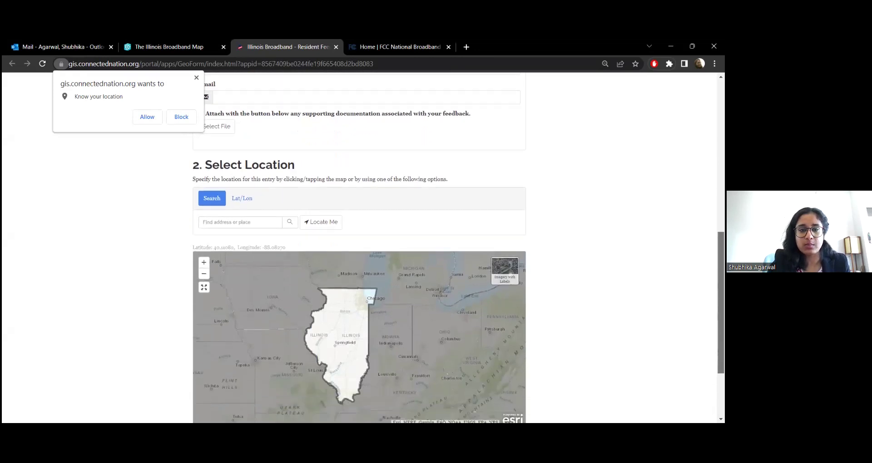
click(415, 252)
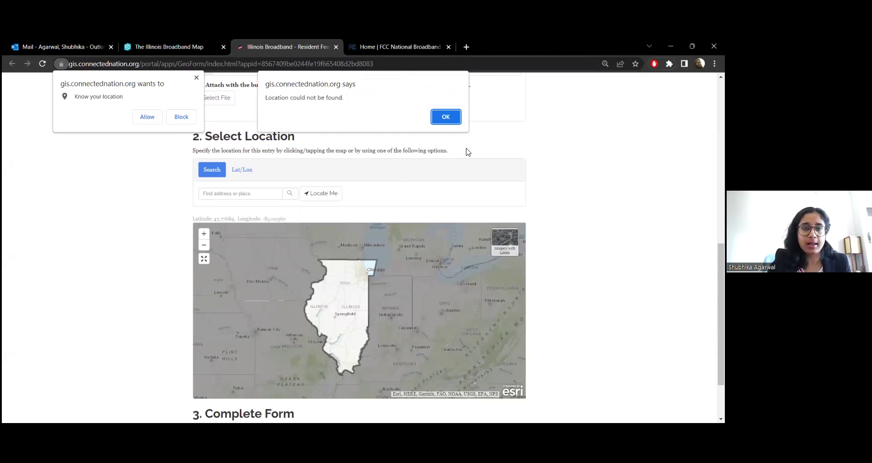
Return to The Illinois Broadband Map, close the provider lookup and restore the full state extent.
click(158, 43)
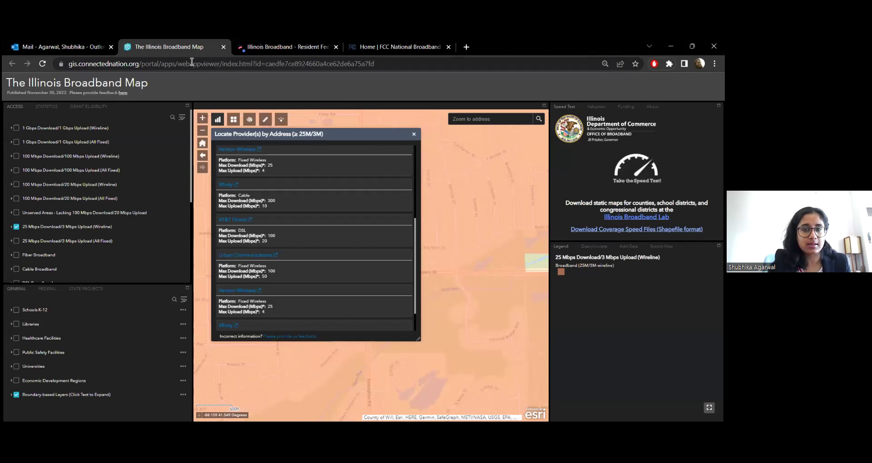
click(414, 134)
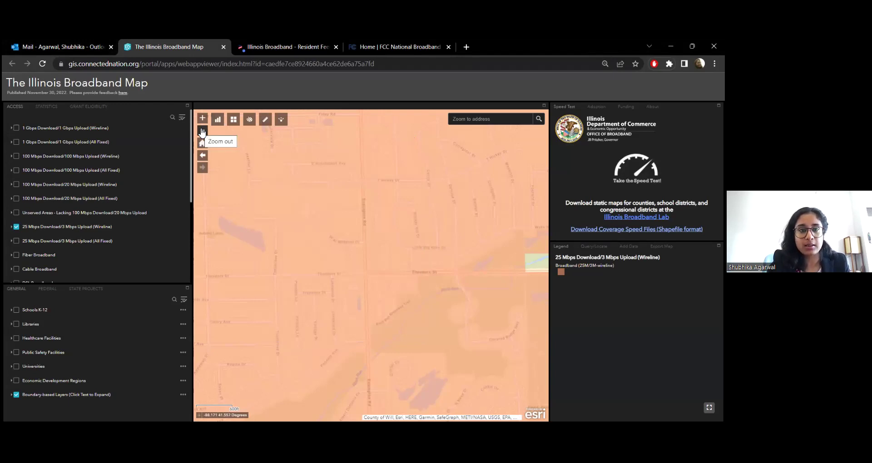
click(202, 132)
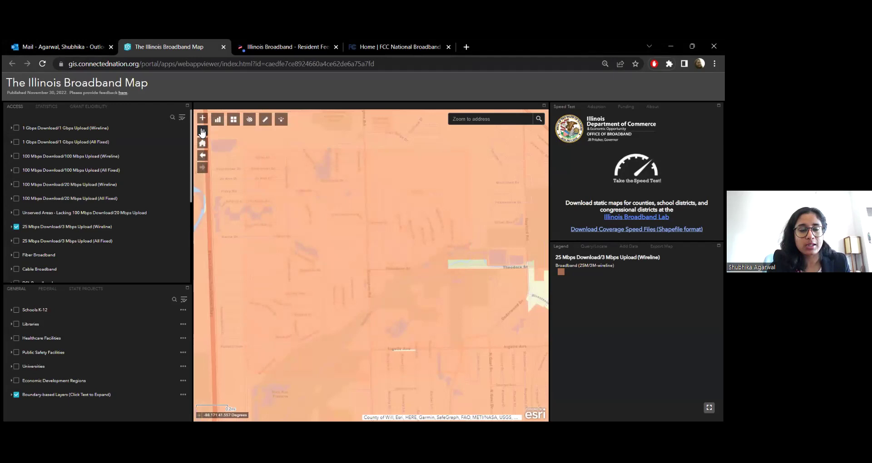
click(203, 133)
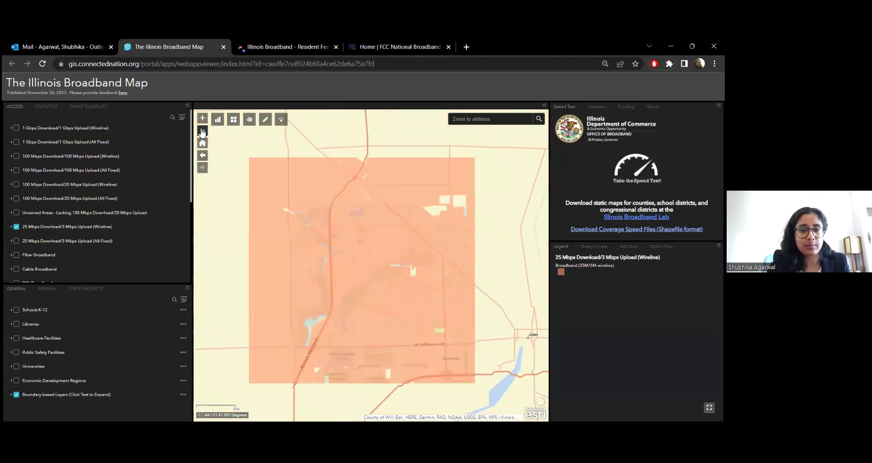
click(202, 133)
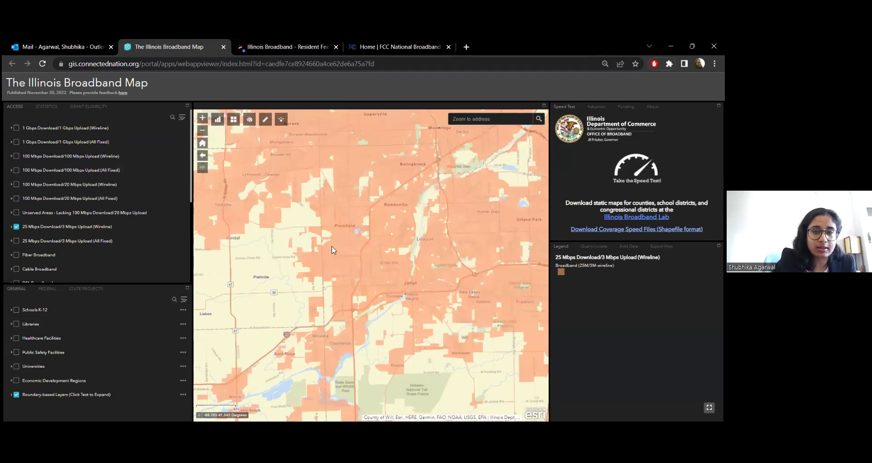
click(202, 132)
click(202, 132)
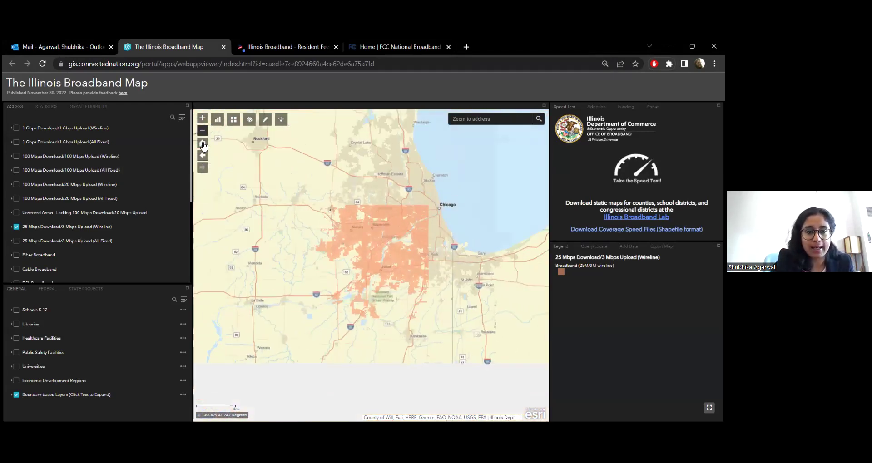
click(204, 144)
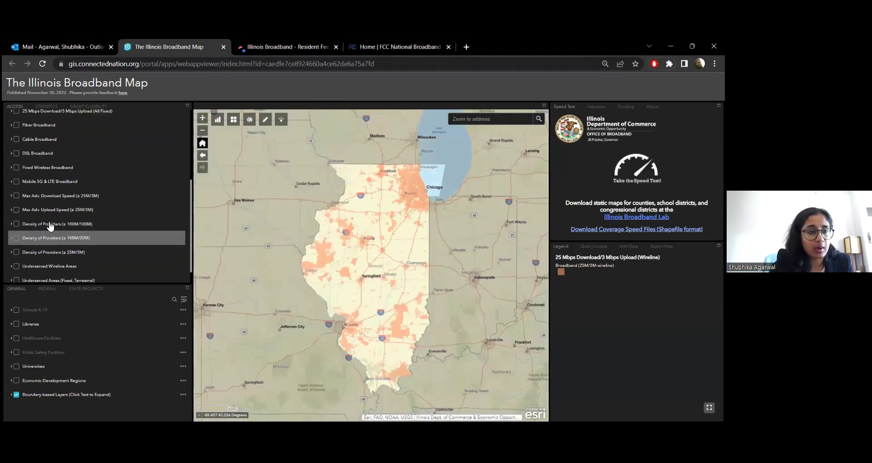
Replace the 25 Mbps Download/3 Mbps Upload (Wireline) layer with the Max Adv. Download Speed (≥ 25M/3M) layer.
scroll(49, 227, down, 2)
click(15, 132)
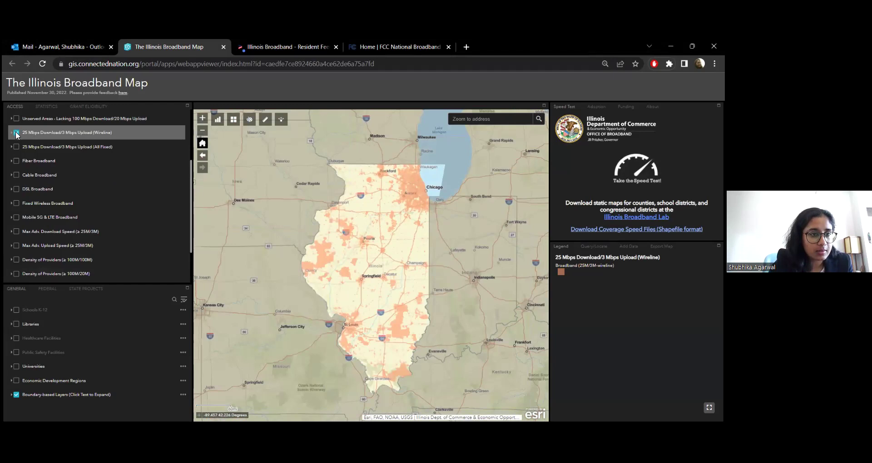
scroll(32, 177, down, 1)
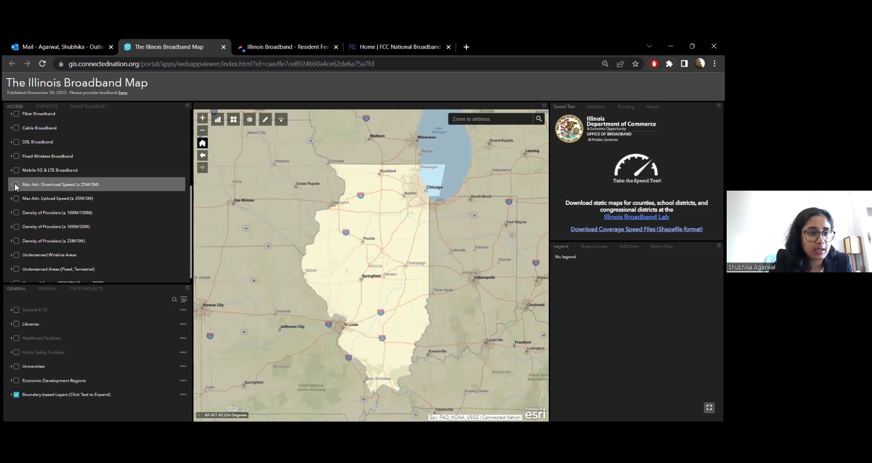
click(16, 184)
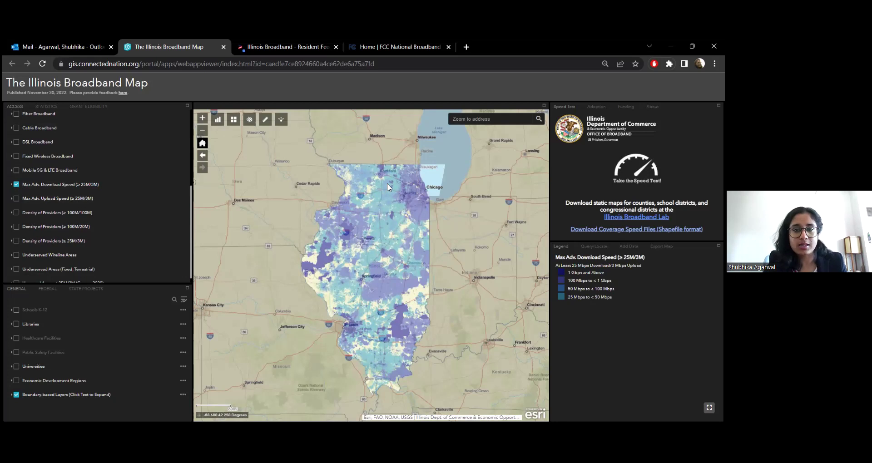
Expand the boundary-based layers and show County Boundaries on the map.
click(59, 396)
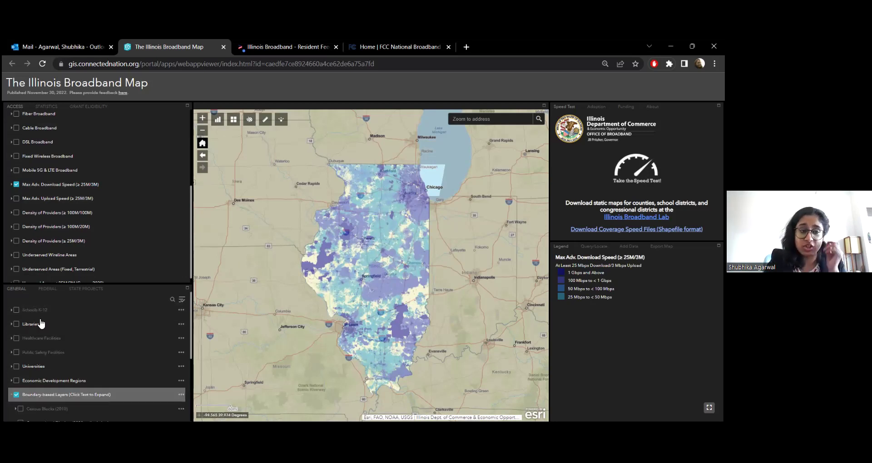
scroll(45, 364, down, 3)
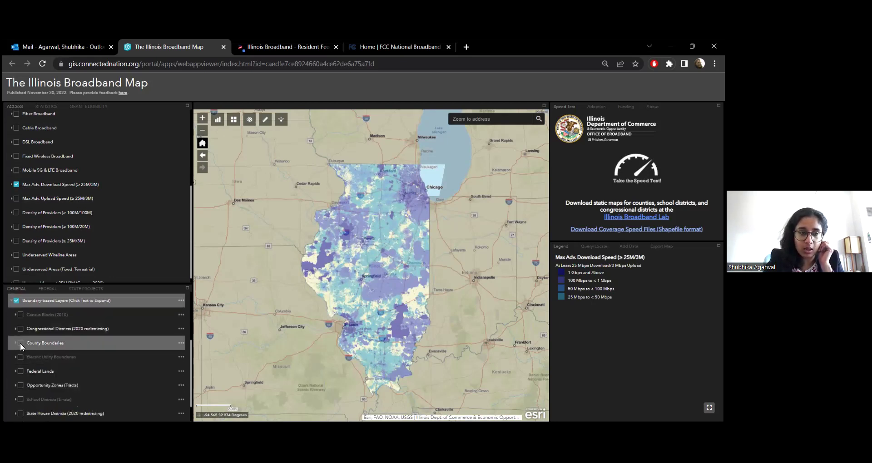
click(20, 343)
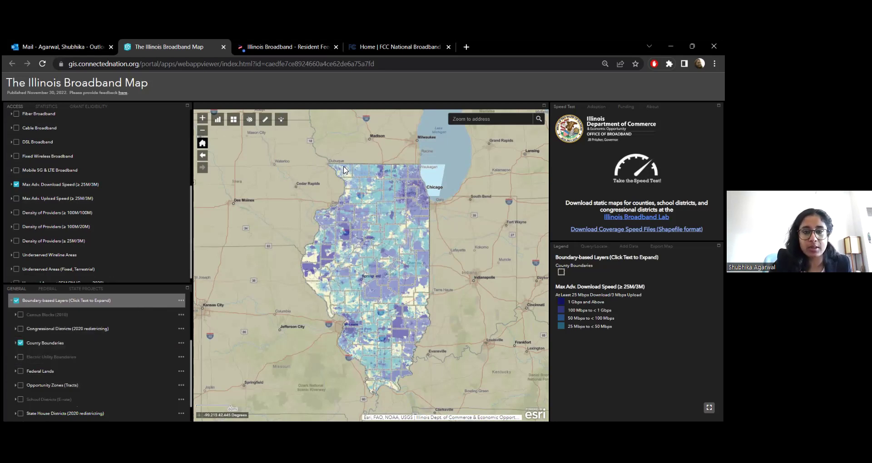
Look up McLean County's household coverage percentages by speed tier, including wireline households, and close its details.
scroll(395, 234, up, 1)
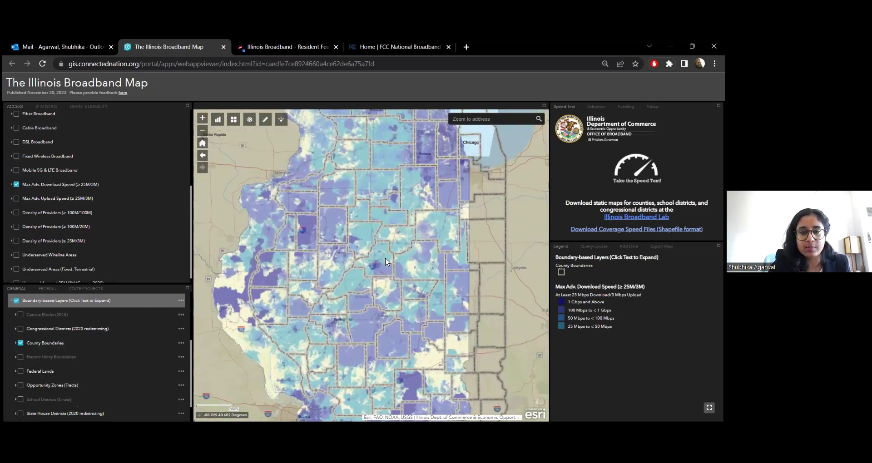
scroll(385, 262, up, 3)
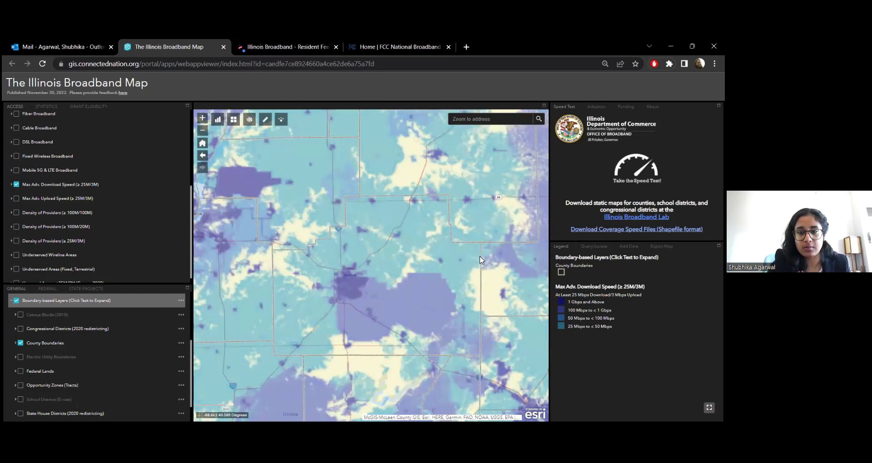
click(382, 272)
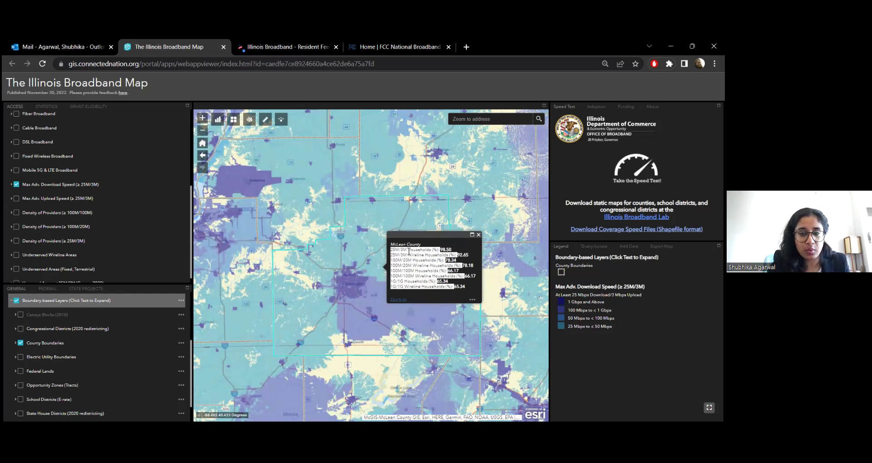
drag(408, 255, 433, 259)
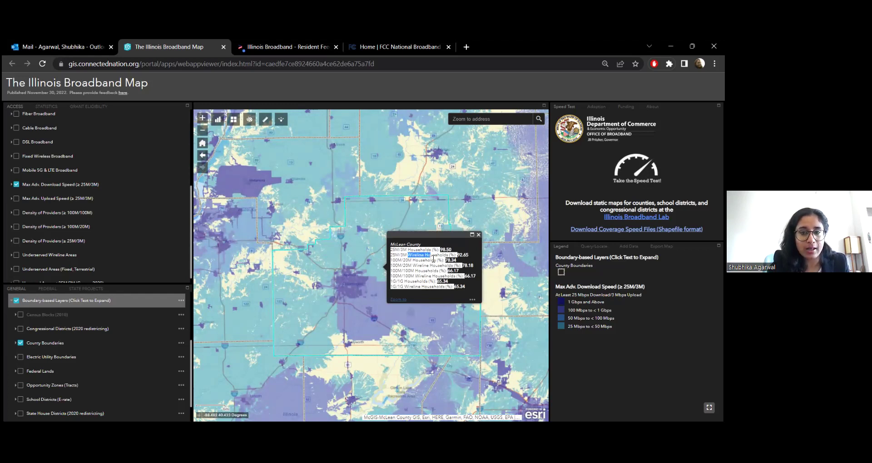
click(478, 235)
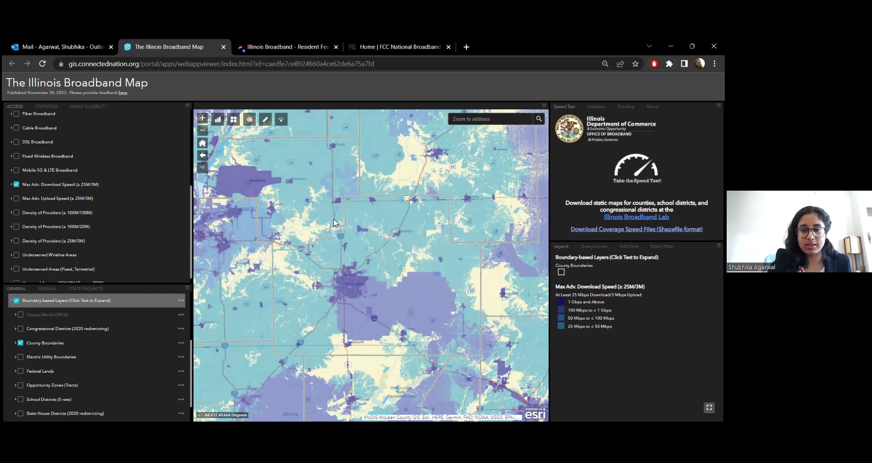
Review the map's sharing link, embed code and link options, including the URL parameters and link preview, and close the sharing window.
click(283, 120)
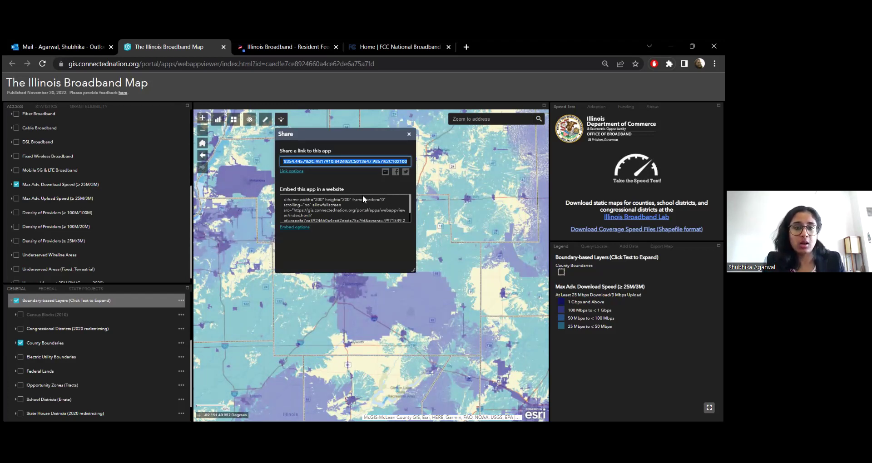
click(293, 171)
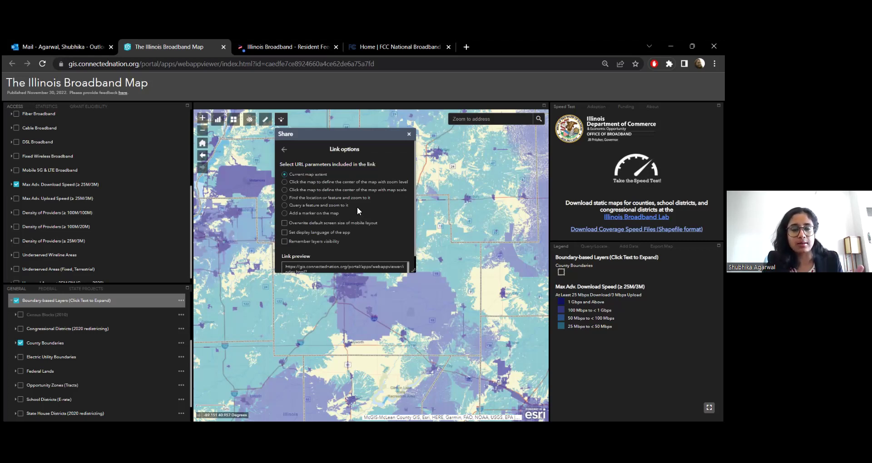
scroll(357, 233, down, 1)
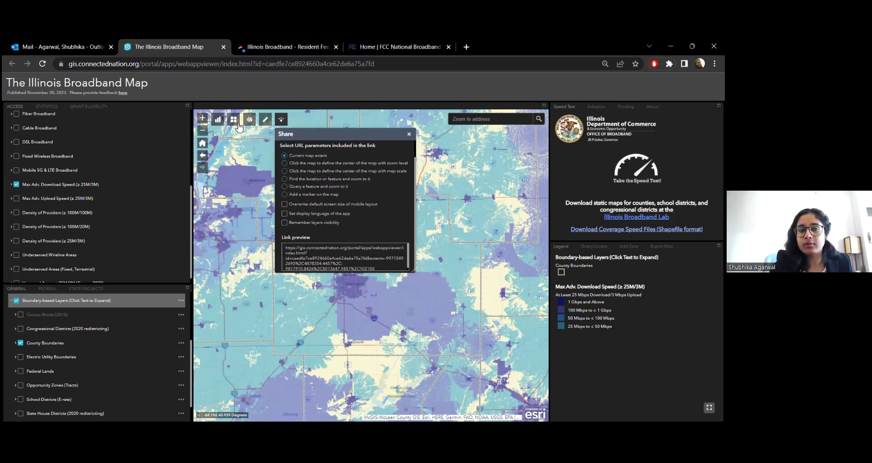
click(409, 134)
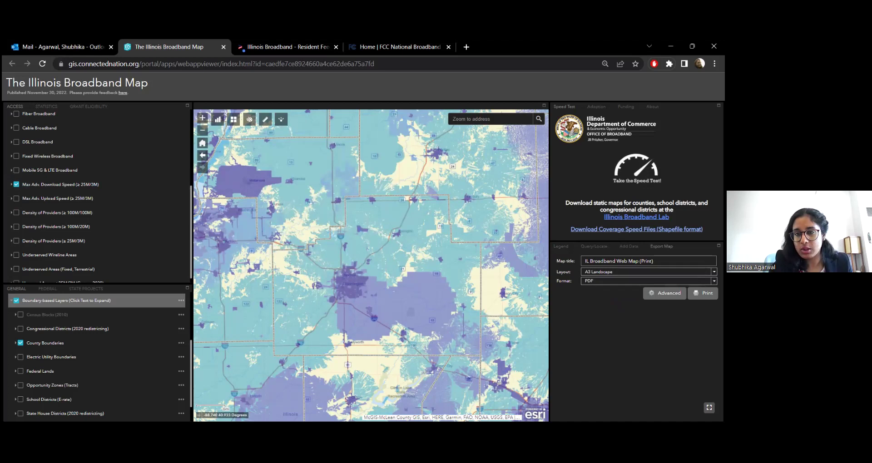
Review the layout and file format choices available for exporting the map.
click(648, 271)
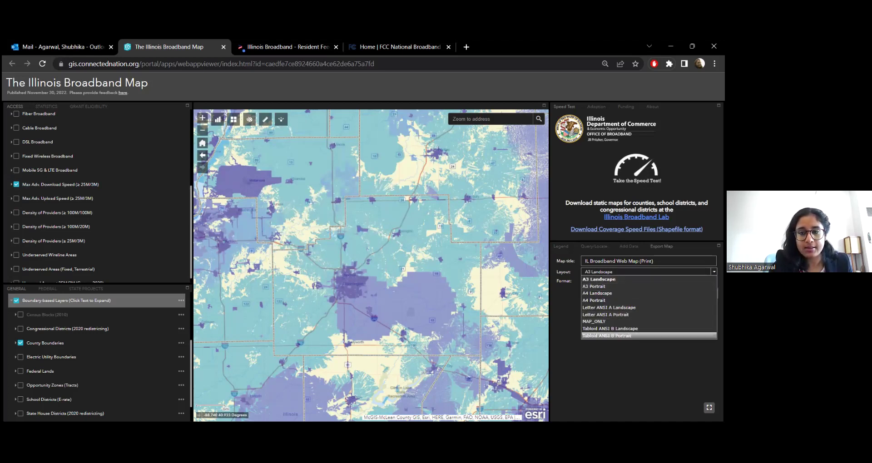
key(Escape)
click(648, 280)
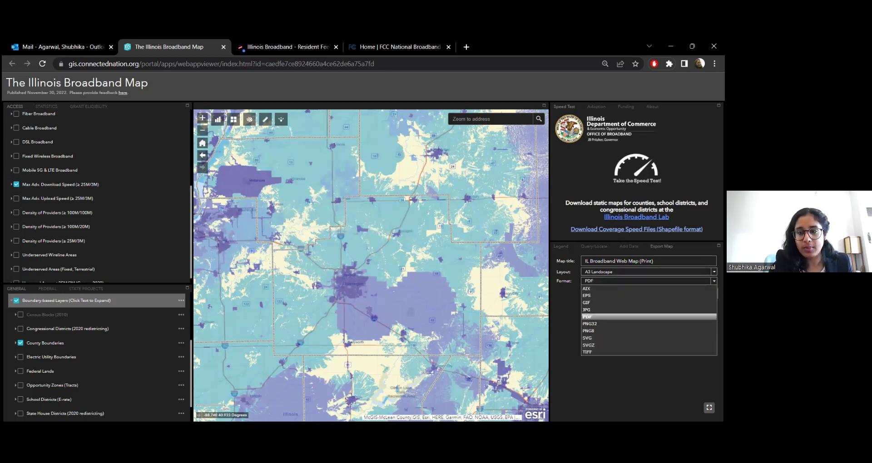
Title the map export "McLean-Adv Download Speeds" and print it as an A3 Landscape PDF.
click(629, 261)
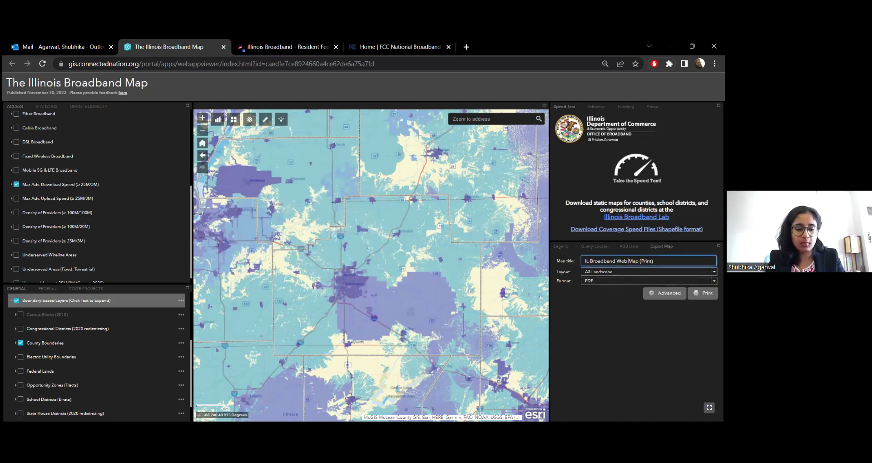
key(ctrl+a)
text(McLea)
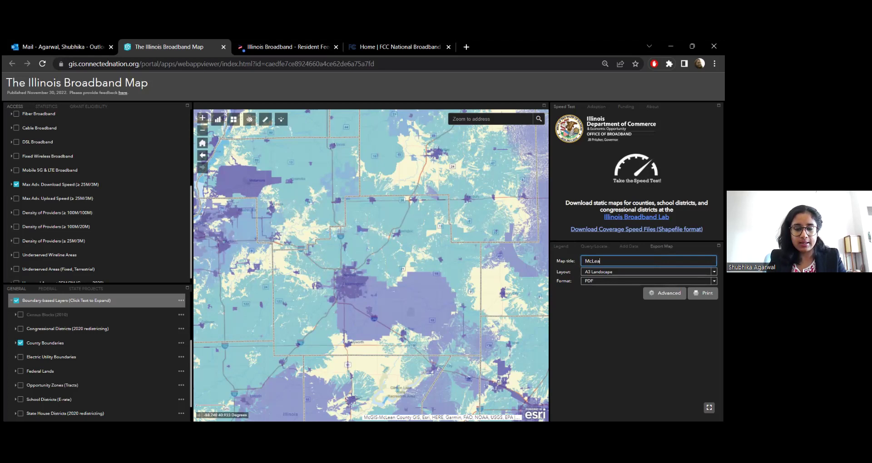
text(n)
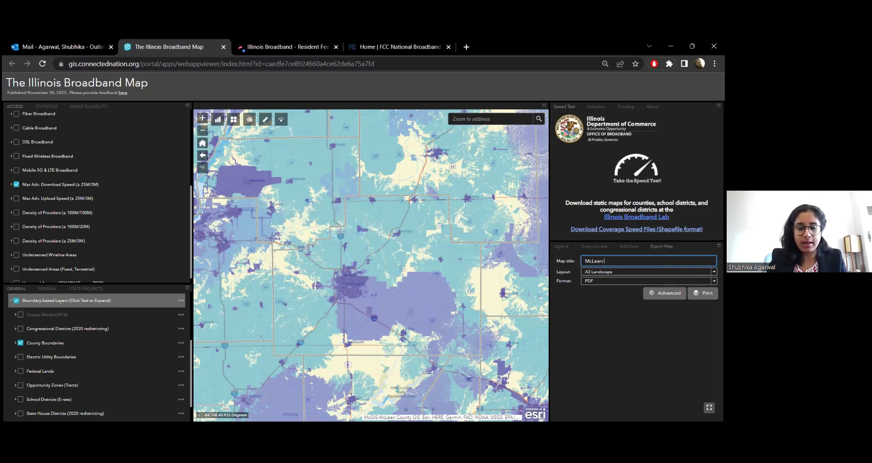
text(-Ad)
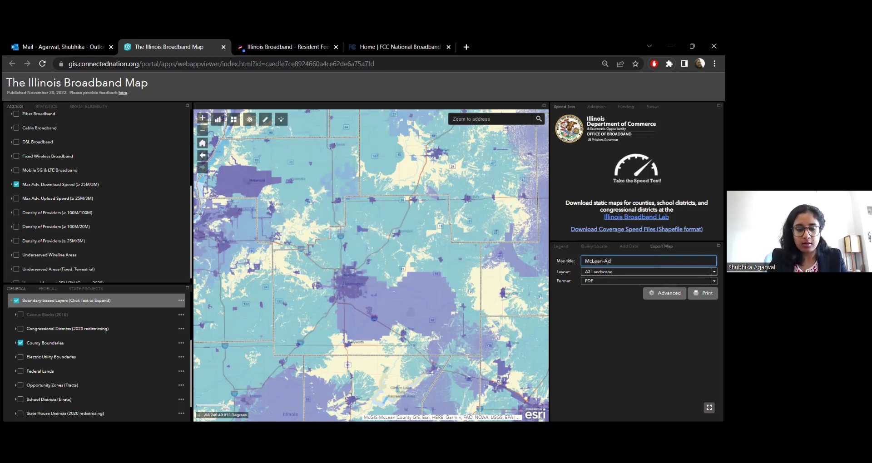
text(v Downloa)
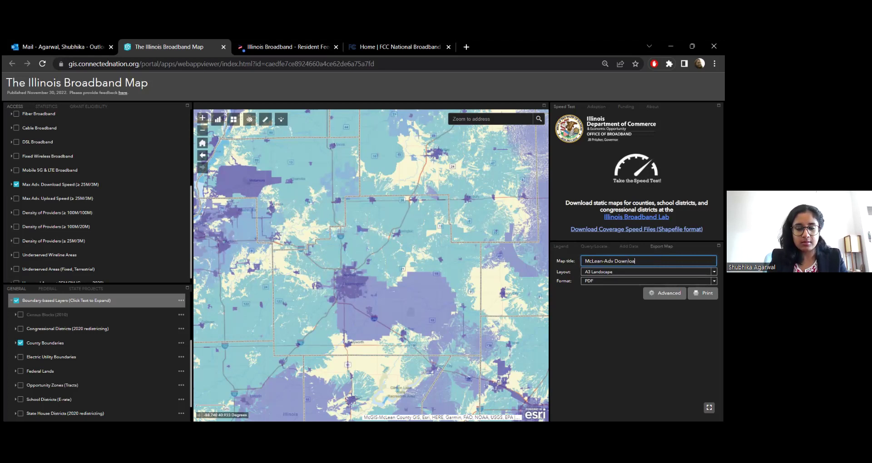
text(d Speeds)
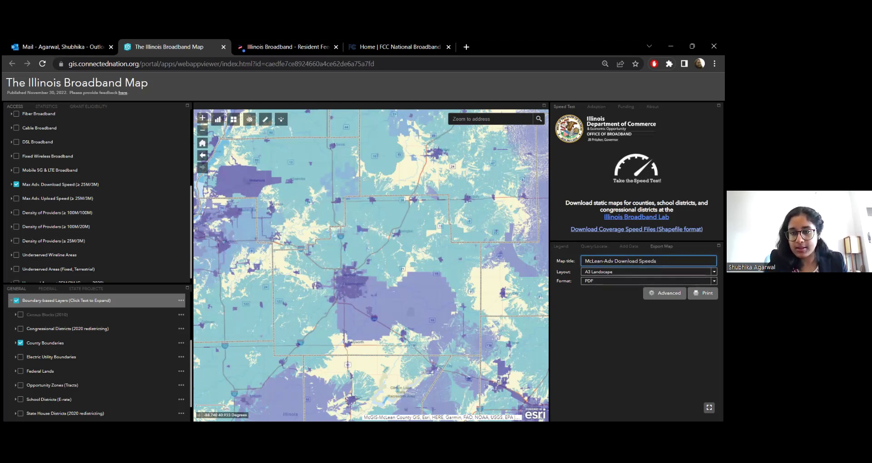
click(703, 293)
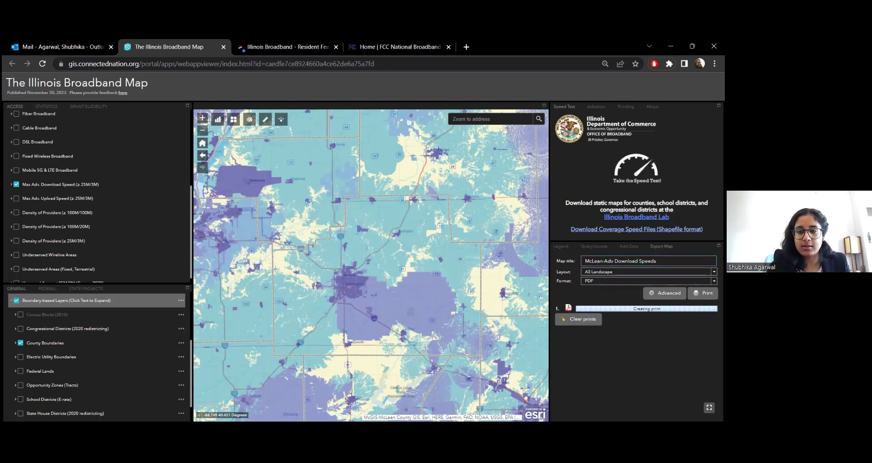
Swap the download speed layer for Unserved Areas at 25M/3M (Census 2020) at full state extent and display the legend.
click(16, 185)
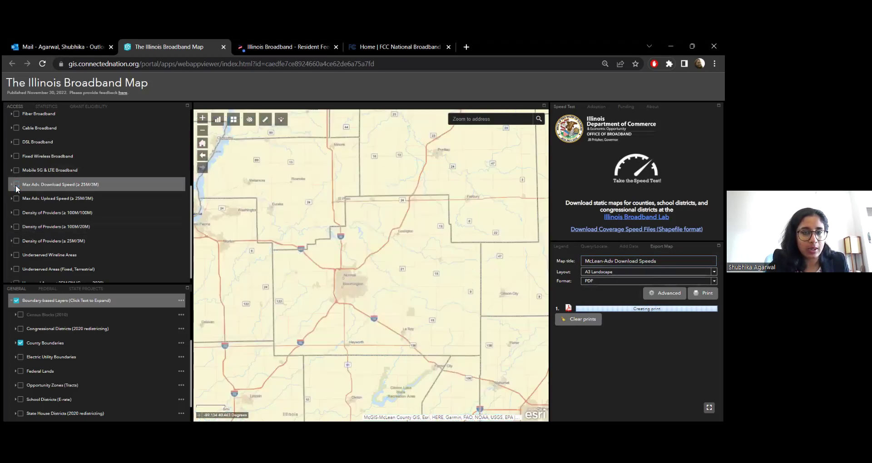
click(203, 143)
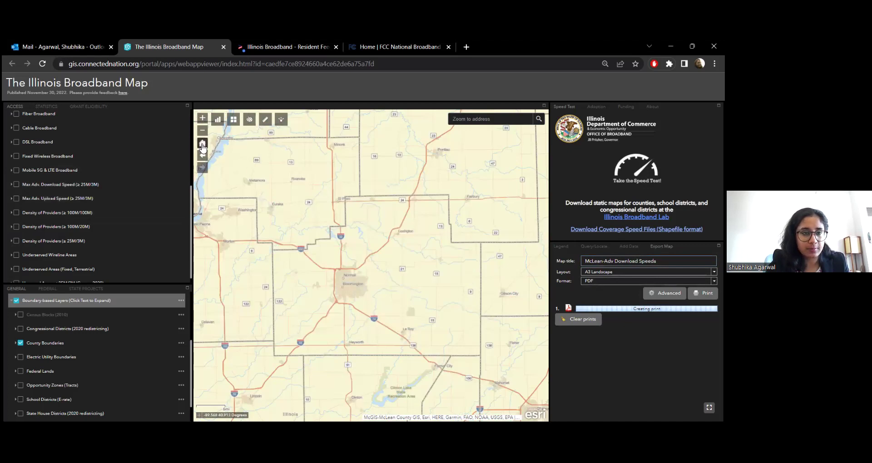
scroll(45, 227, down, 1)
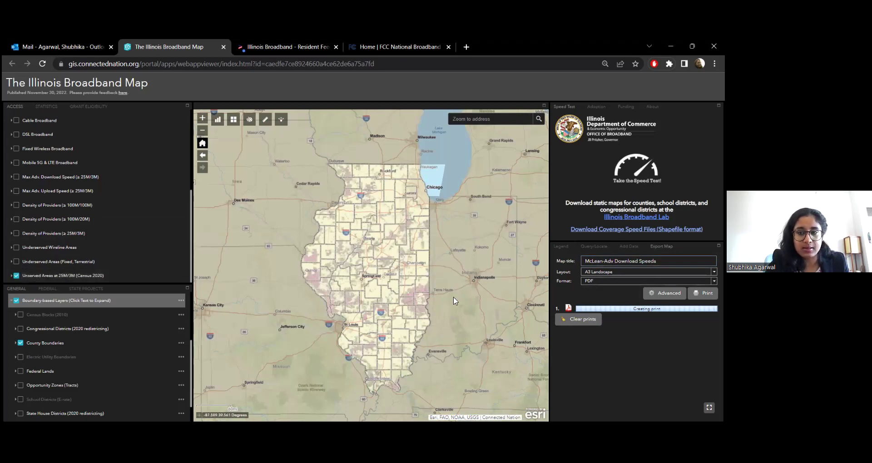
click(562, 247)
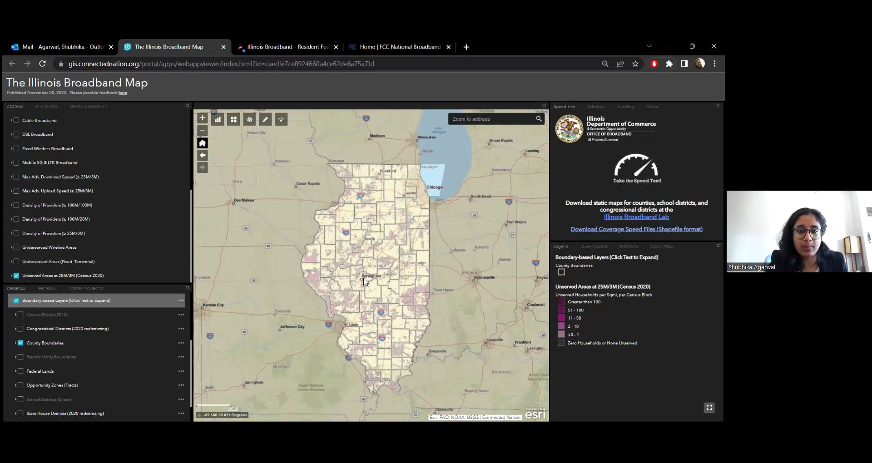
Inspect the unserved household details of a census block in Adams County, in western Illinois, and close them.
scroll(318, 290, up, 2)
scroll(318, 259, up, 2)
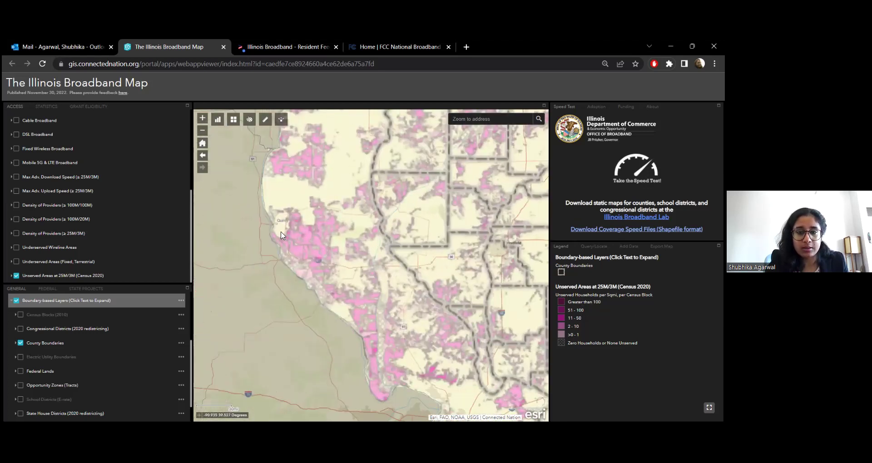
scroll(304, 229, up, 2)
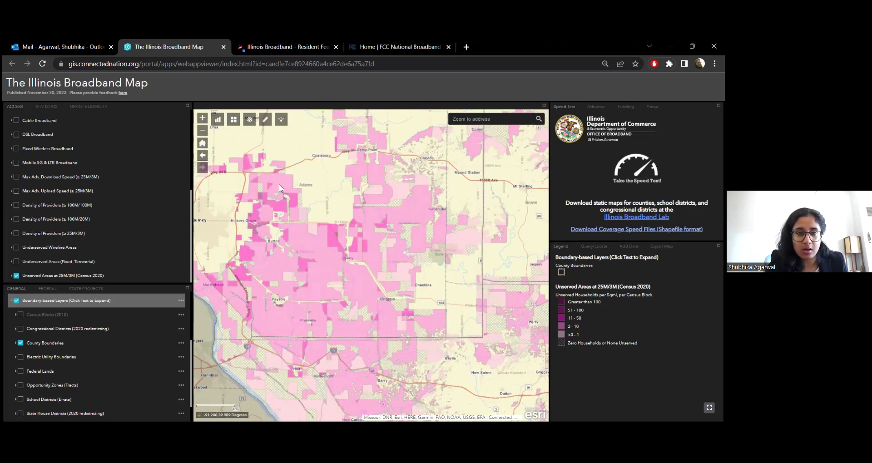
click(280, 188)
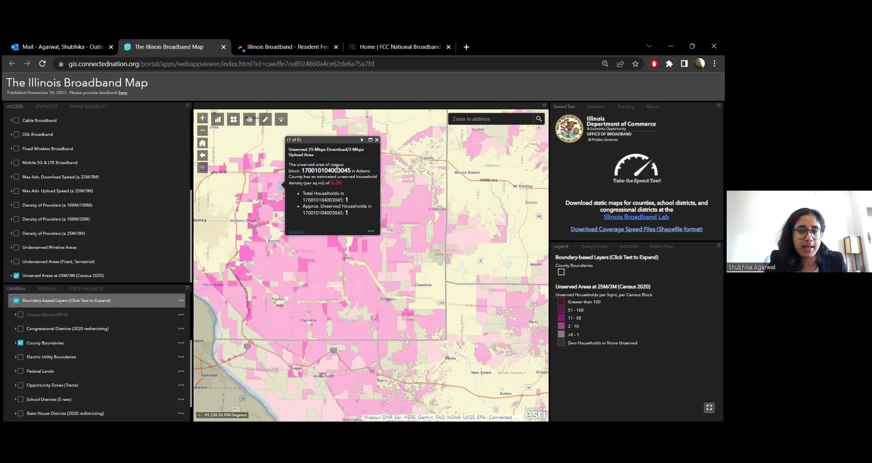
click(376, 141)
scroll(395, 354, up, 1)
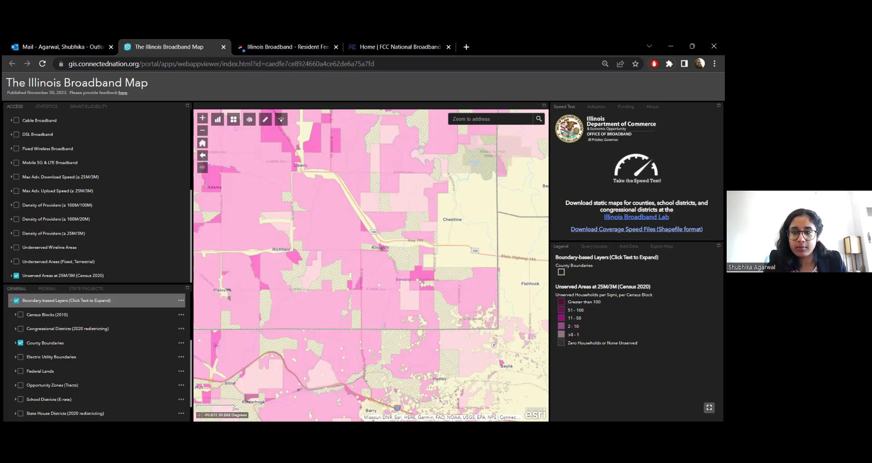
Open the finished McLean-Adv Download Speeds PDF from the map exports, review it and return to The Illinois Broadband Map.
click(662, 246)
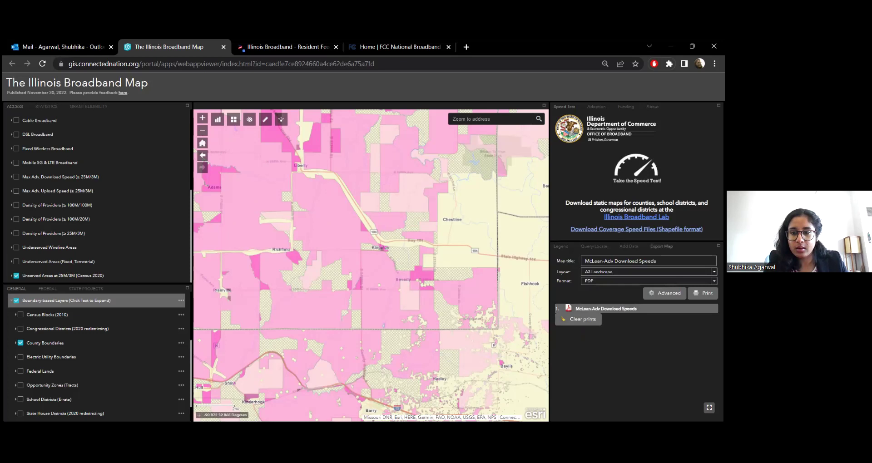
click(606, 309)
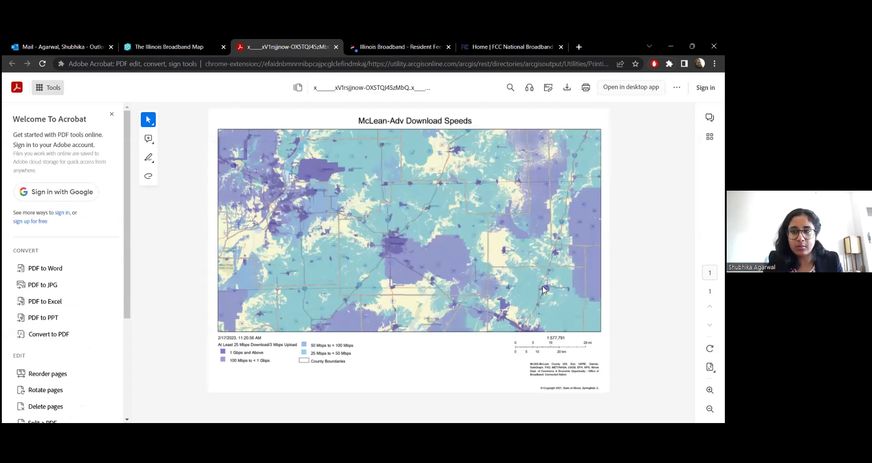
click(175, 45)
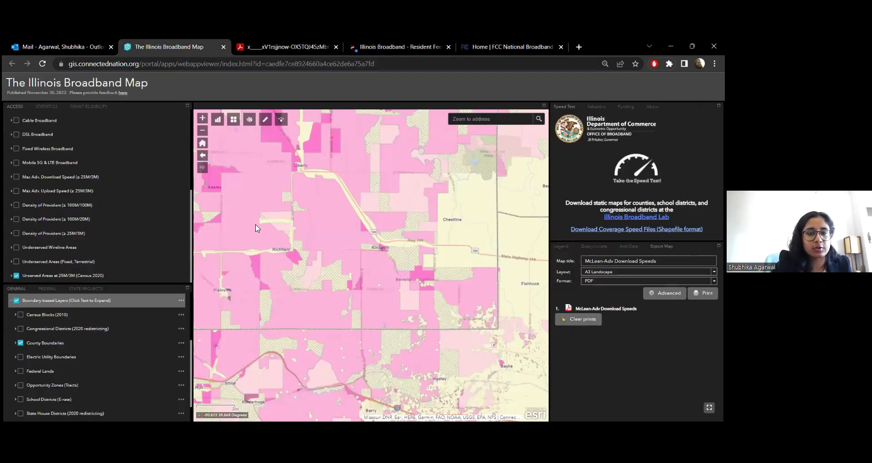
Turn off the Unserved Areas at 25M/3M (Census 2020) layer and return the map to the full state extent.
click(16, 276)
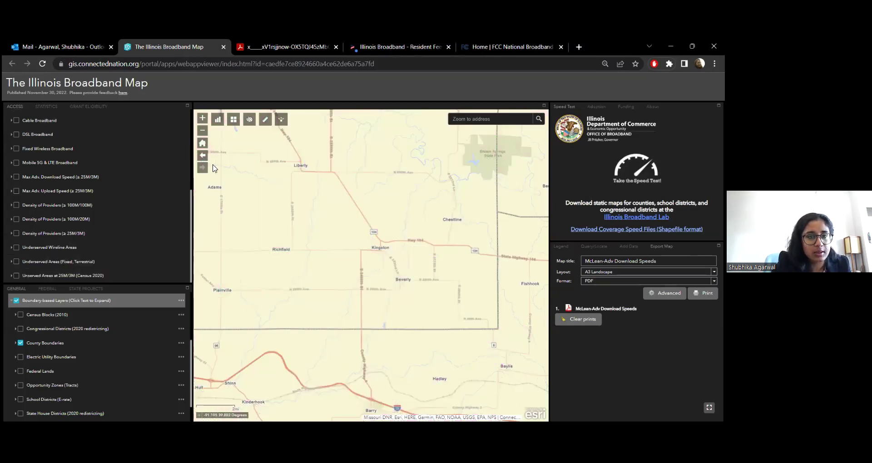
click(203, 144)
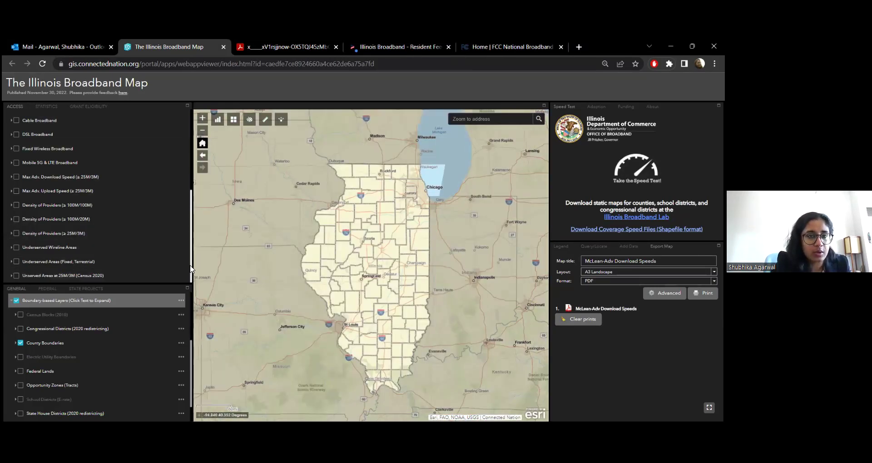
drag(191, 269, 196, 175)
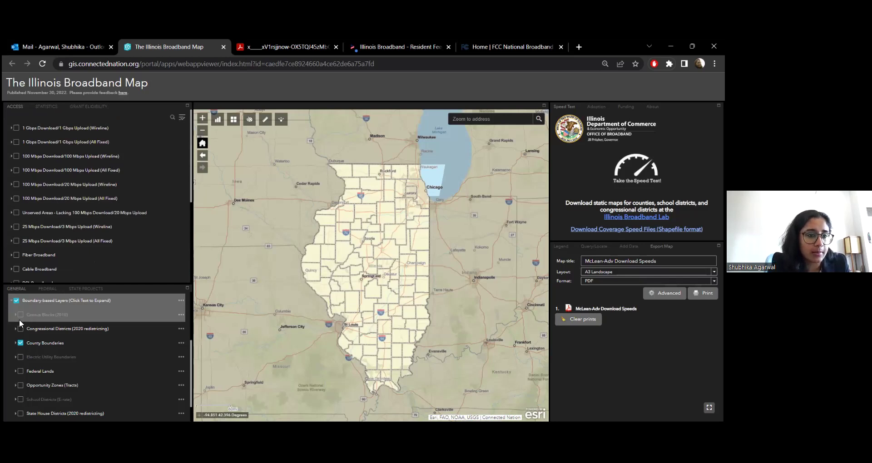
Review the available statistics layers, expand the Broadband Adoption (Subscriptions) group, and return to the access layers.
click(52, 108)
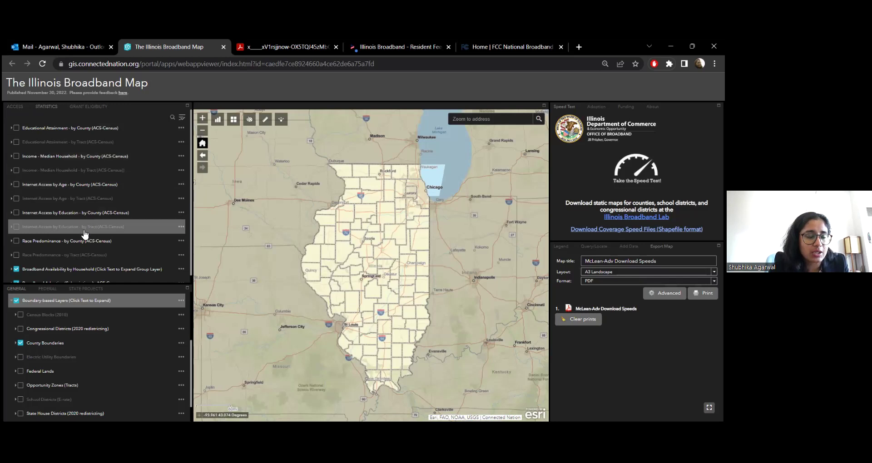
scroll(87, 246, down, 1)
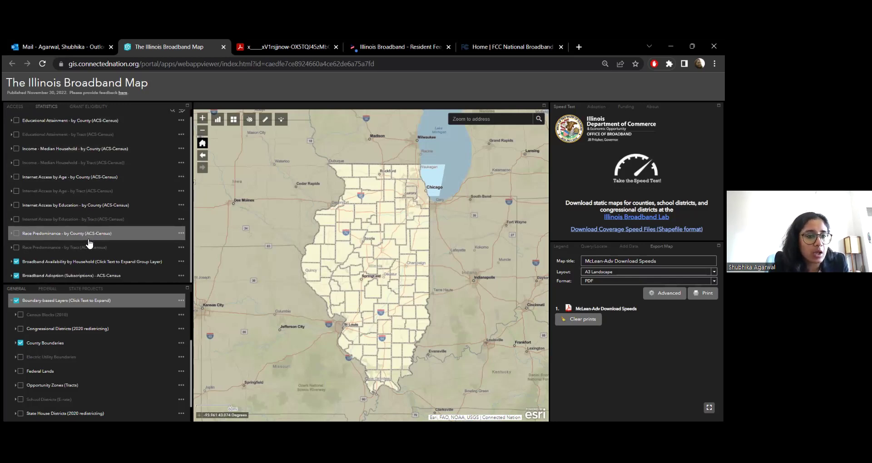
click(96, 273)
scroll(96, 273, down, 3)
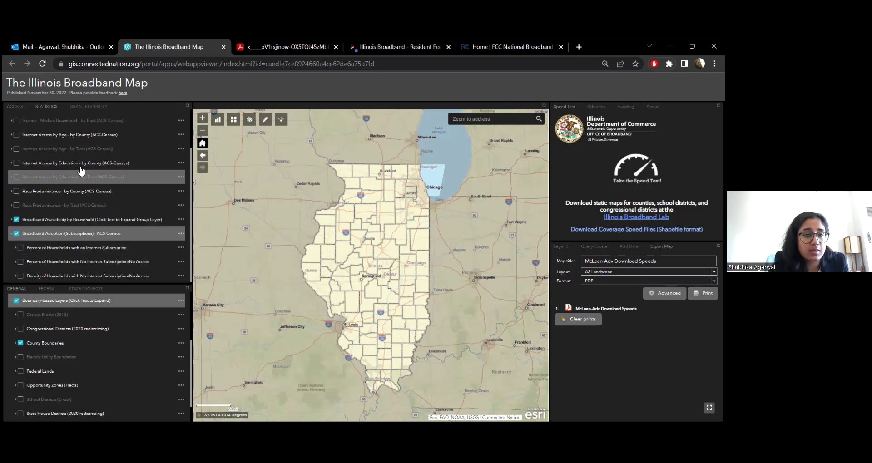
click(18, 110)
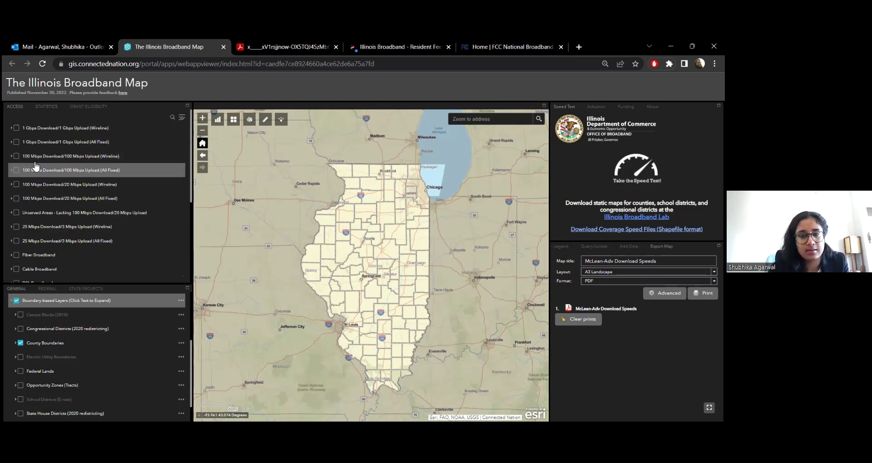
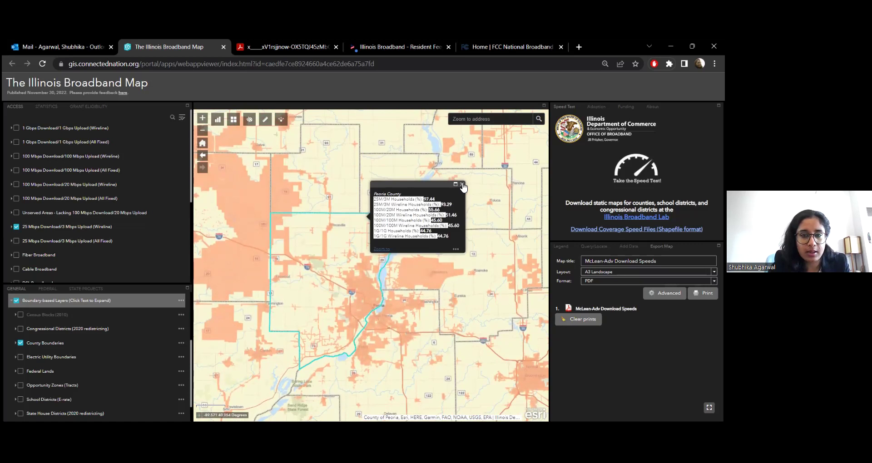
Swap the 25 Mbps/3 Mbps (Wireline) layer for 100 Mbps Download/20 Mbps Upload (Wireline) around Peoria County and display the legend.
click(17, 227)
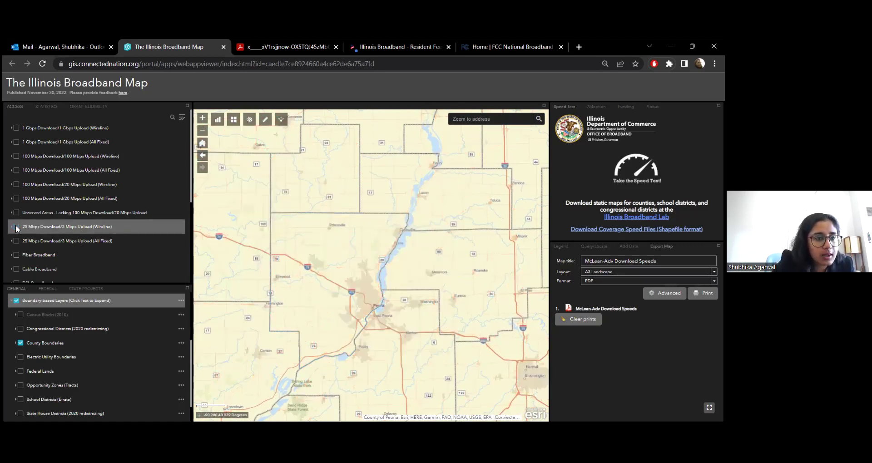
click(16, 185)
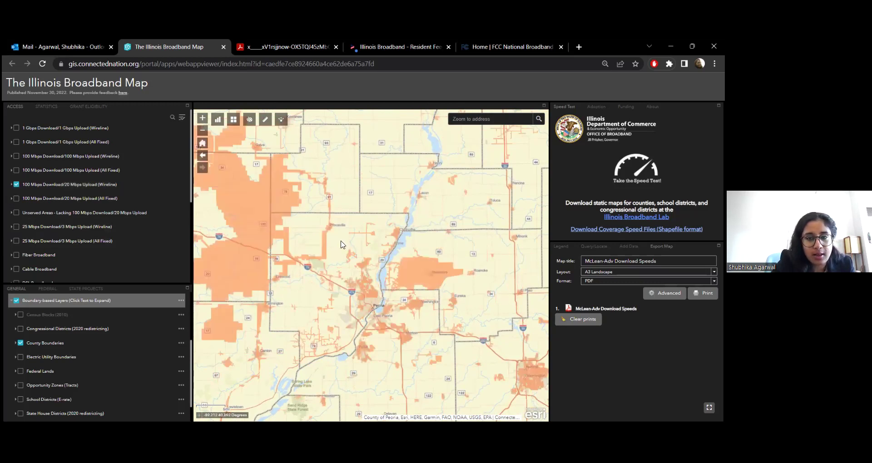
click(562, 247)
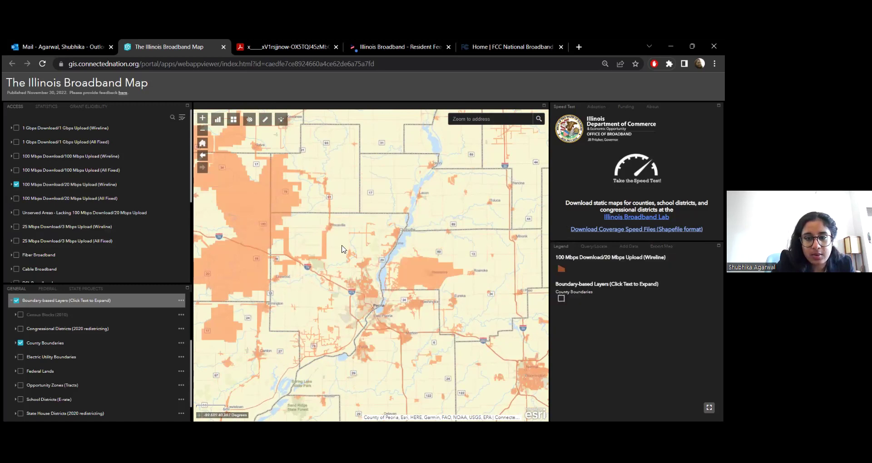
scroll(341, 249, up, 2)
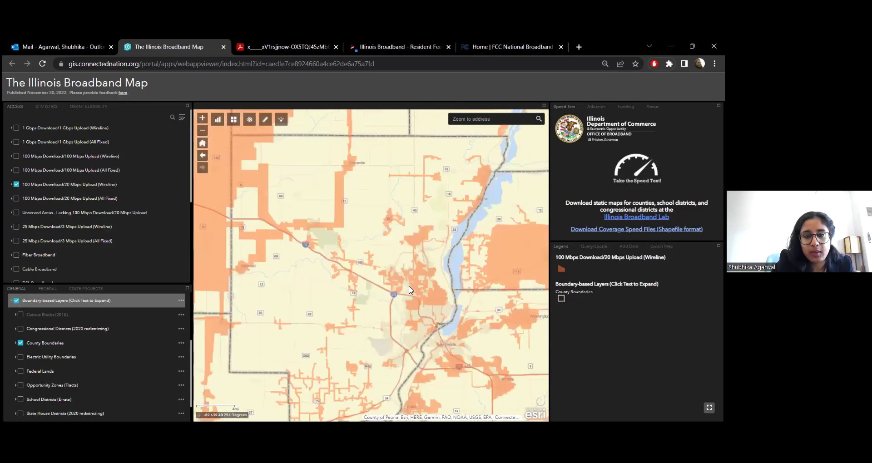
Open the Draw on Map tool and close the PDF, resident feedback and mail browser tabs.
click(248, 126)
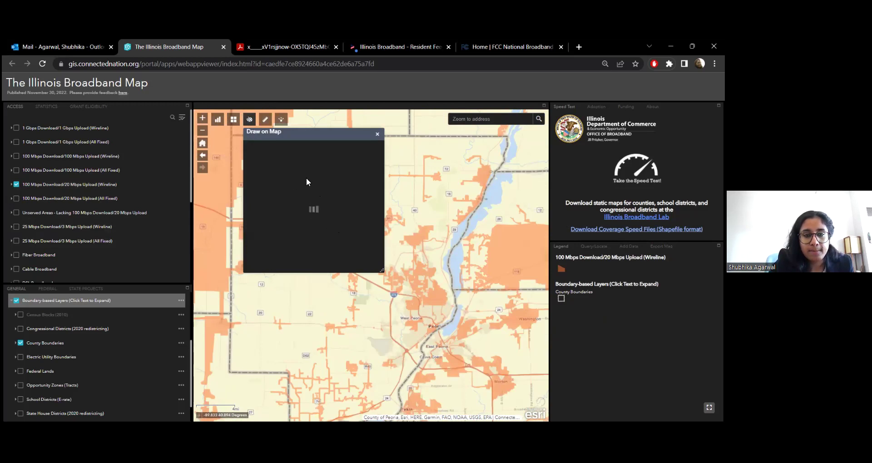
click(336, 48)
click(337, 47)
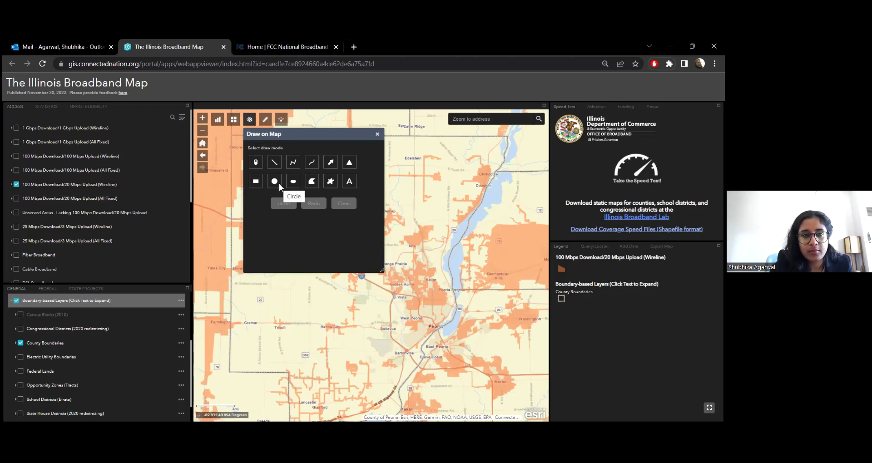
click(111, 47)
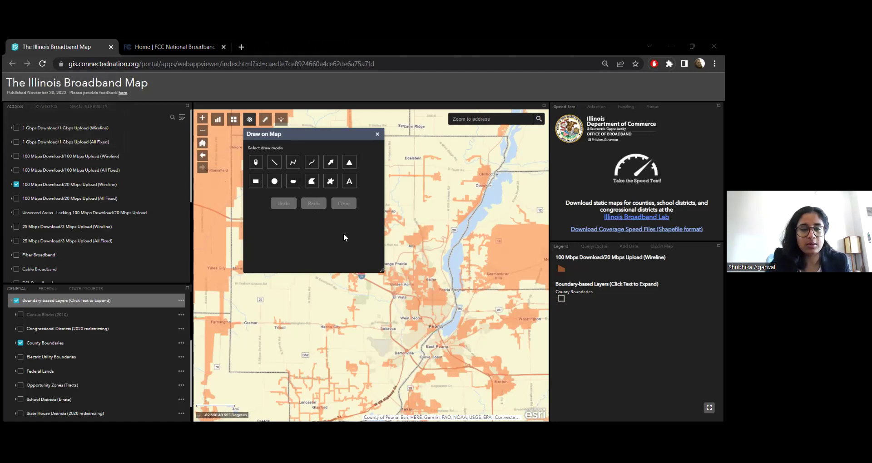
Draw three Basic circle points in parts of Peoria County without 100M/20M wireline coverage and close the drawing tool.
click(377, 134)
click(249, 120)
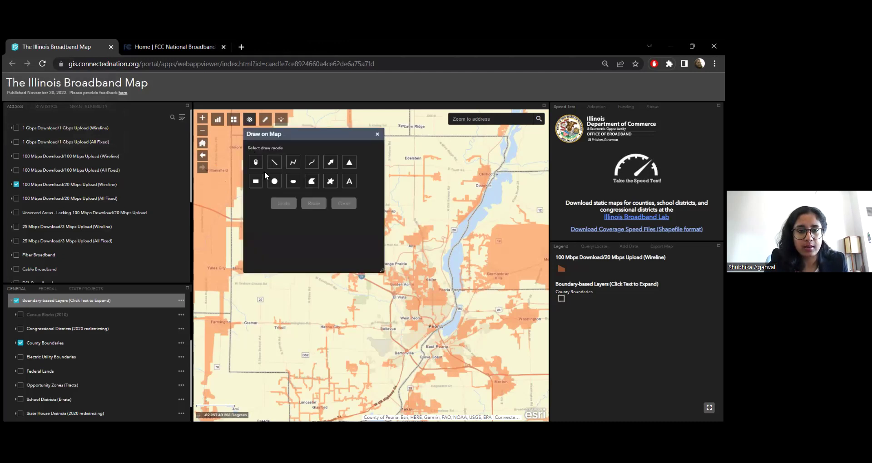
click(255, 162)
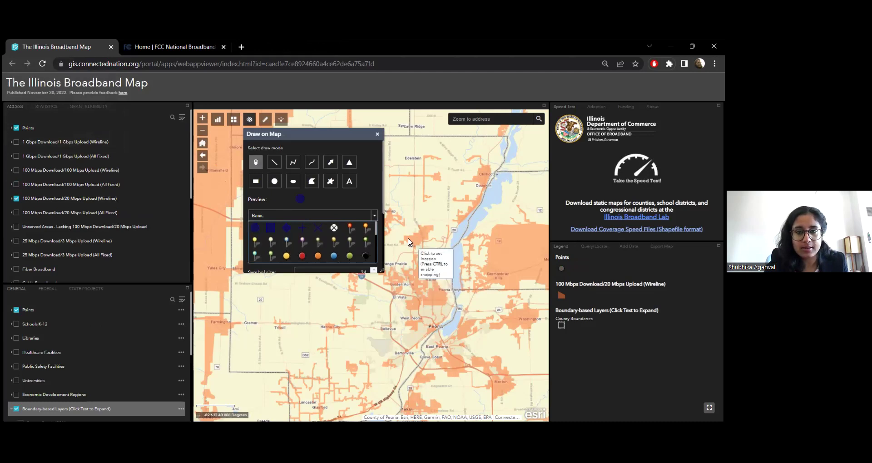
drag(410, 246, 532, 243)
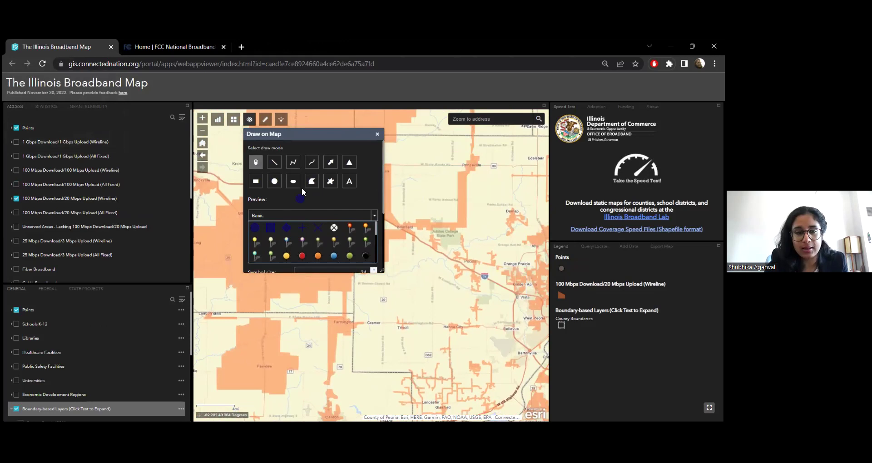
click(426, 179)
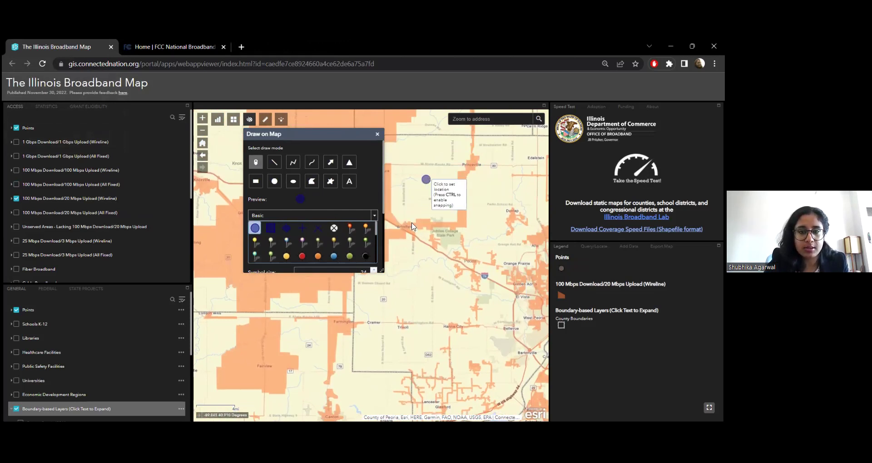
click(413, 290)
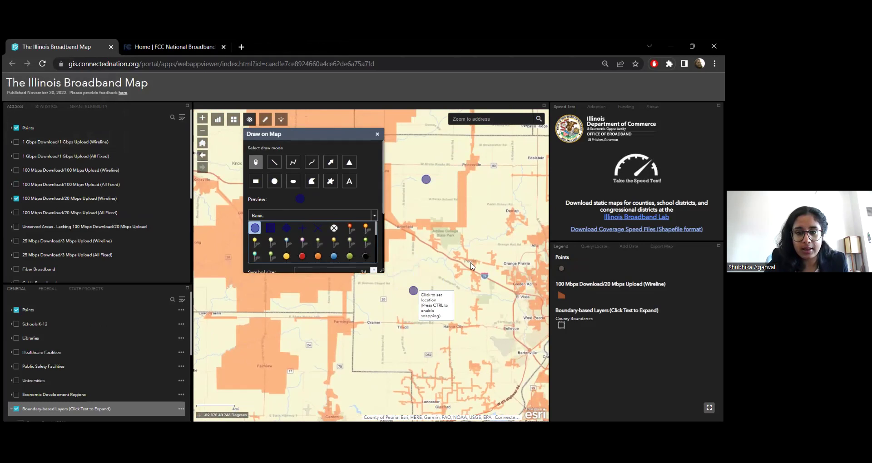
click(500, 196)
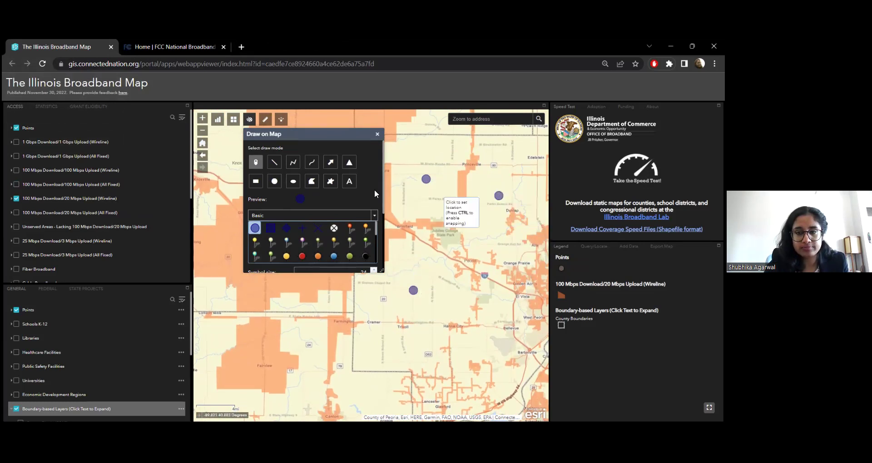
click(377, 134)
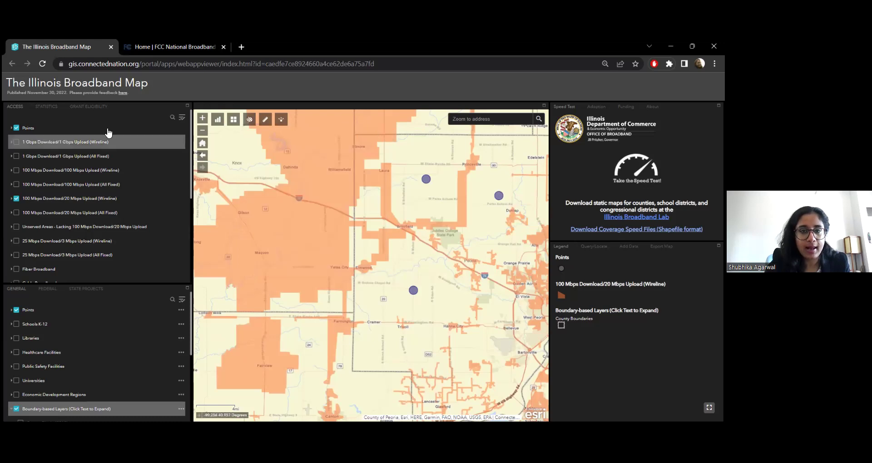
Replace the 100M/20M wireline coverage with the Income - Median Household - by Tract statistics layer.
click(16, 198)
click(52, 106)
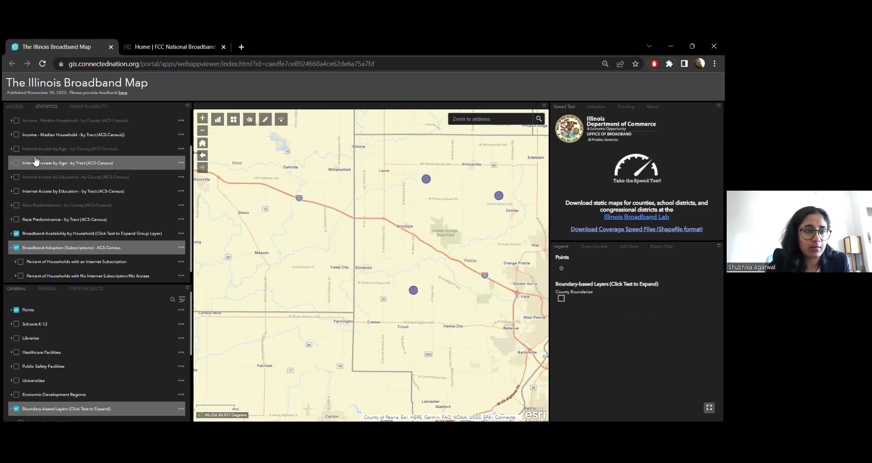
click(18, 135)
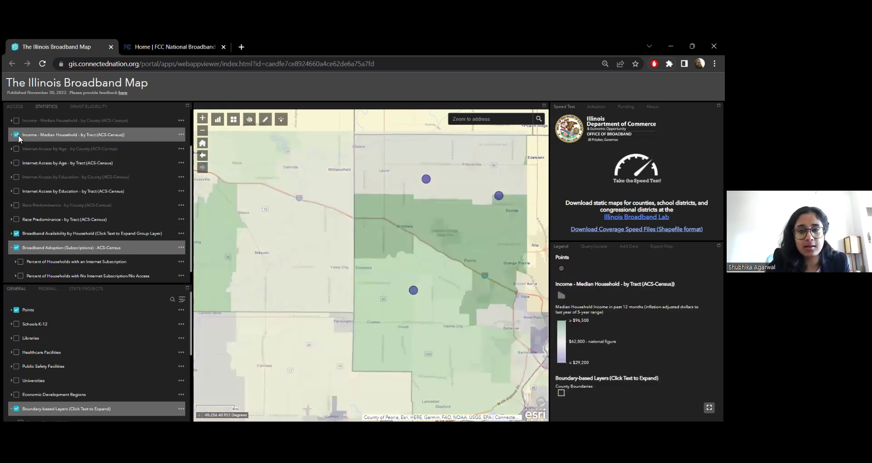
Inspect the median household income details of the census tract in northwestern Peoria County and close them.
drag(411, 248, 302, 251)
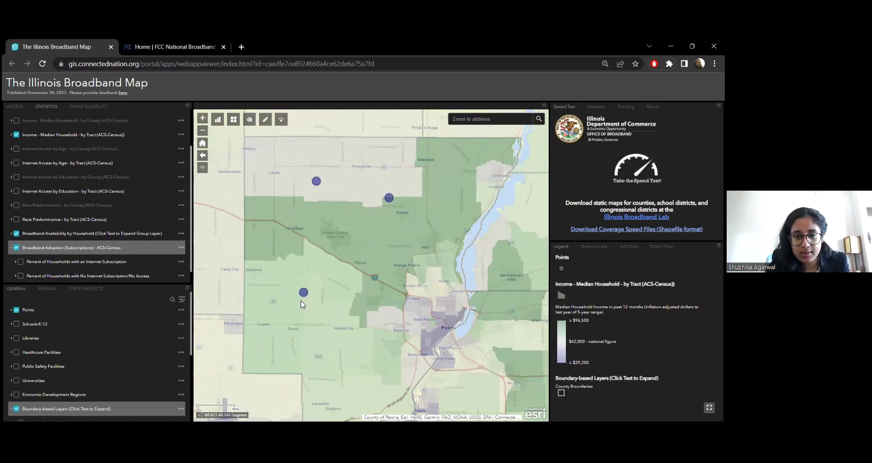
click(325, 158)
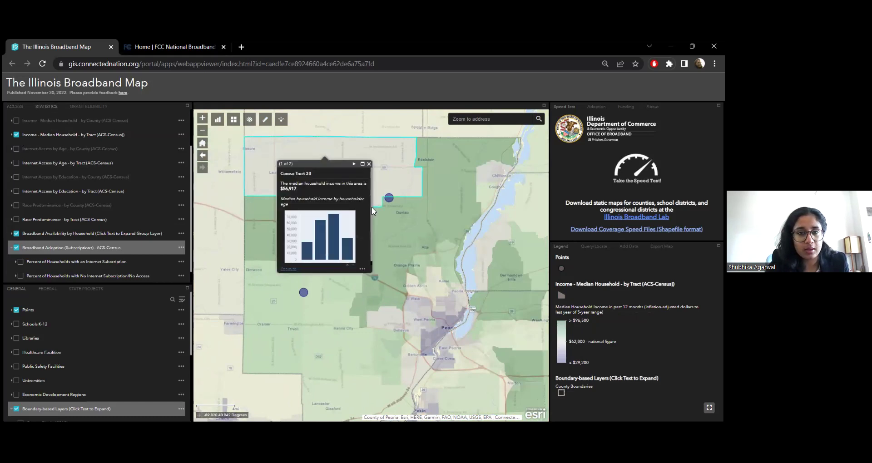
click(369, 164)
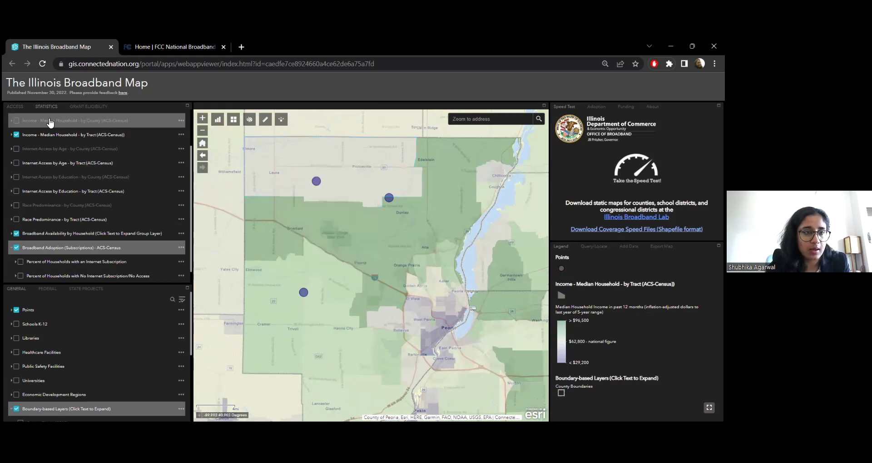
Swap the median household income layer for Internet Access by Age - by Tract and hide the drawn points.
click(16, 135)
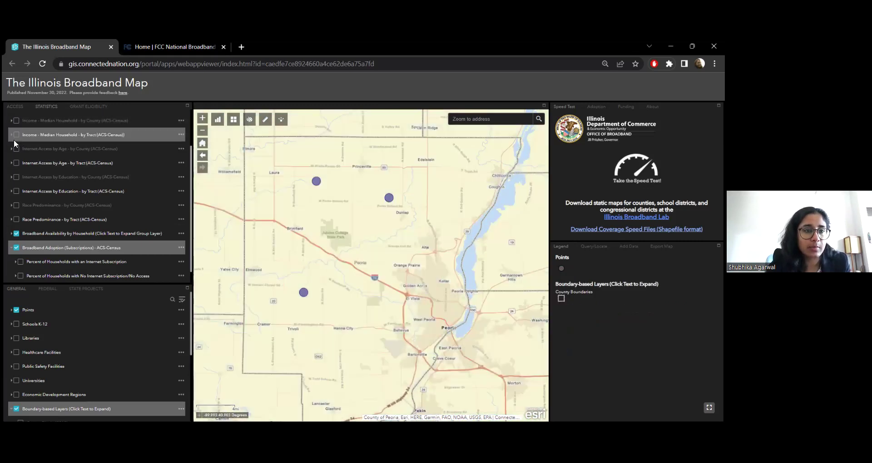
click(16, 163)
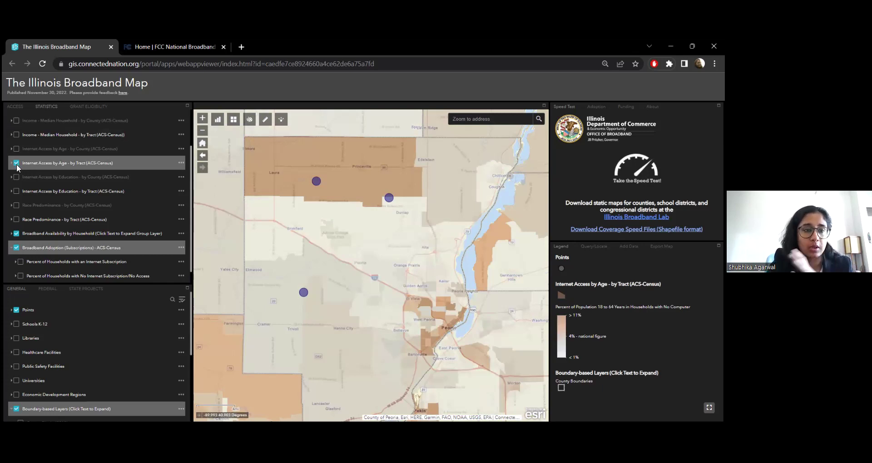
scroll(50, 177, up, 1)
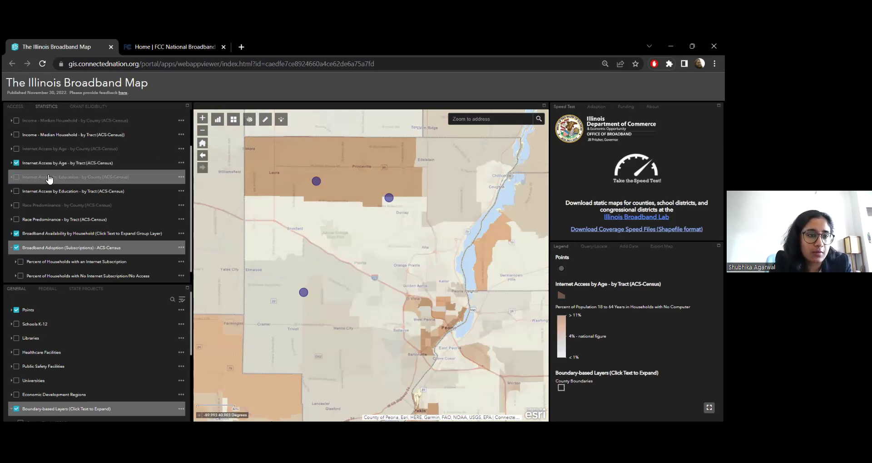
scroll(53, 186, up, 1)
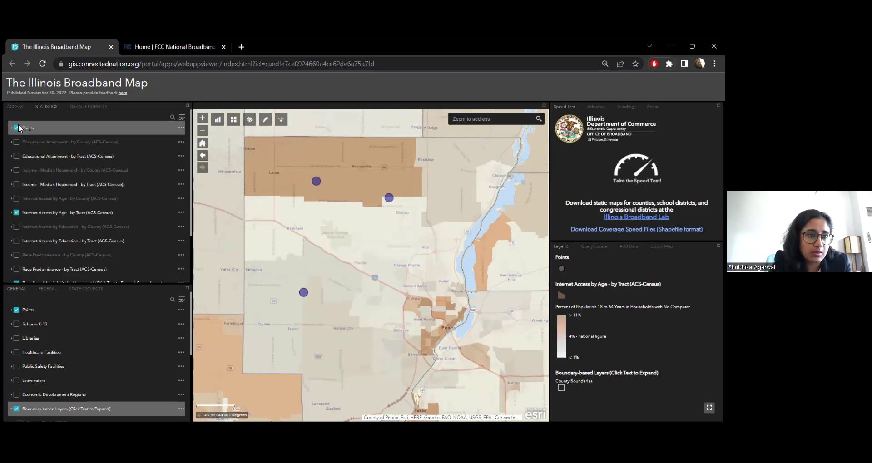
click(17, 129)
Turn off Internet Access by Age and Broadband Availability by Household, and show Density of Households with No Internet Subscription/No Access around Peoria County.
scroll(72, 193, down, 3)
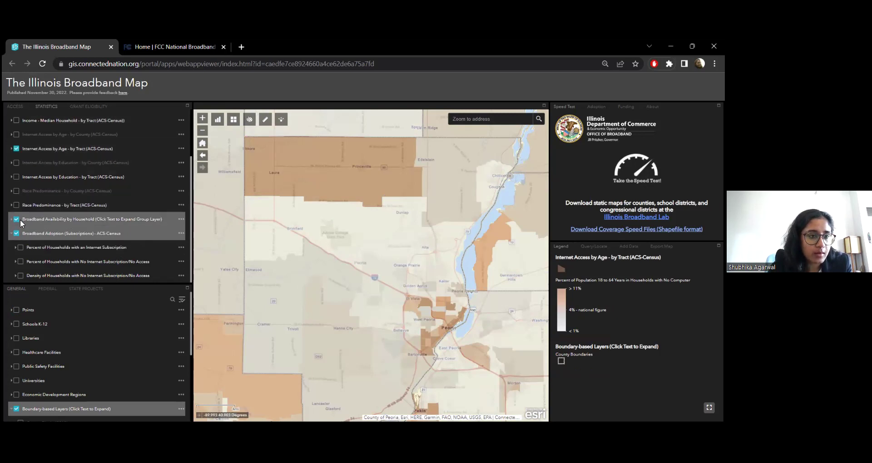
click(16, 149)
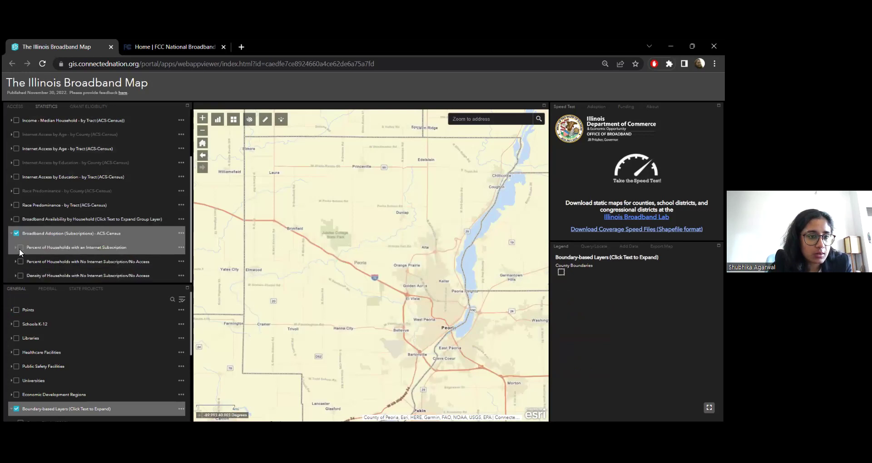
click(19, 275)
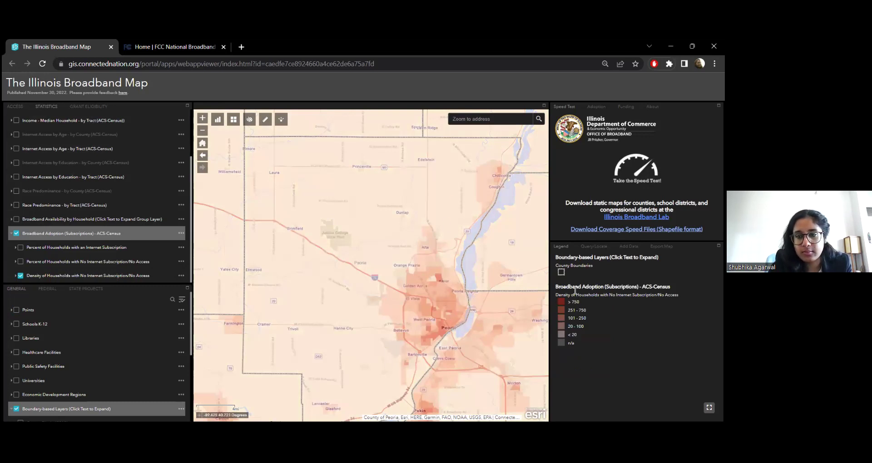
scroll(443, 302, down, 2)
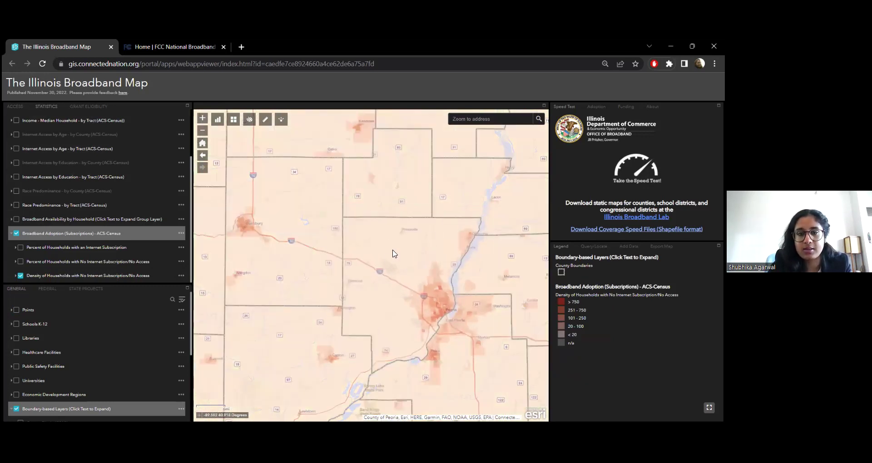
Return the map to the full Illinois extent and turn off the Broadband Adoption (Subscriptions) statistics layer.
scroll(404, 291, down, 2)
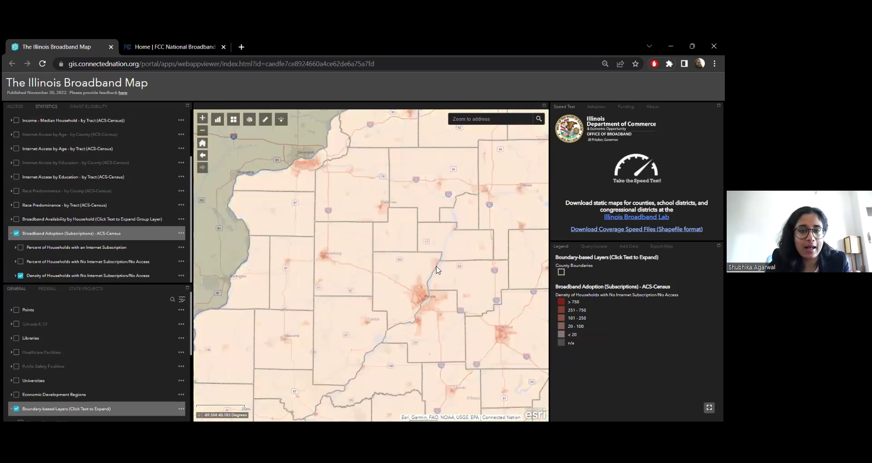
scroll(432, 241, down, 1)
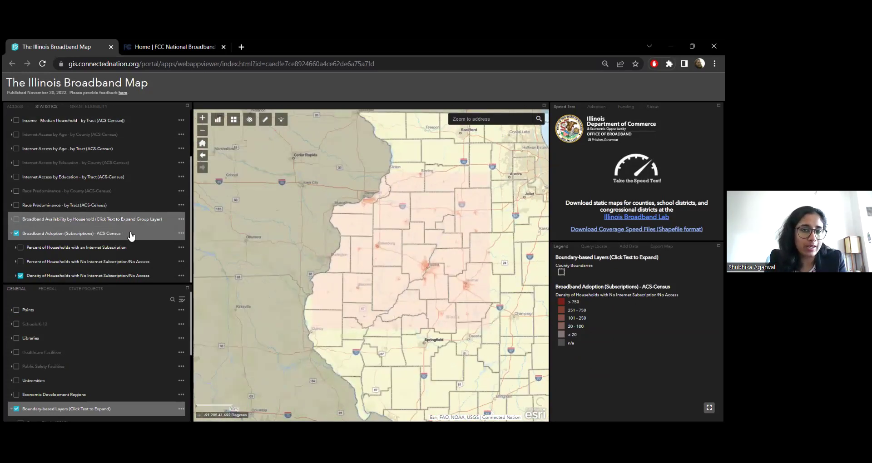
click(203, 144)
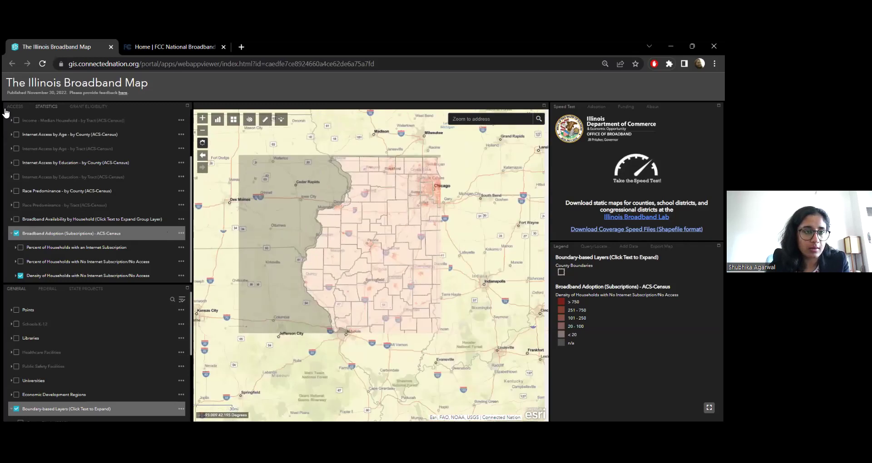
click(91, 107)
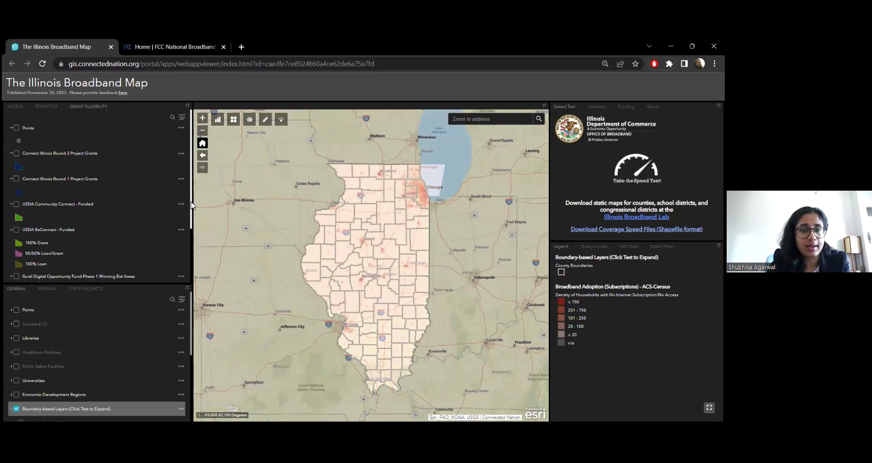
click(49, 107)
click(17, 234)
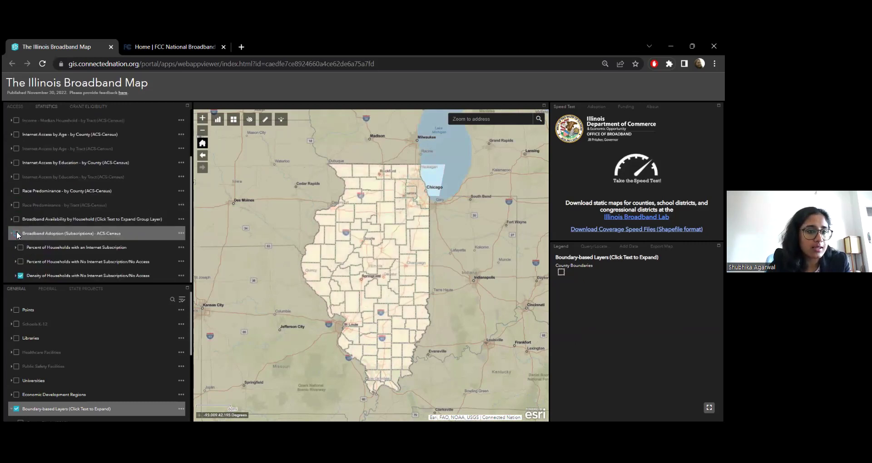
Show the Round 3 Grant Eligibility (05/31/22) layer from the grant eligibility layers and highlight its date in the legend.
click(89, 107)
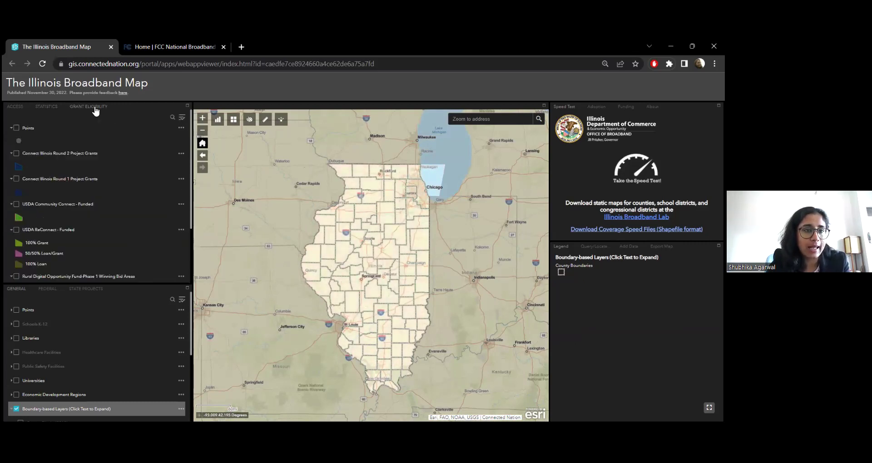
scroll(81, 166, down, 2)
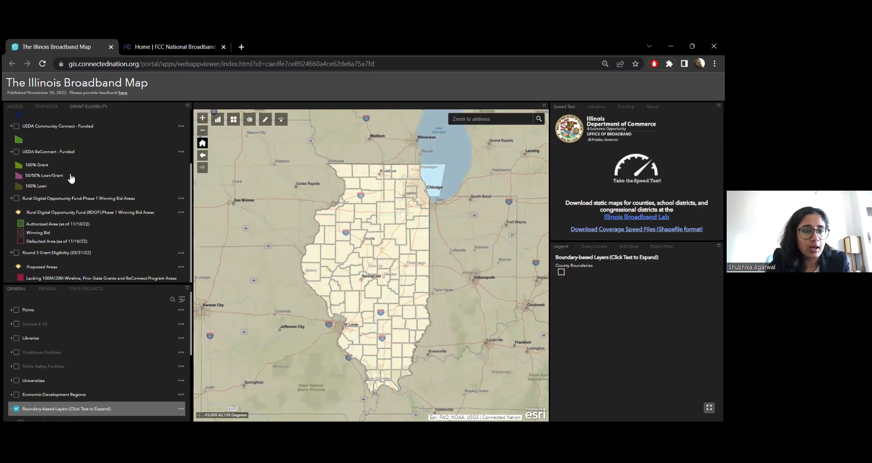
click(16, 252)
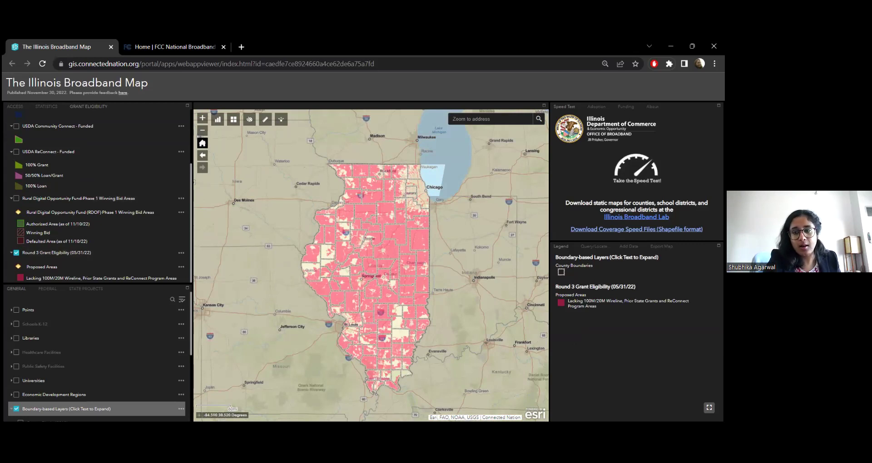
drag(636, 286, 619, 287)
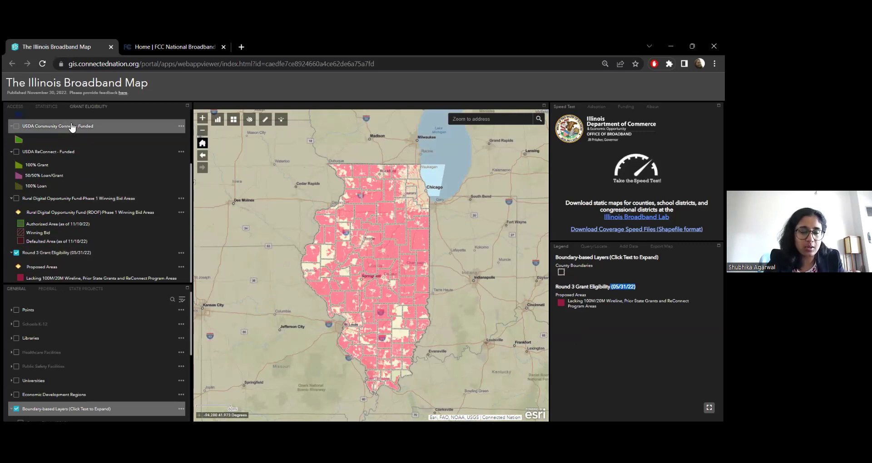
Compare the Access and Grant Eligibility layer lists and examine the Round 3 eligible areas across Illinois.
click(13, 107)
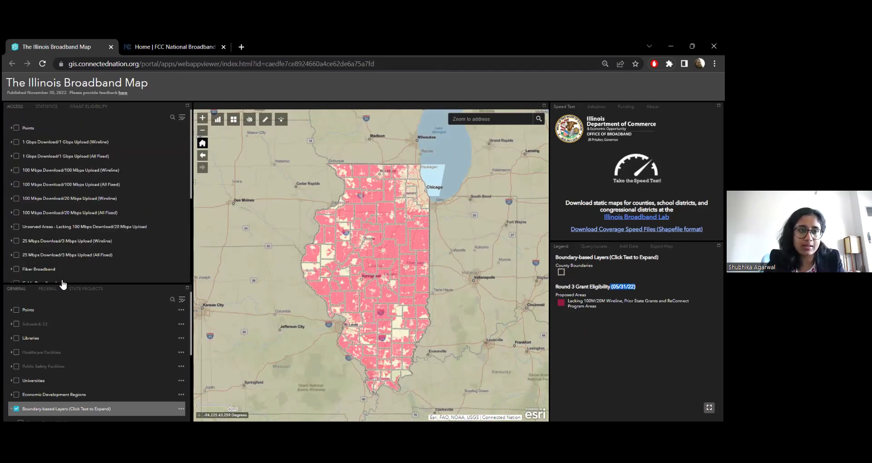
click(94, 108)
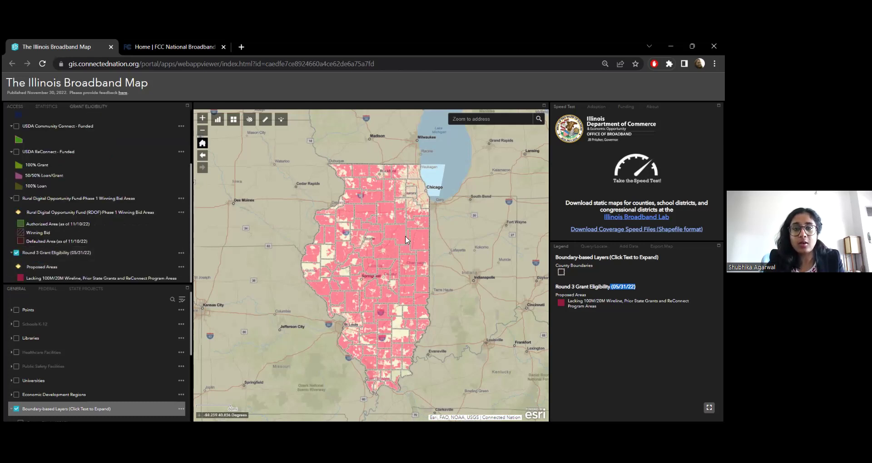
scroll(394, 208, up, 1)
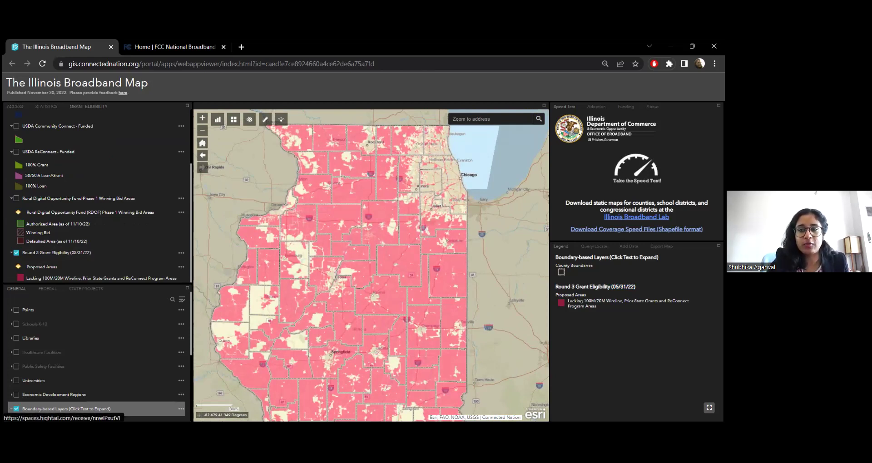
click(18, 108)
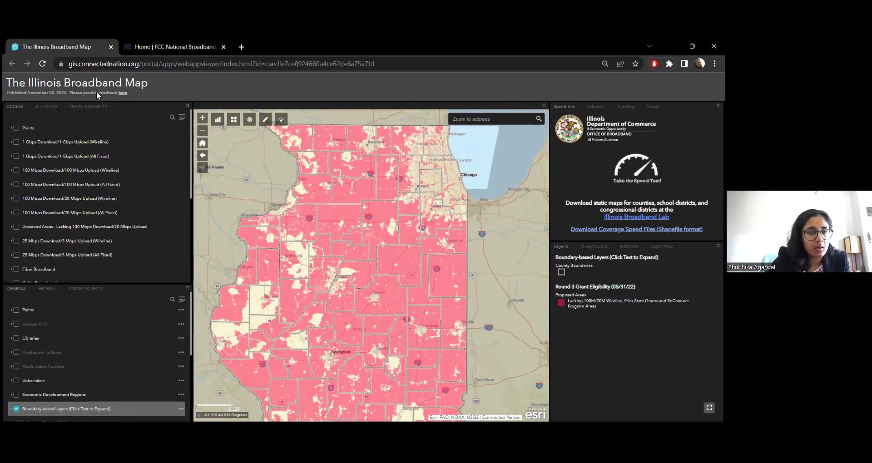
click(96, 107)
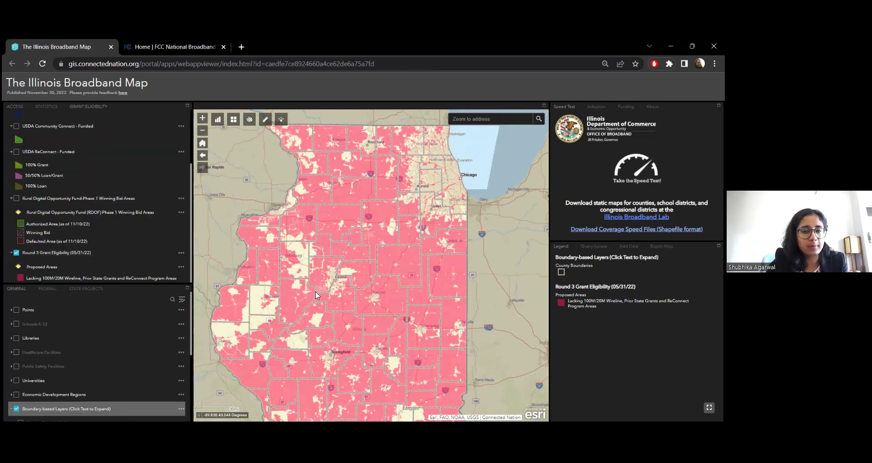
scroll(359, 258, down, 1)
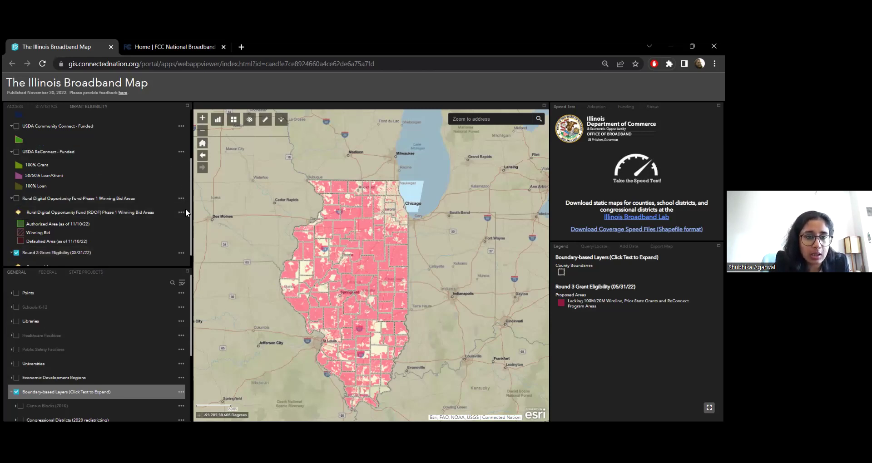
Preview the Rural Digital Opportunity Fund-Phase 1 Winning Bid Areas over the Round 3 eligible areas and hide them again.
scroll(190, 222, down, 2)
scroll(187, 222, up, 2)
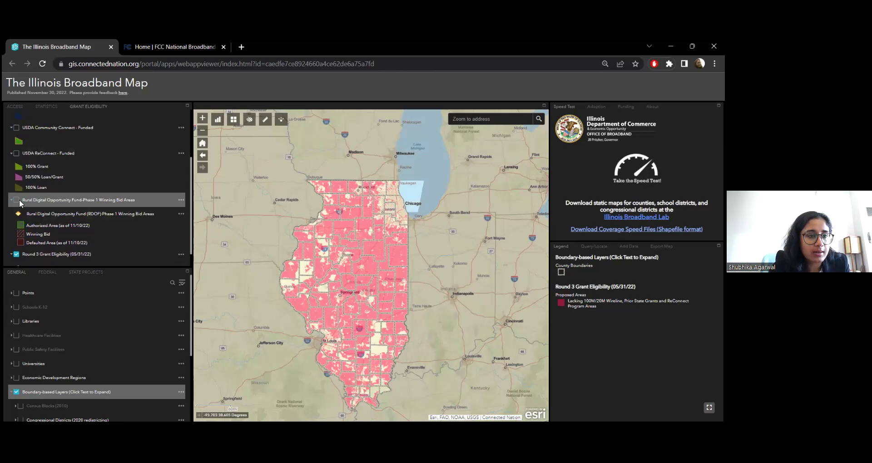
click(17, 201)
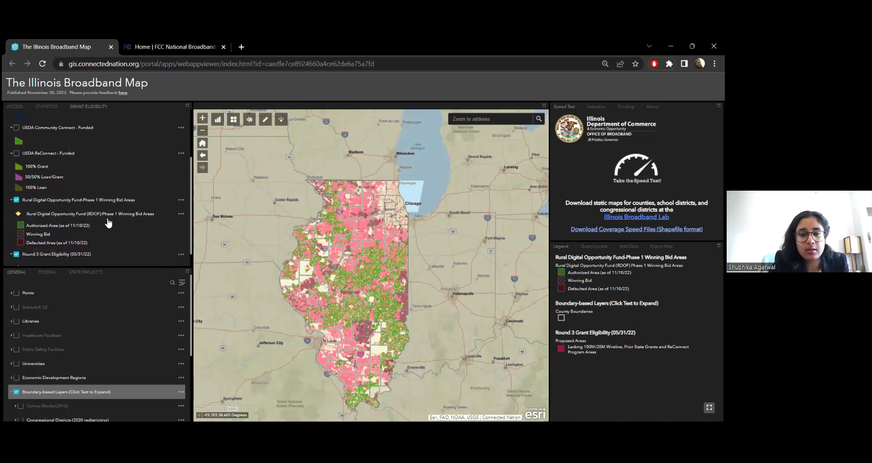
click(17, 200)
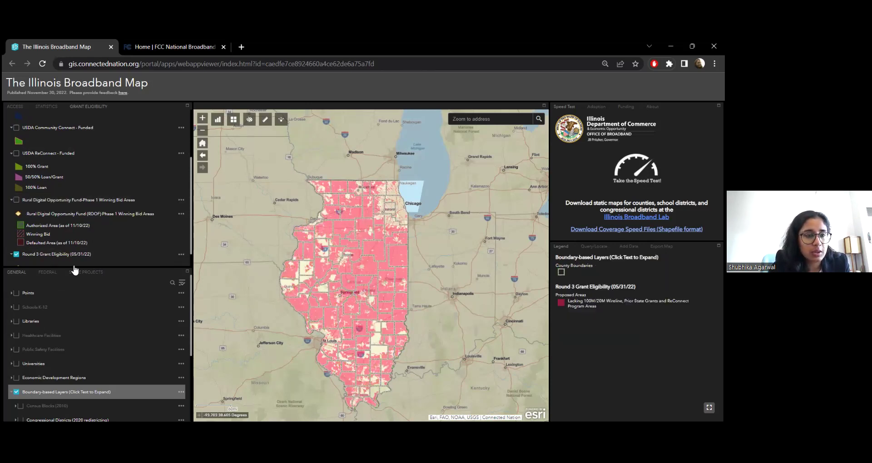
Replace the Round 3 Grant Eligibility layer with the Libraries layer and view the libraries in the area around Pekin.
scroll(41, 195, down, 1)
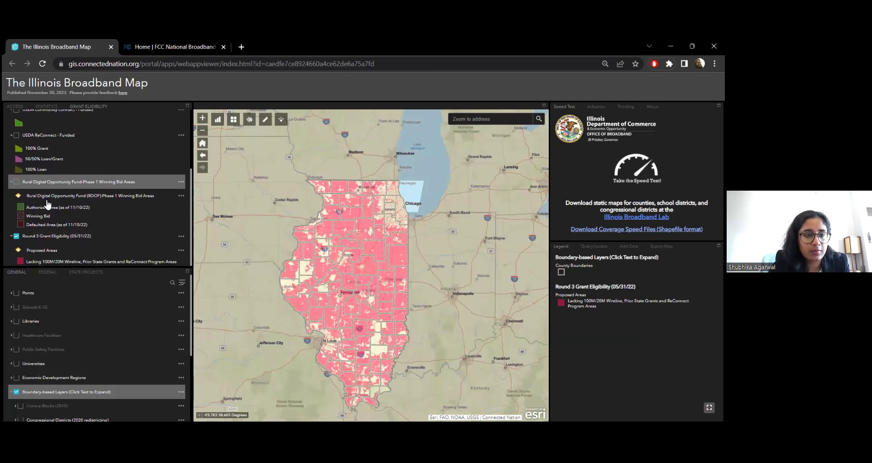
click(17, 237)
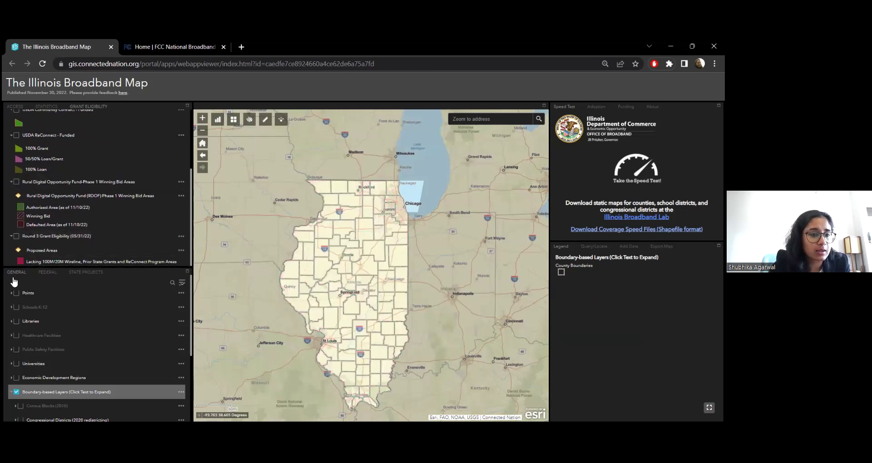
click(17, 321)
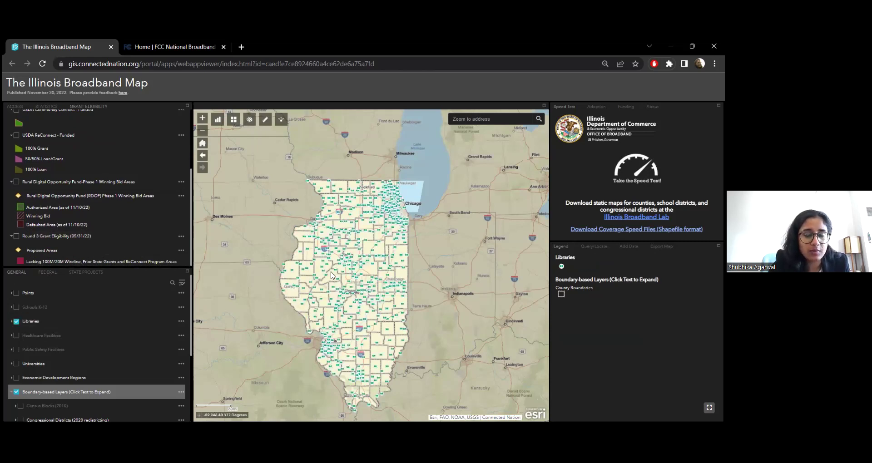
scroll(331, 275, up, 1)
scroll(331, 276, up, 1)
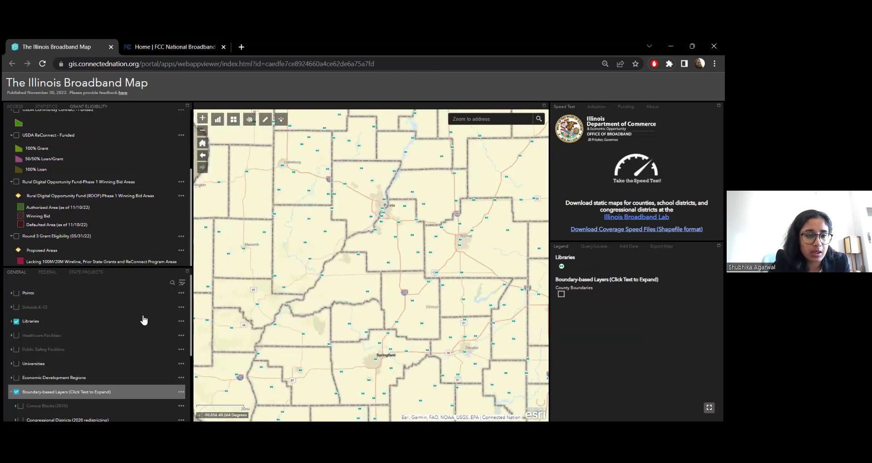
scroll(375, 261, up, 1)
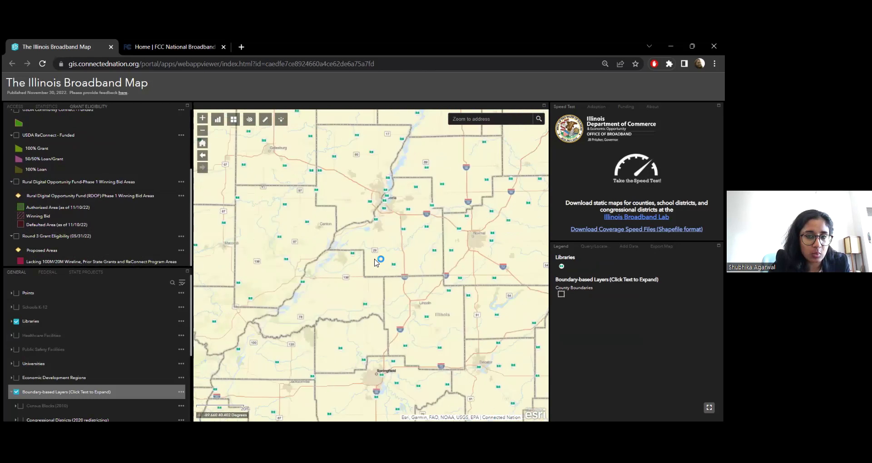
scroll(376, 255, up, 2)
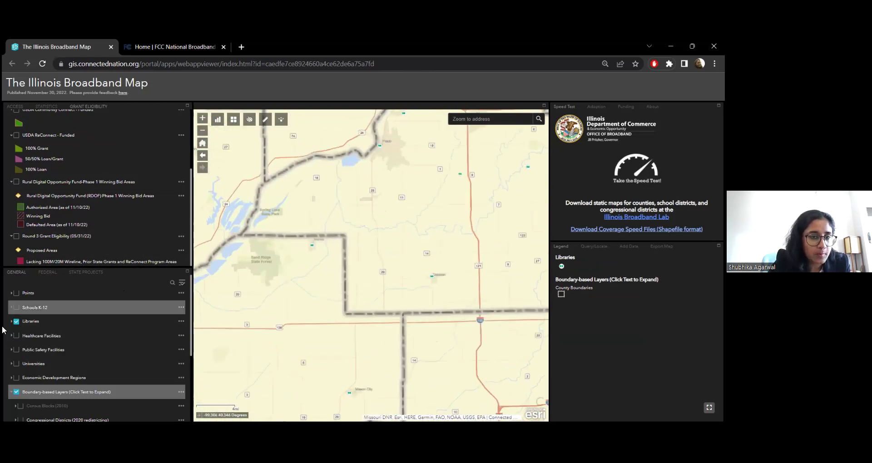
Preview the Healthcare Facilities and Public Safety Facilities layers, and hide both along with Libraries.
click(18, 336)
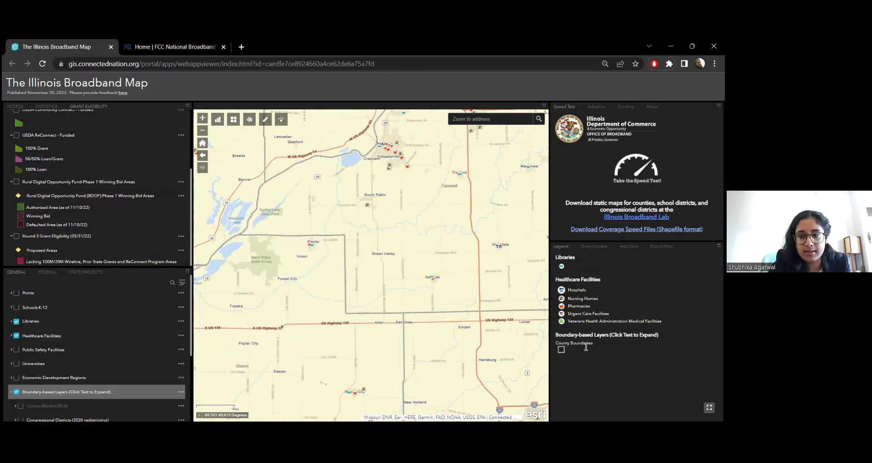
click(17, 350)
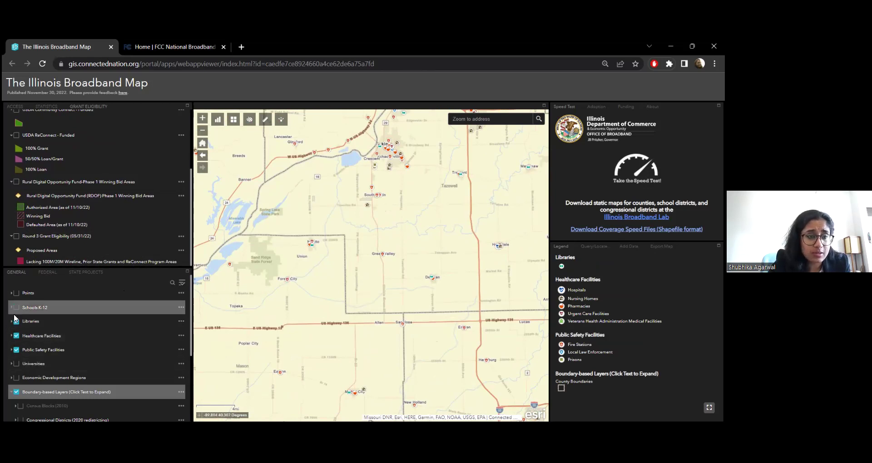
click(16, 321)
click(16, 336)
click(17, 351)
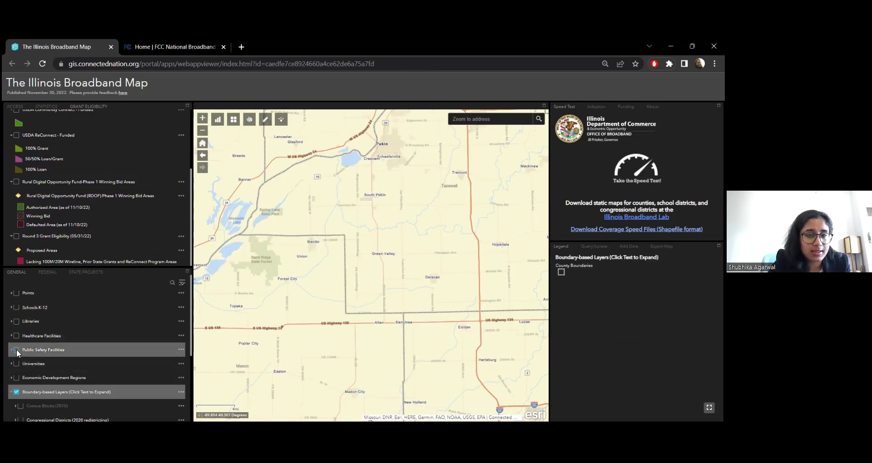
Show the Libraries layer, inspect the details of the library in Pekin and close them.
click(16, 321)
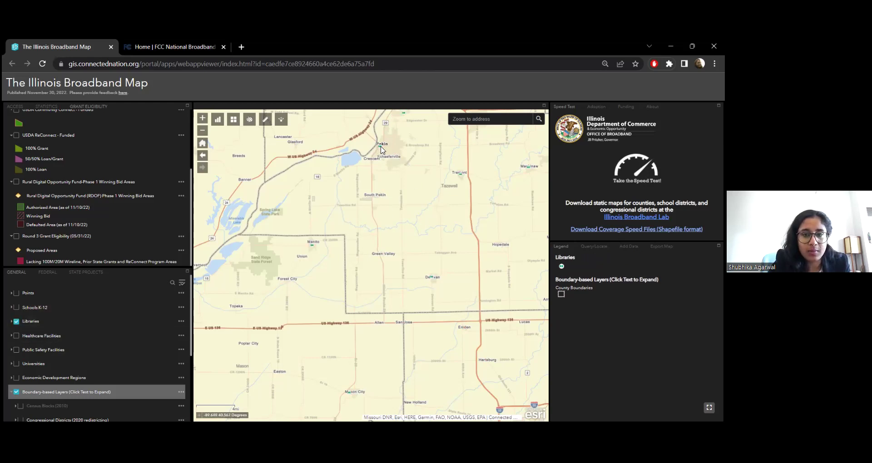
click(381, 147)
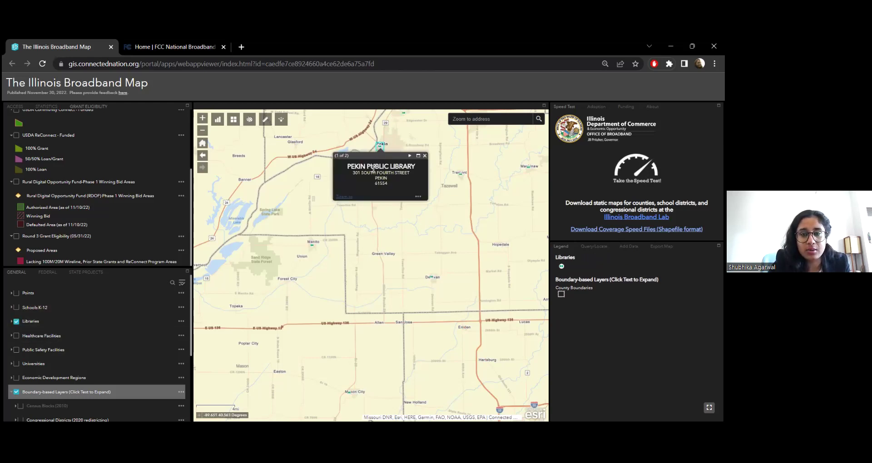
click(425, 156)
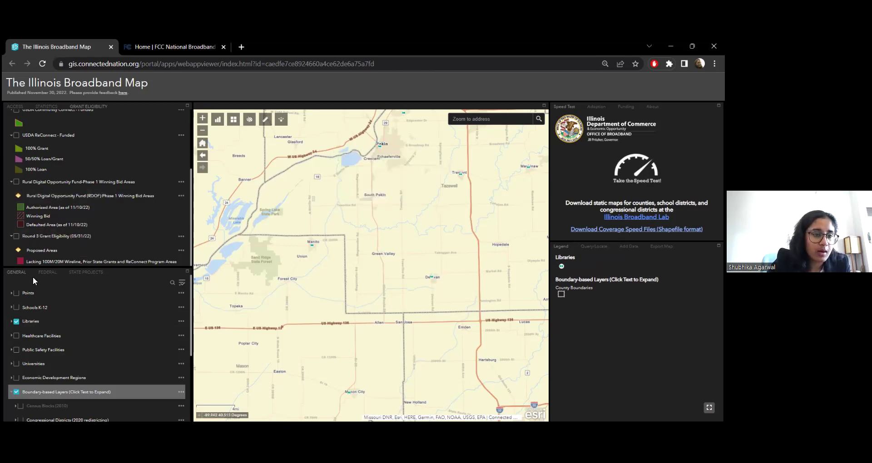
Browse the boundary-based and Federal layers, reset the map to the full Illinois extent and return to the General layers.
scroll(68, 399, down, 2)
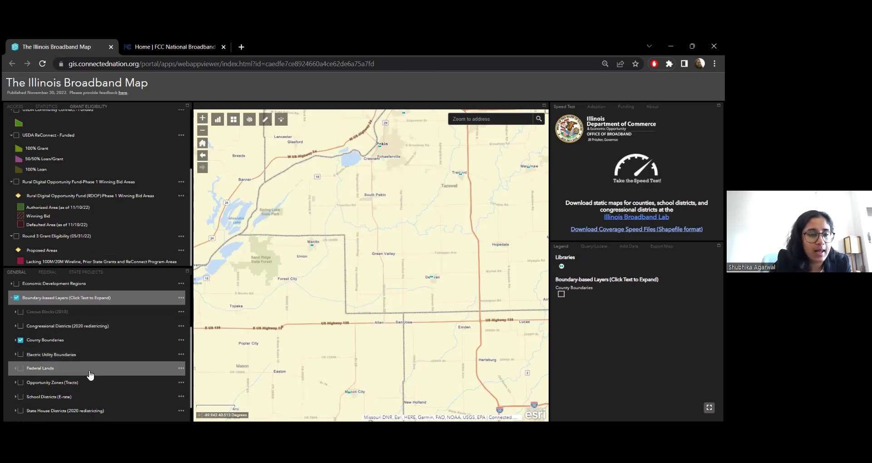
scroll(90, 374, down, 1)
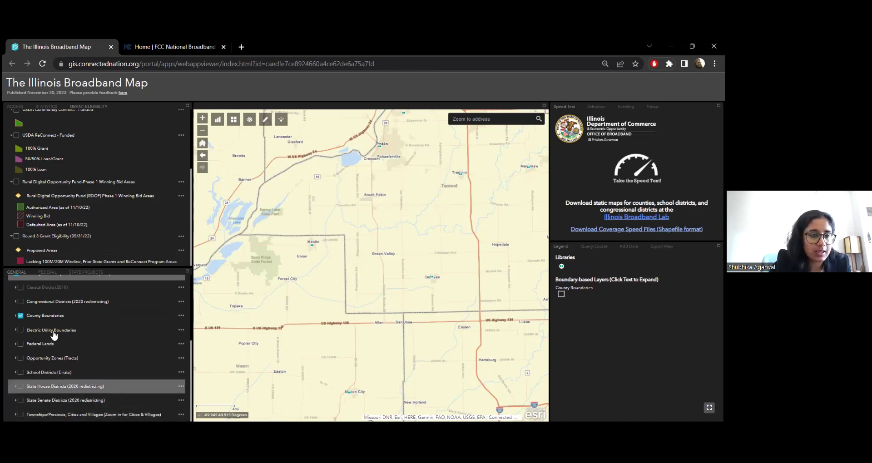
click(53, 274)
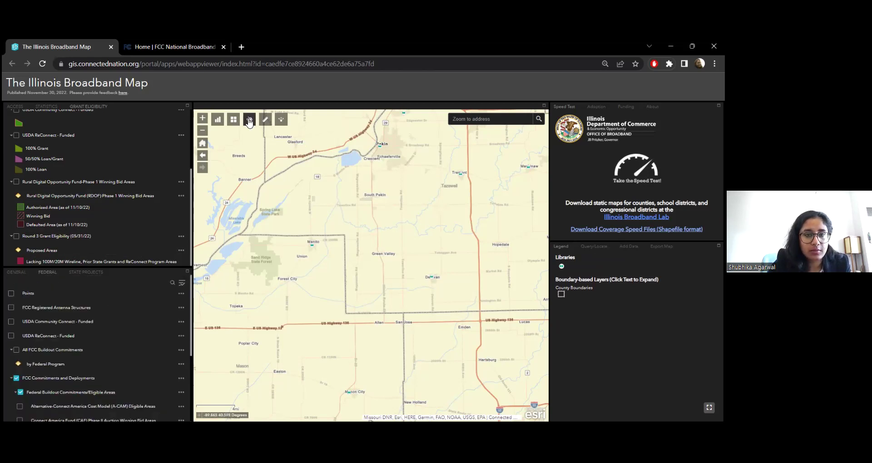
click(203, 144)
scroll(36, 328, down, 1)
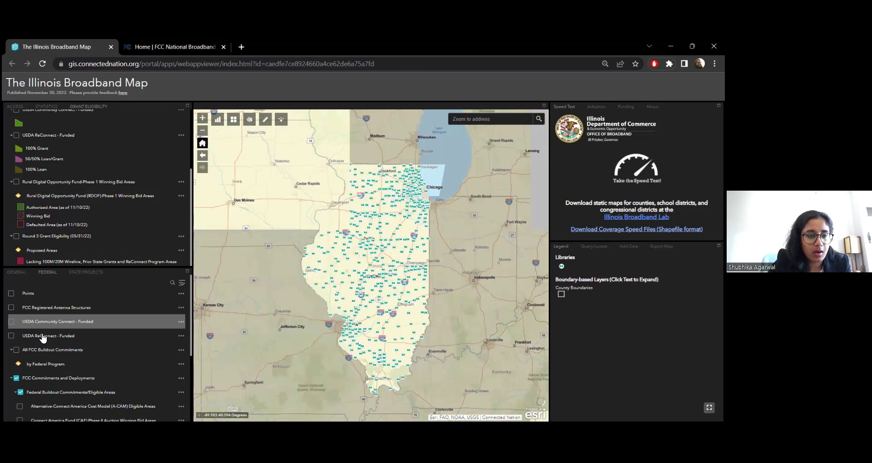
click(16, 273)
scroll(17, 320, up, 3)
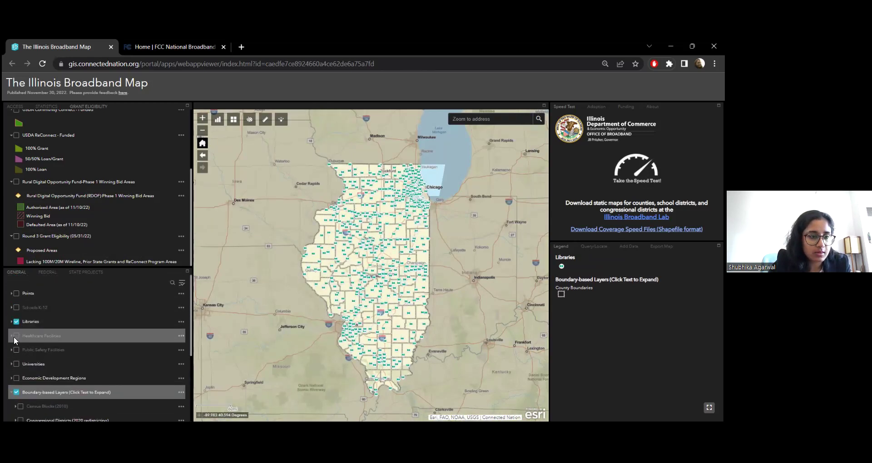
Hide the Libraries layer and preview the federal Alternative-Connect America Cost Model (A-CAM) Eligible Areas layer around Peoria.
click(17, 322)
click(47, 273)
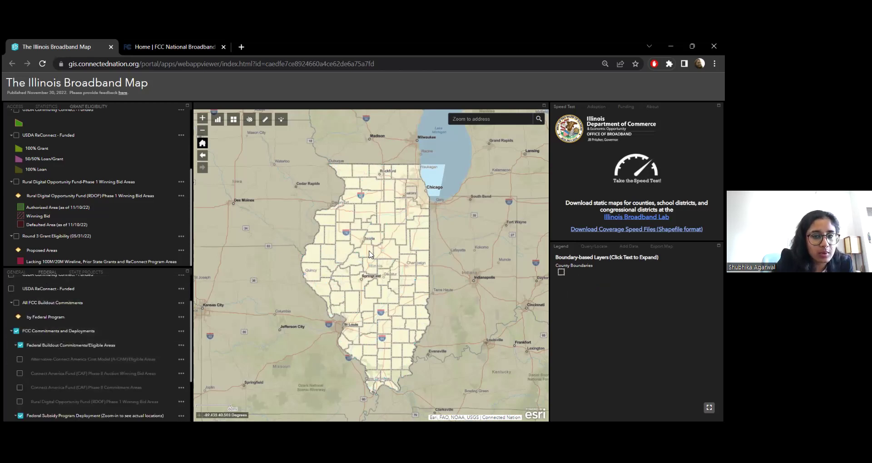
scroll(363, 234, up, 1)
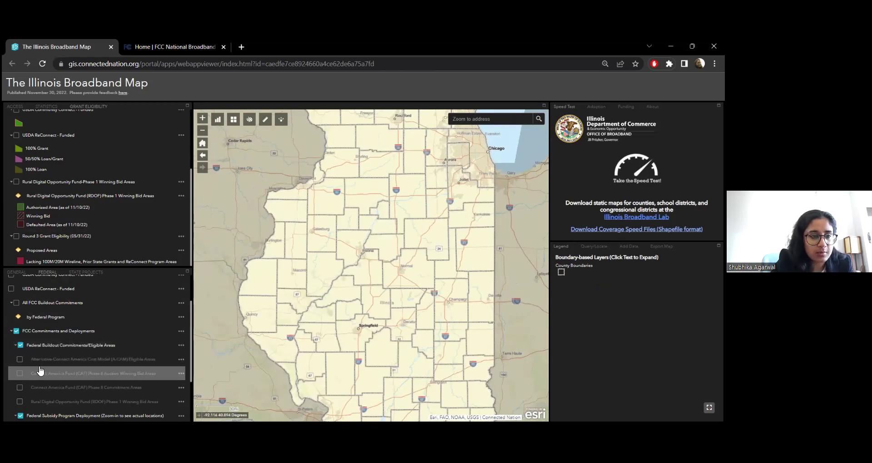
scroll(45, 369, down, 1)
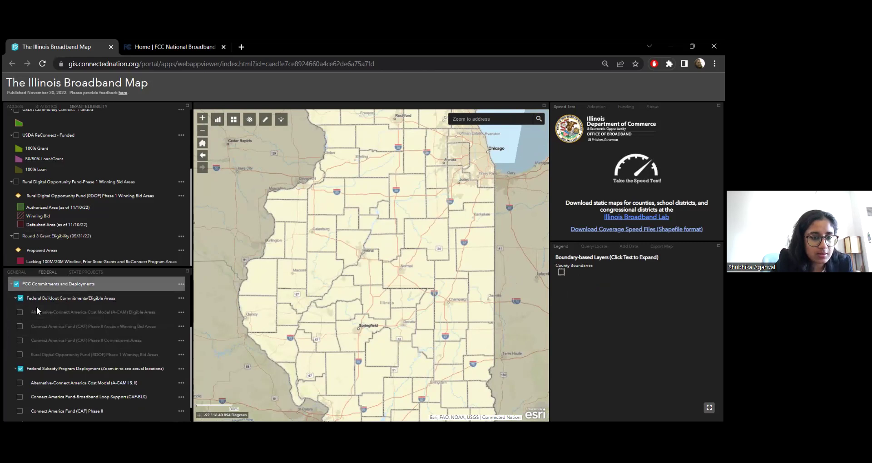
scroll(423, 222, up, 1)
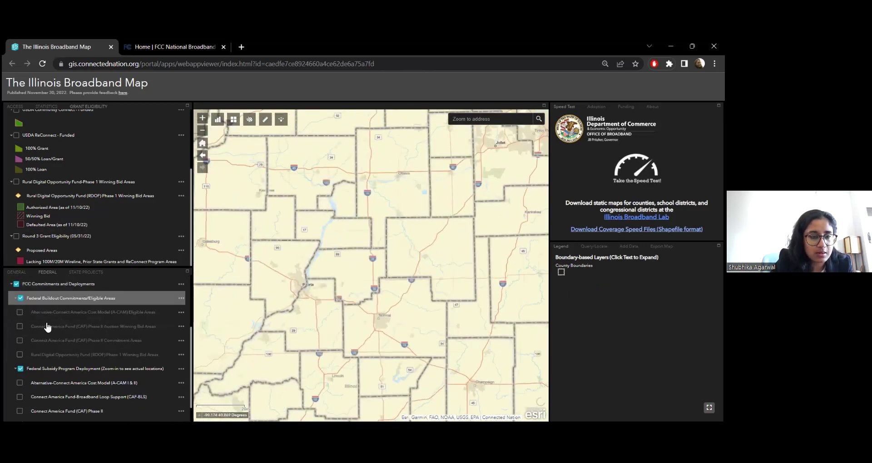
scroll(301, 266, up, 1)
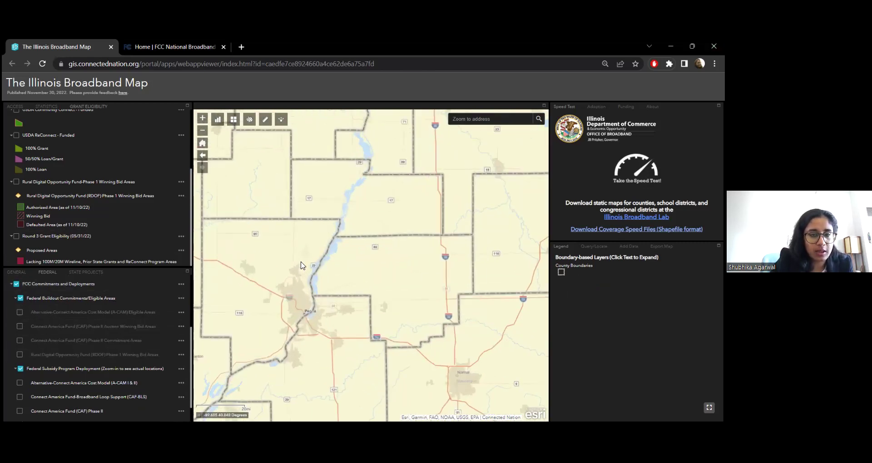
scroll(301, 266, up, 1)
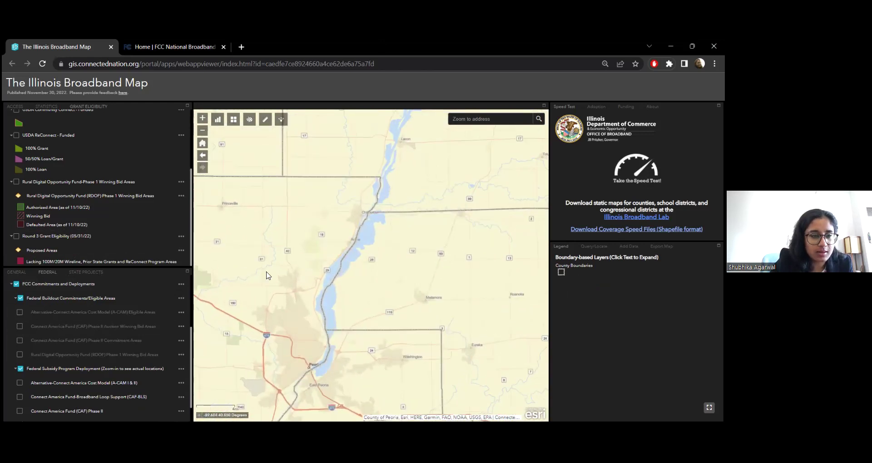
click(19, 312)
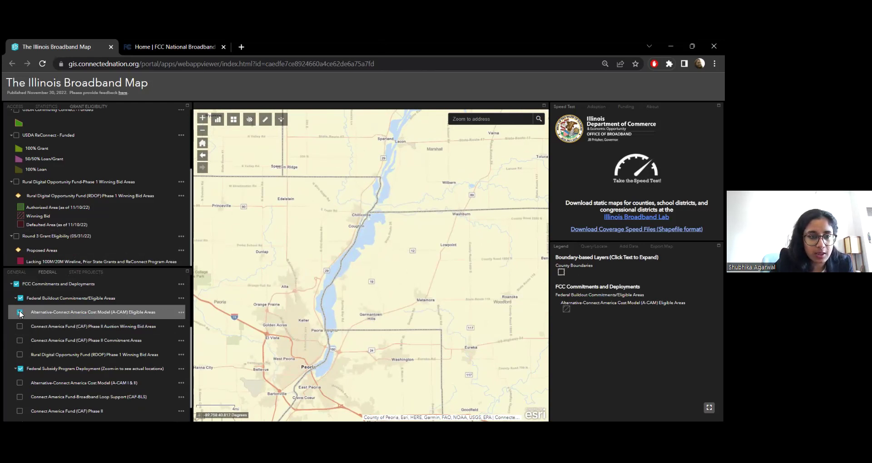
click(20, 313)
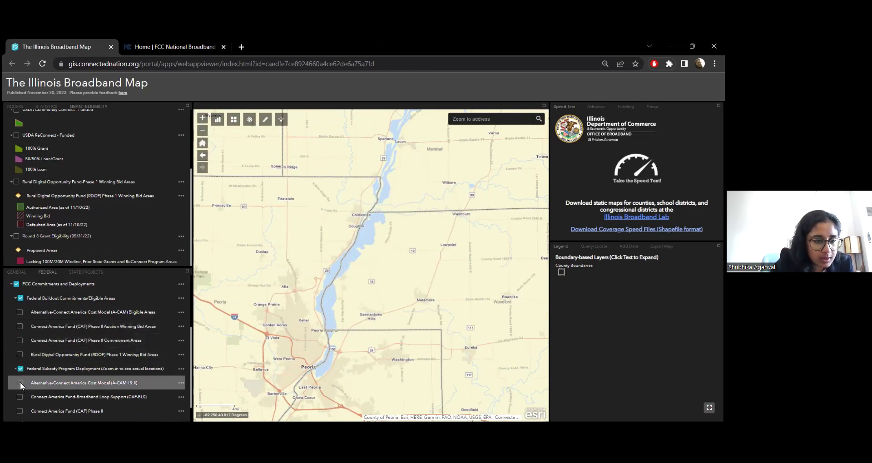
Preview the All FCC Buildout Commitments layer by federal program from the Peoria area out to most of Illinois, and hide it.
scroll(26, 317, up, 1)
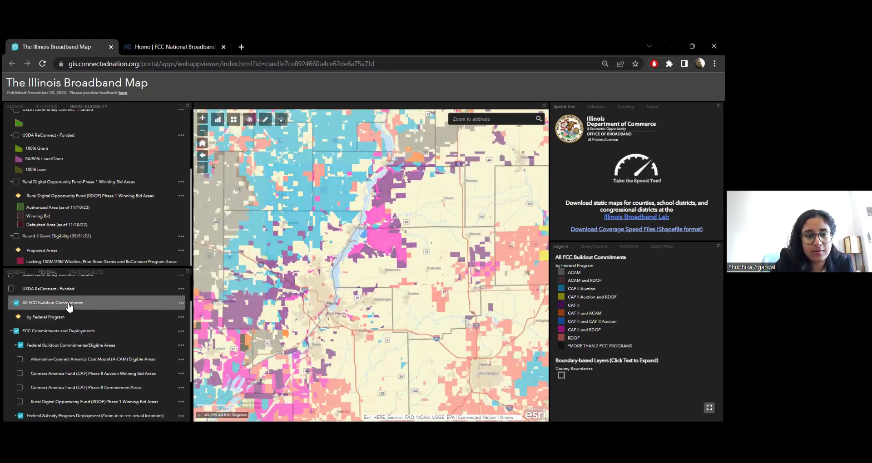
scroll(302, 280, down, 1)
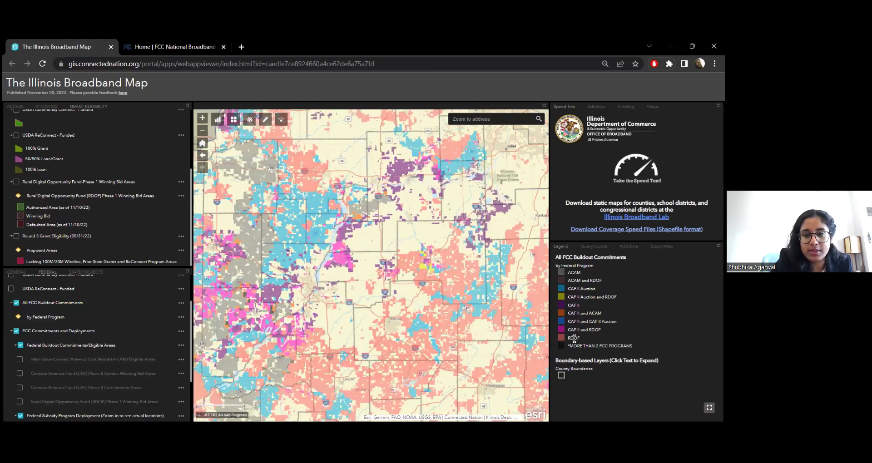
scroll(317, 241, down, 1)
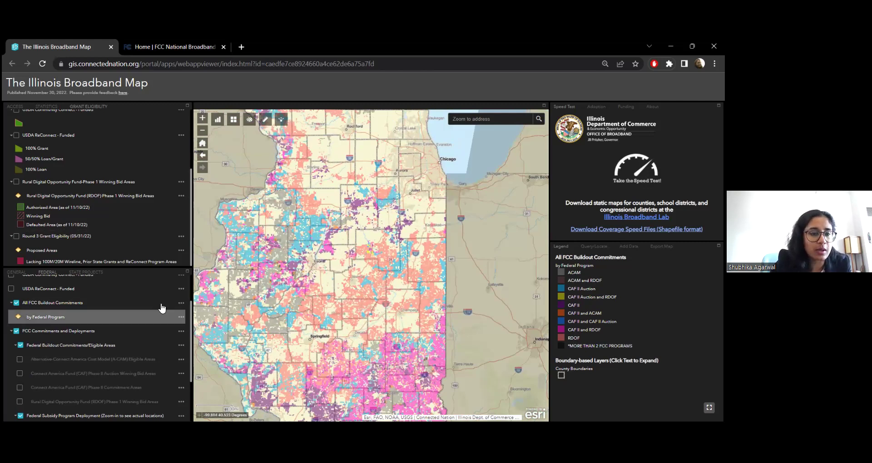
scroll(83, 355, down, 3)
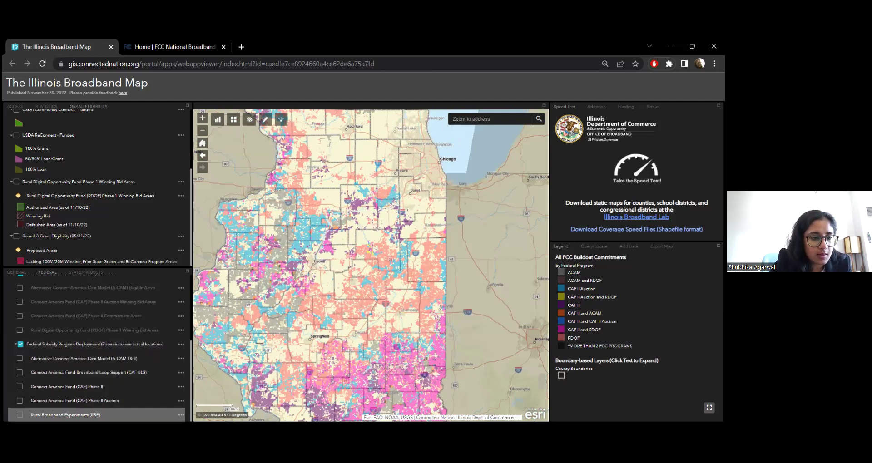
scroll(108, 315, up, 3)
scroll(108, 315, up, 4)
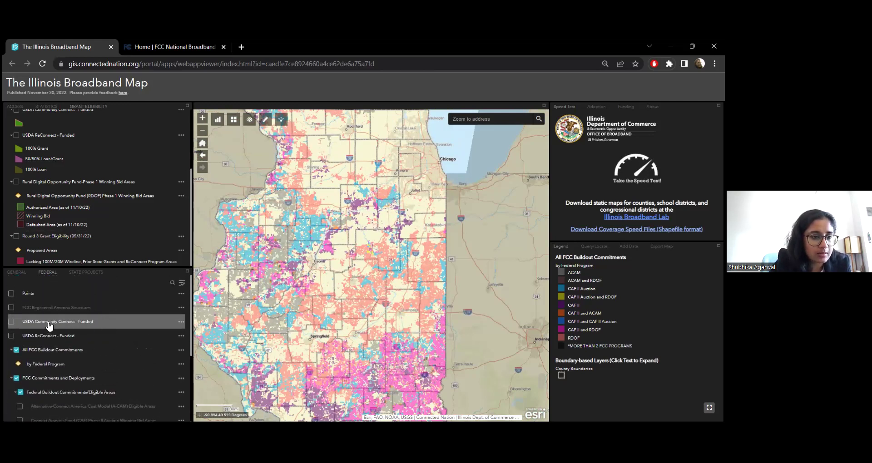
click(17, 350)
Show the USDA Community Connect - Funded and USDA ReConnect - Funded layers across all of Illinois.
click(11, 322)
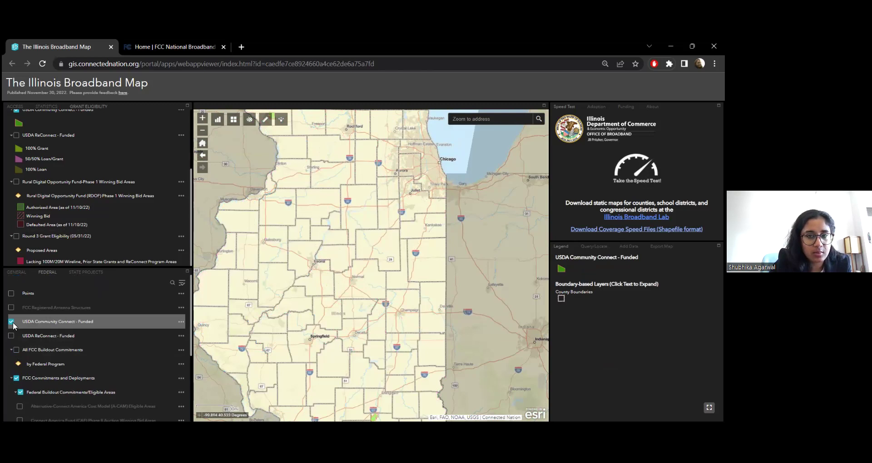
click(203, 130)
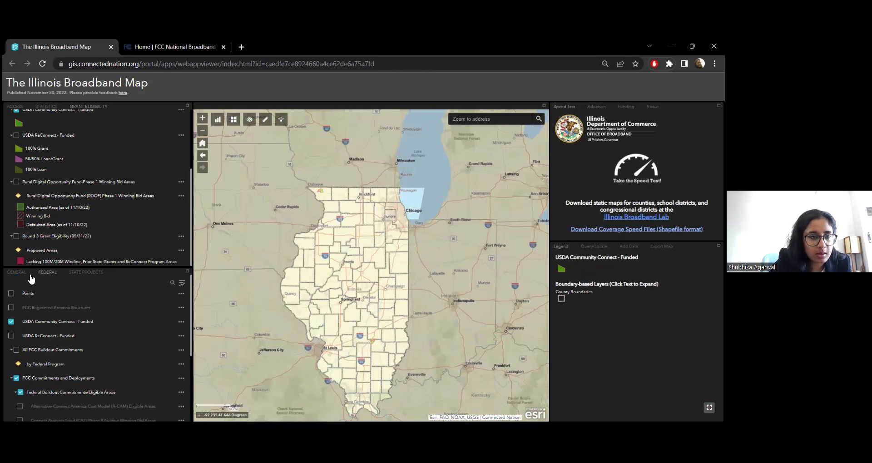
click(12, 336)
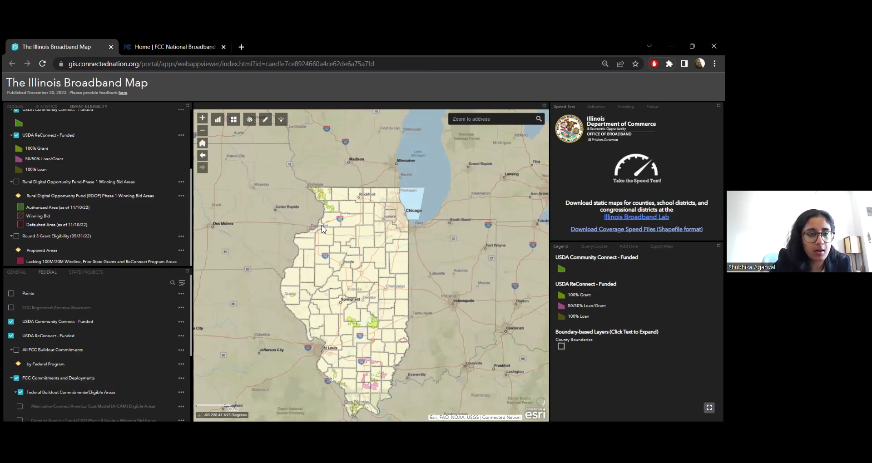
Show the Connect Illinois Round 2 and Round 1 Project Grants, read the Jo-Carroll project details and hide both layers.
click(75, 272)
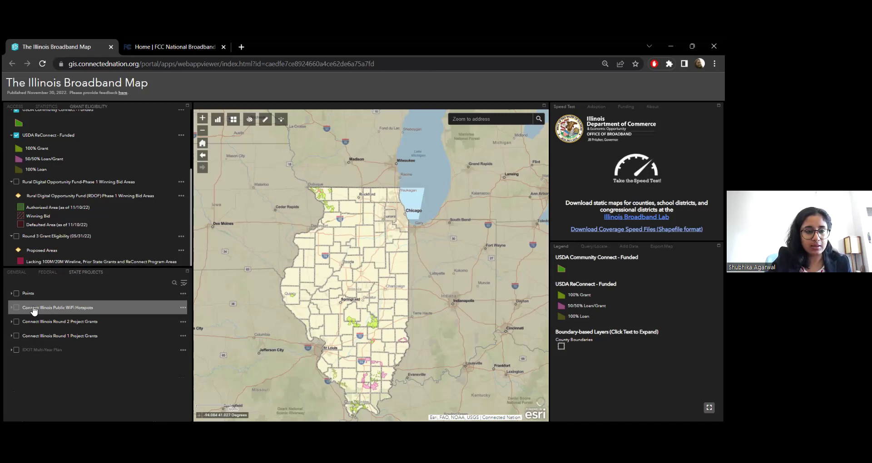
click(17, 322)
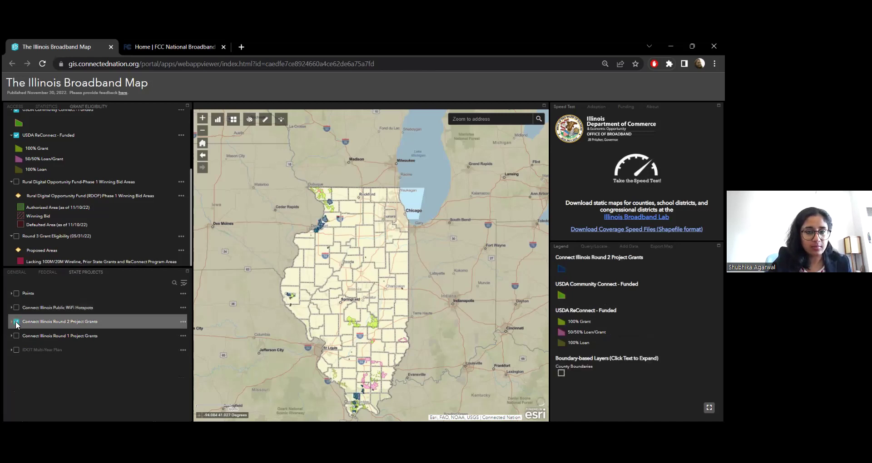
click(16, 336)
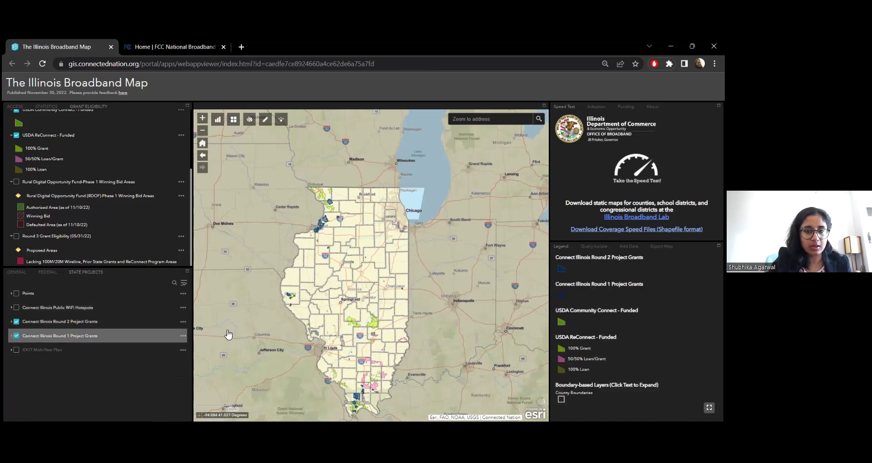
click(326, 223)
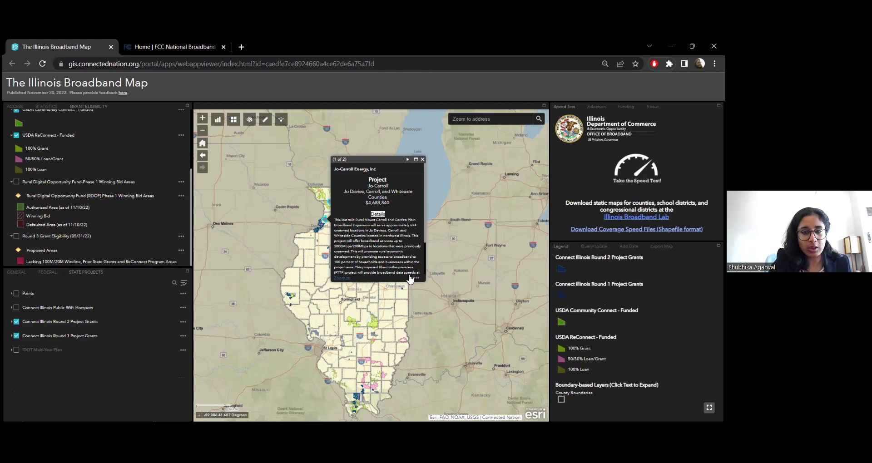
scroll(391, 244, down, 1)
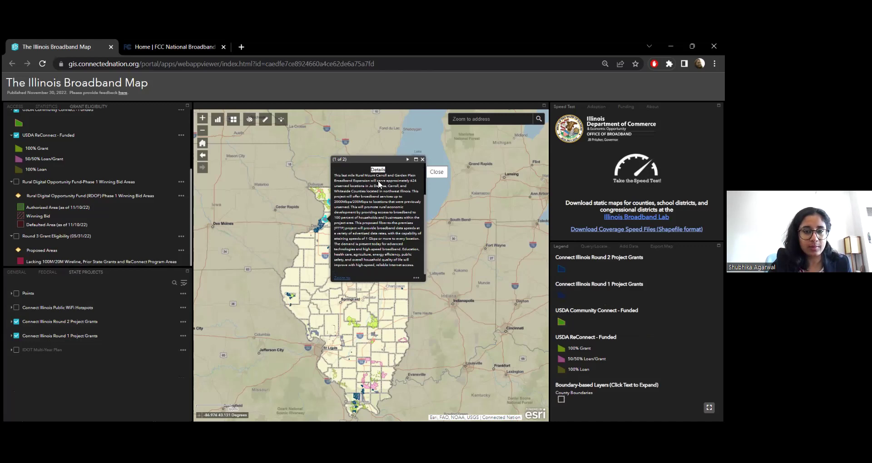
click(423, 159)
click(17, 322)
click(16, 336)
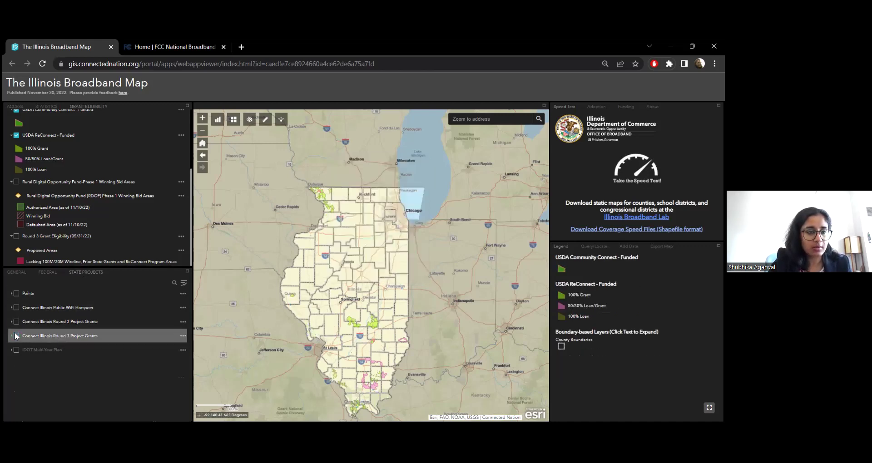
Show the Connect Illinois Public WiFi Hotspots, inspect the Lansing Public Library hotspot south of Chicago and hide the layer.
click(16, 308)
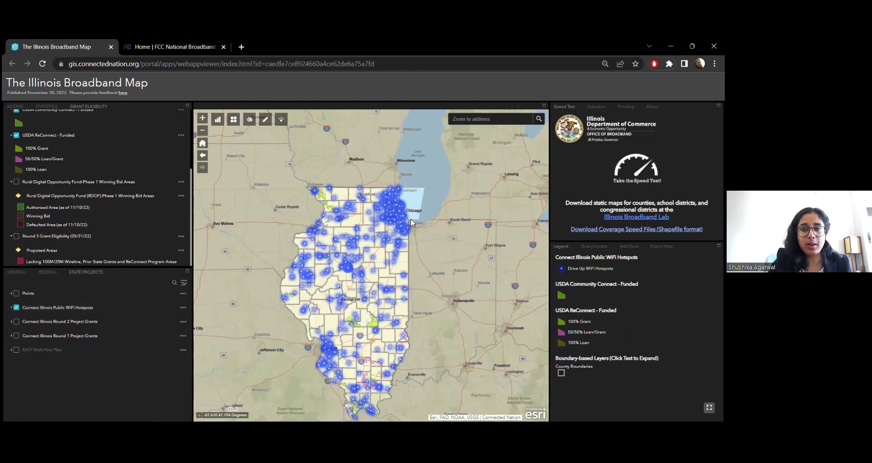
scroll(380, 208, up, 1)
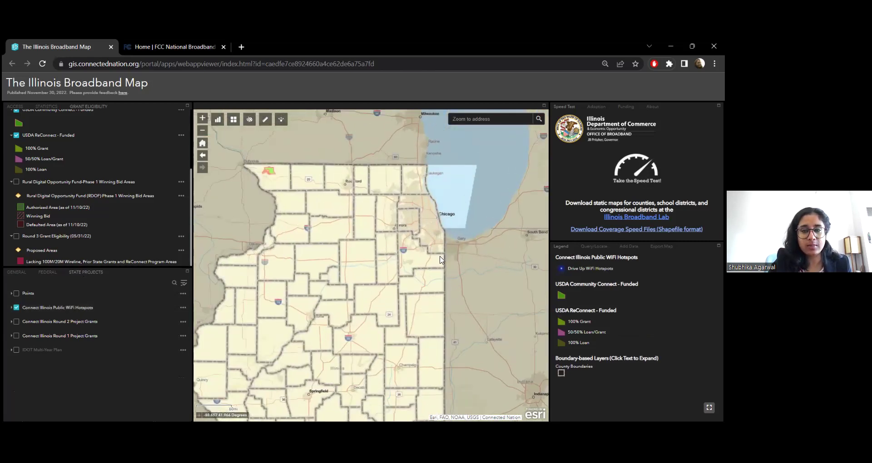
scroll(439, 238, up, 1)
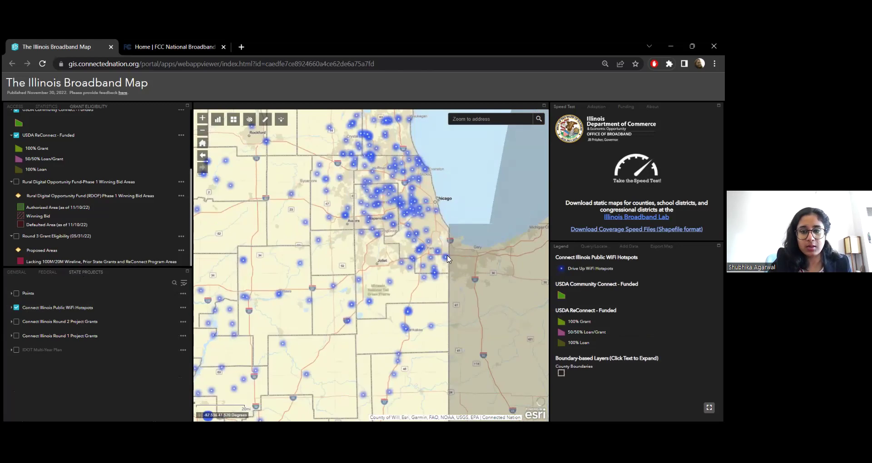
click(447, 259)
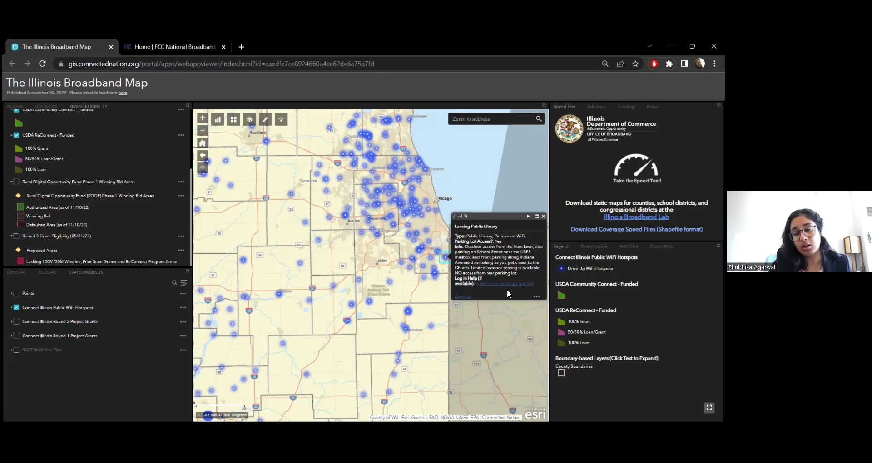
click(543, 217)
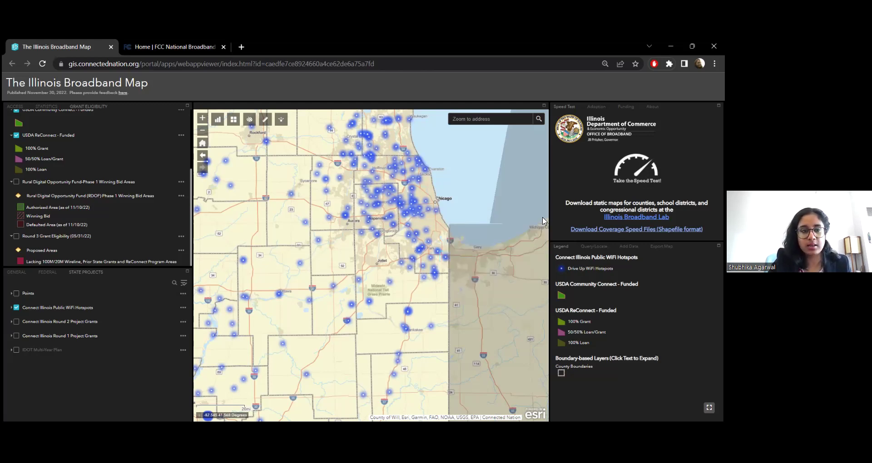
click(17, 307)
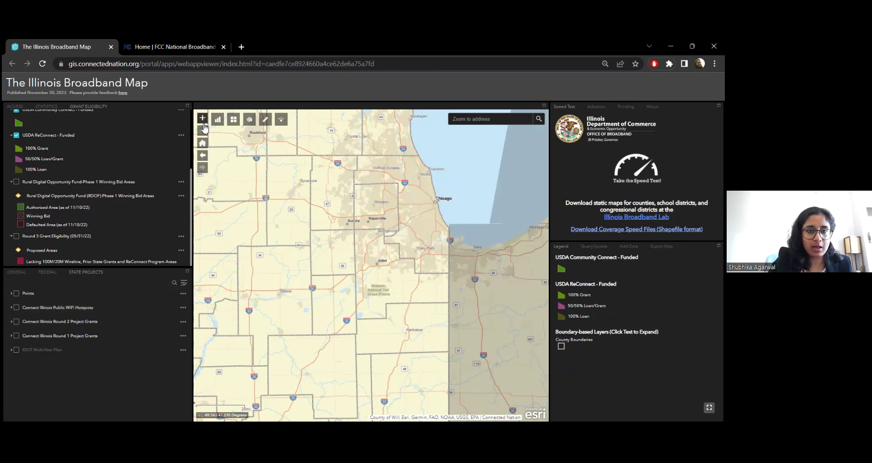
Reset the map to the full Illinois extent and hide the USDA Community Connect and USDA ReConnect funded layers.
click(202, 143)
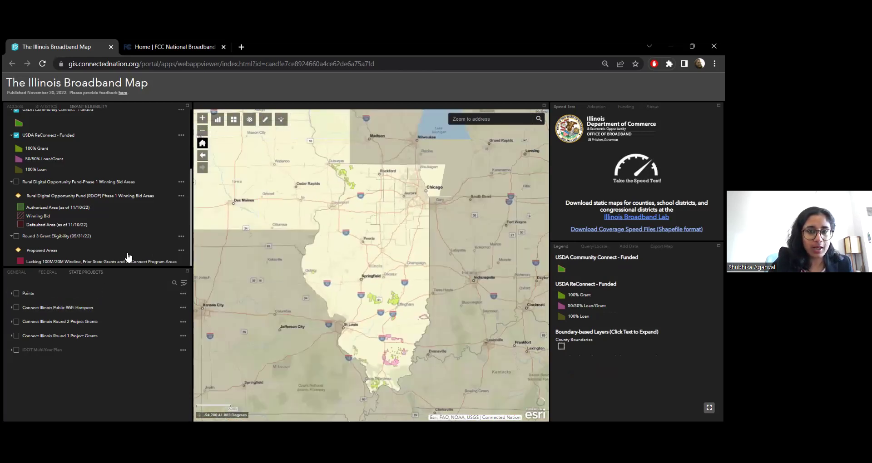
click(54, 274)
click(10, 321)
click(11, 336)
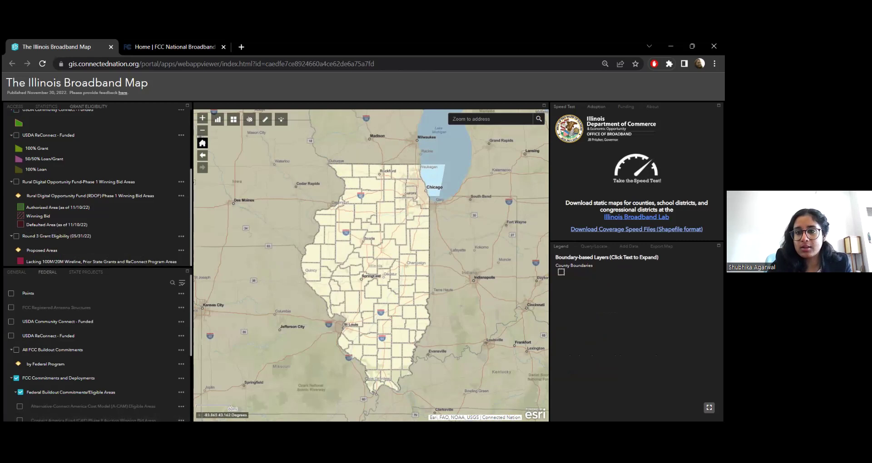
Review the Adoption, Funding and About information, and open the Query/Locate options.
click(597, 106)
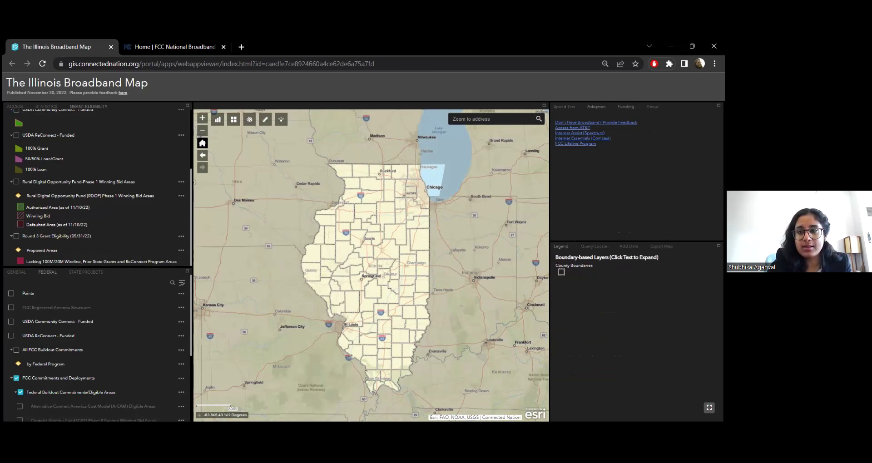
click(626, 106)
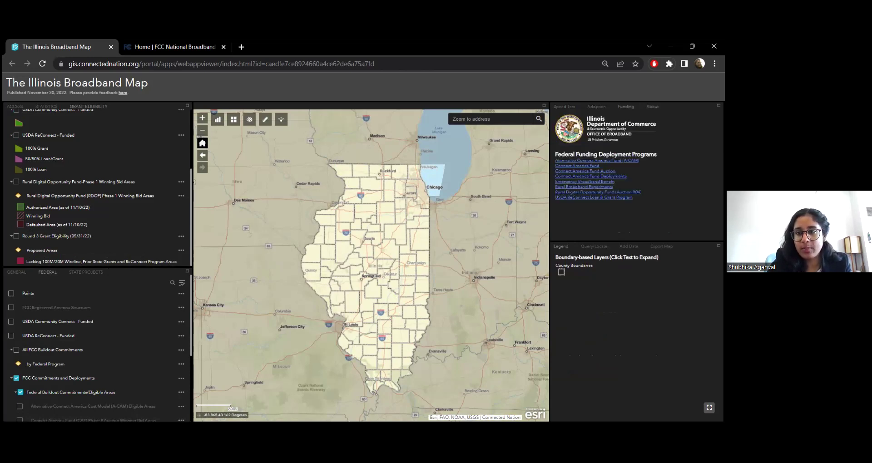
click(652, 107)
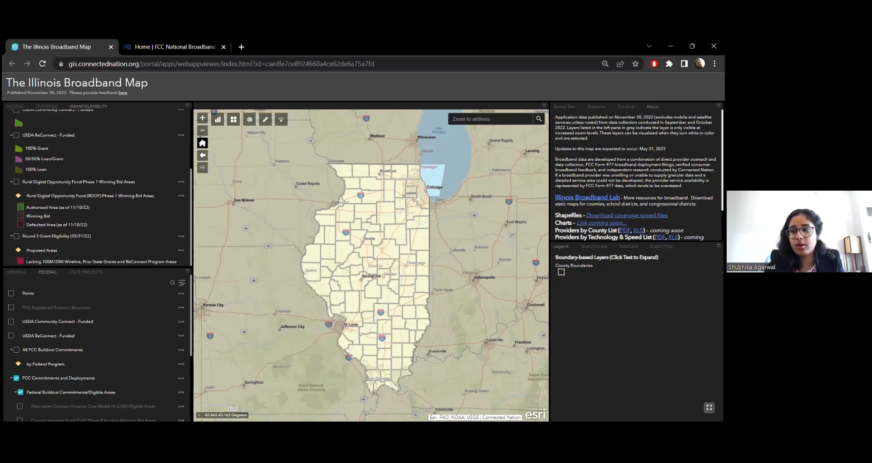
scroll(636, 175, down, 2)
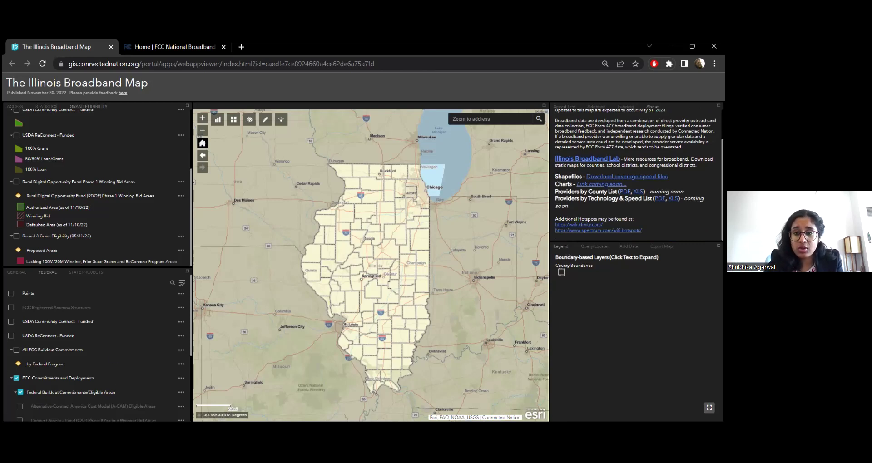
click(594, 246)
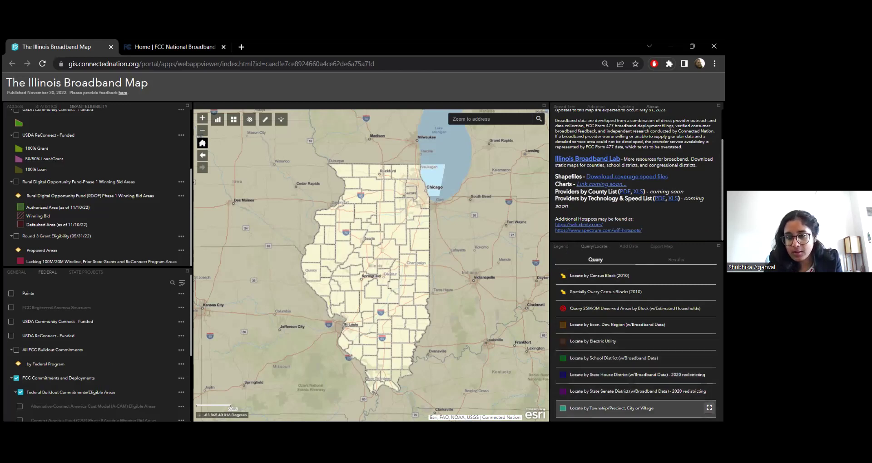
Locate the elementary district Albers School District 63 by school district query and inspect its broadband statistics on the map.
click(593, 341)
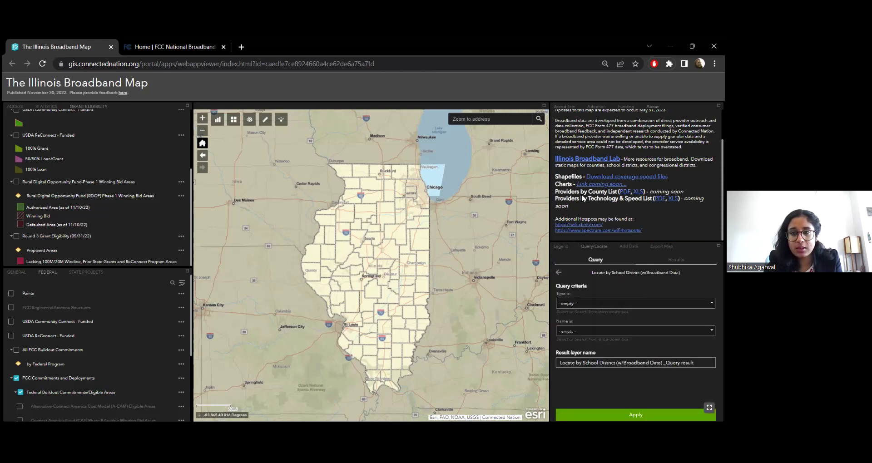
click(636, 304)
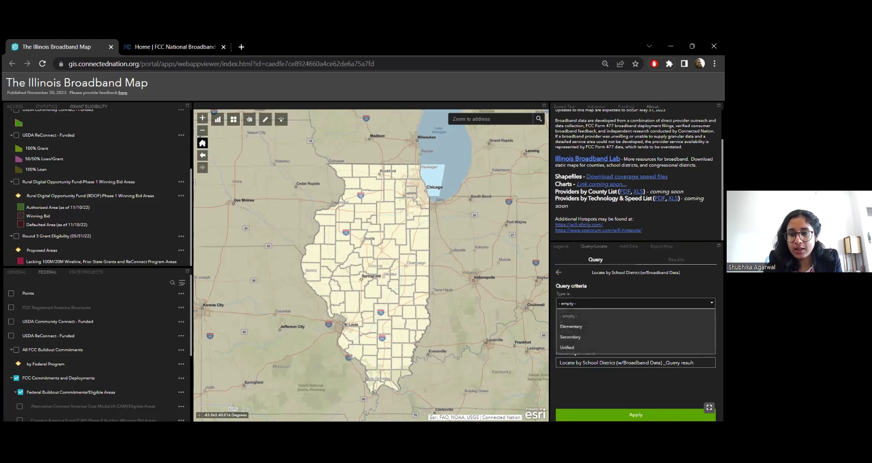
click(571, 327)
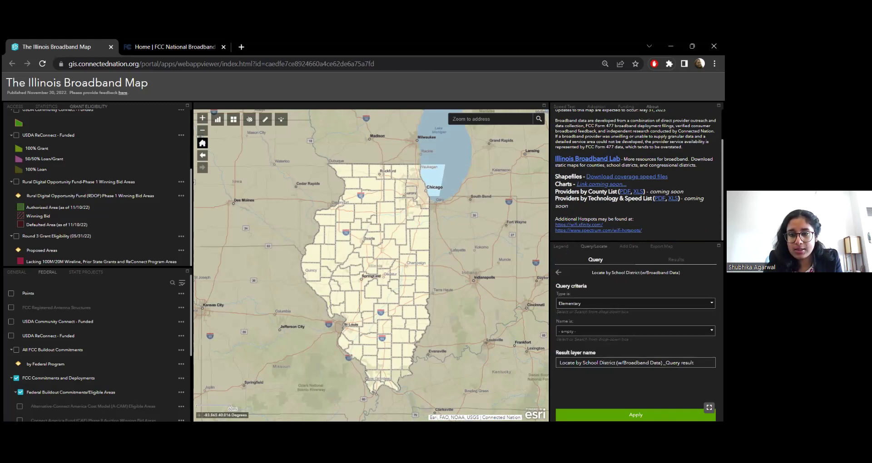
click(636, 331)
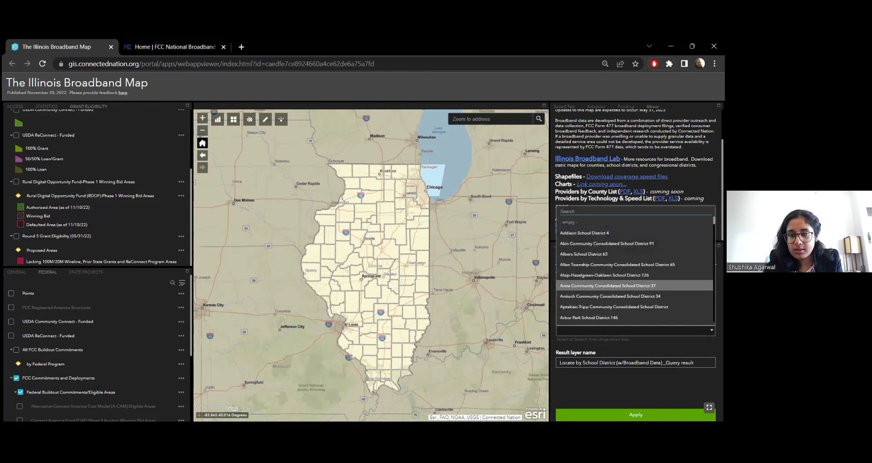
click(584, 254)
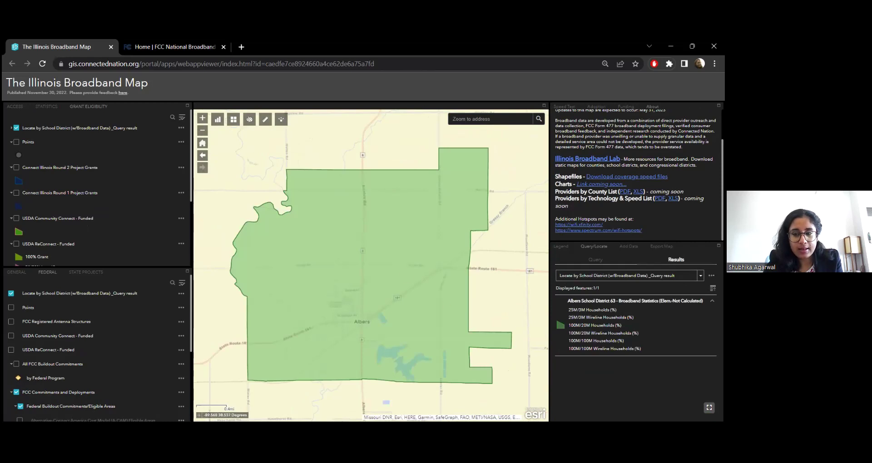
click(420, 327)
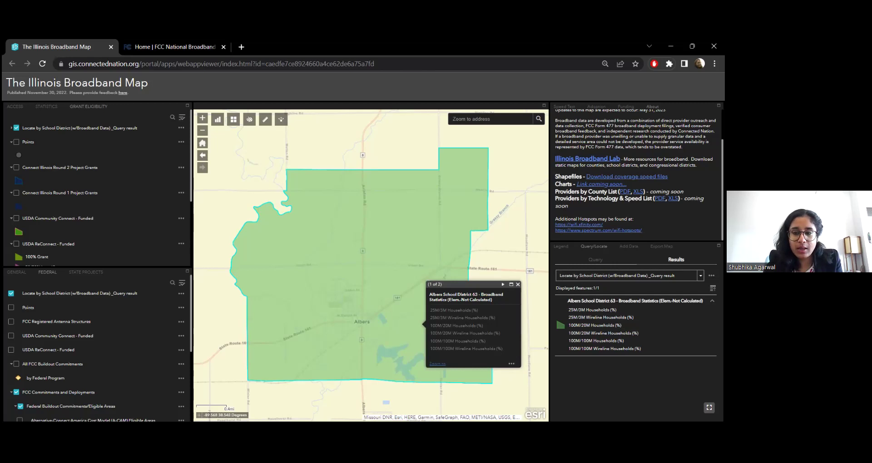
click(518, 285)
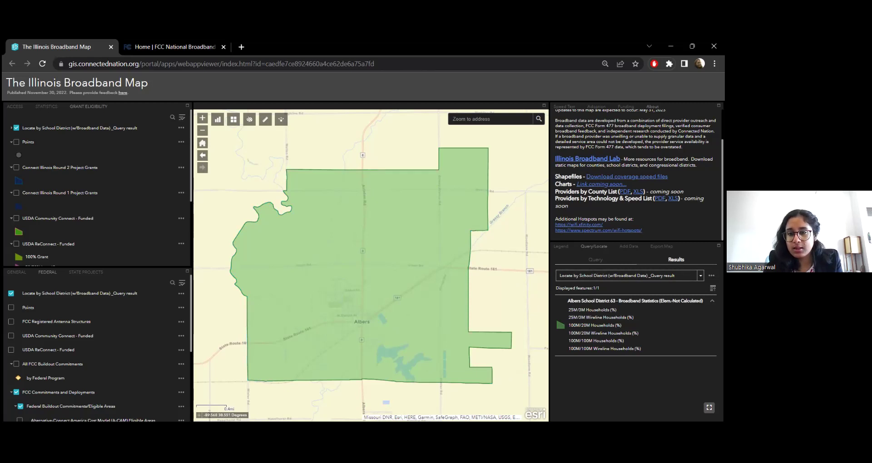
Locate State House District 12 with the 2020 redistricting broadband query, then return to the list of queries.
click(590, 260)
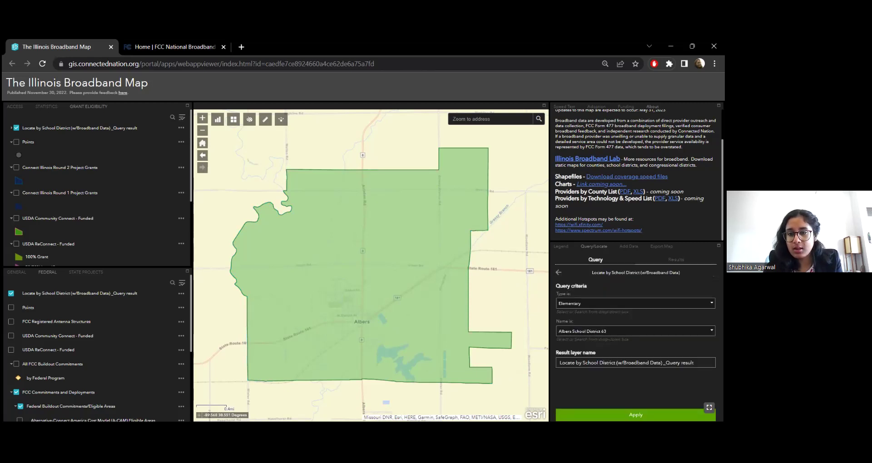
click(562, 278)
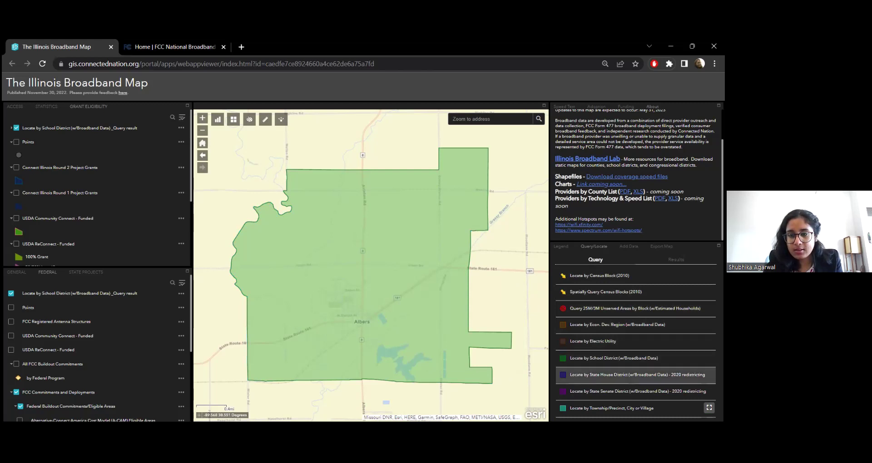
click(636, 375)
click(635, 304)
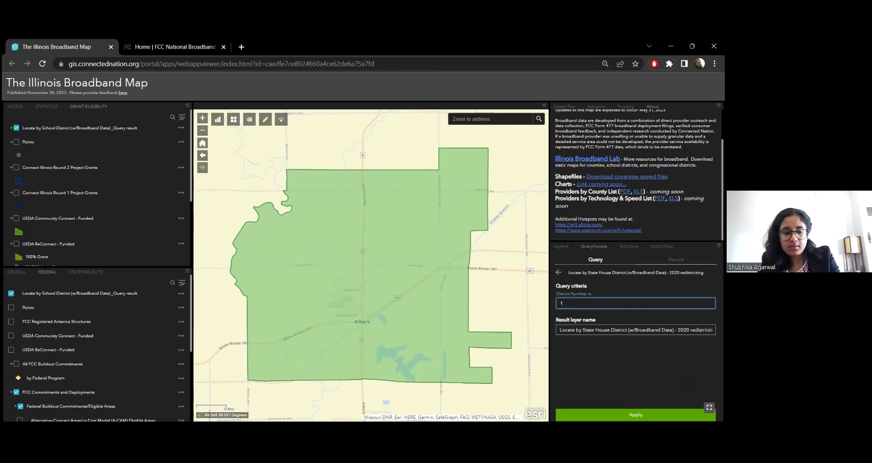
click(636, 415)
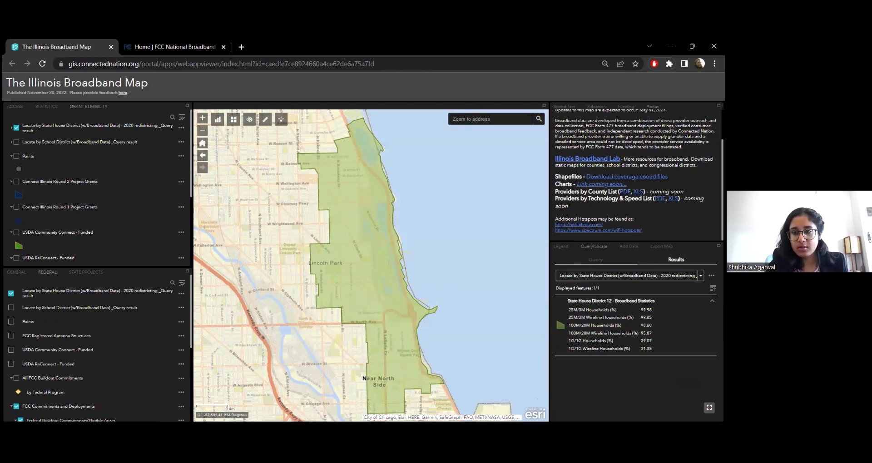
click(595, 259)
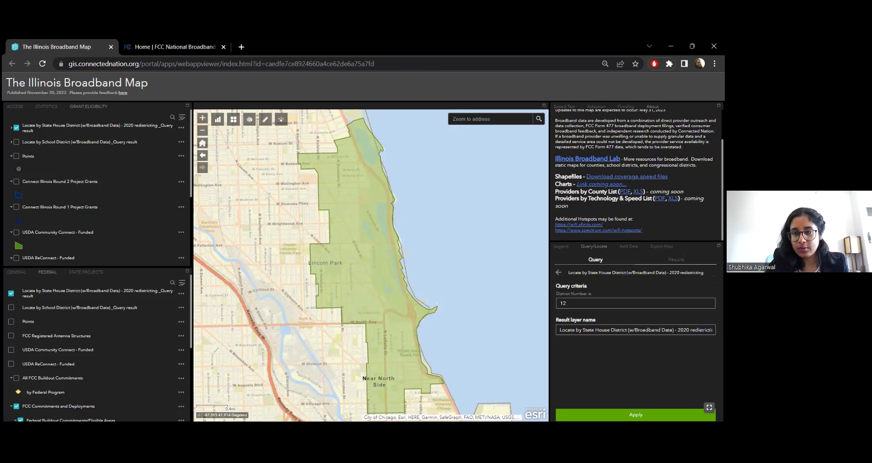
click(558, 273)
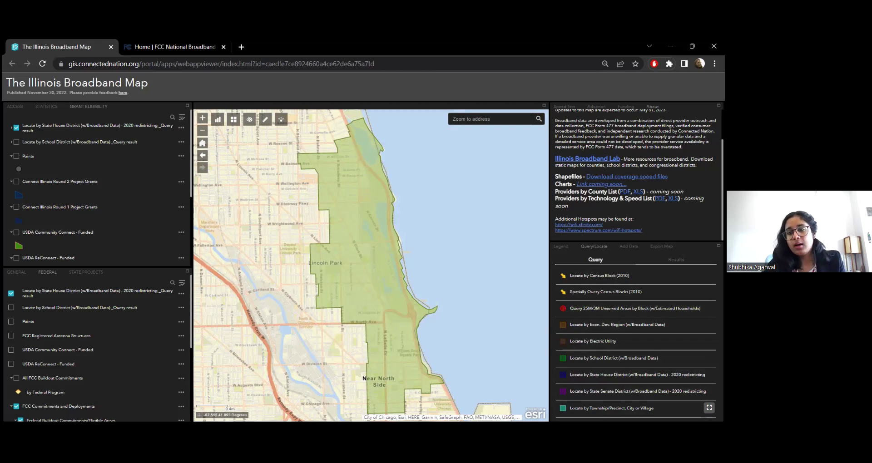
Review the Search, URL and File options for adding data and the Speed Test information, and reset the map to the full Illinois extent.
click(629, 246)
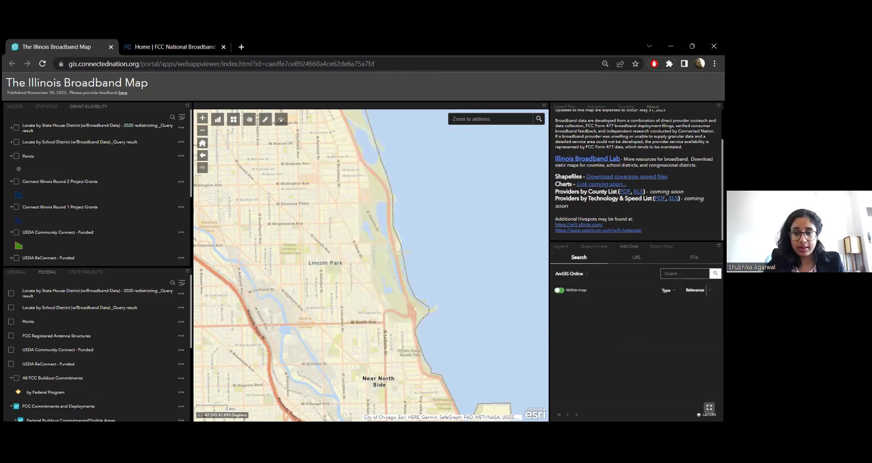
click(636, 257)
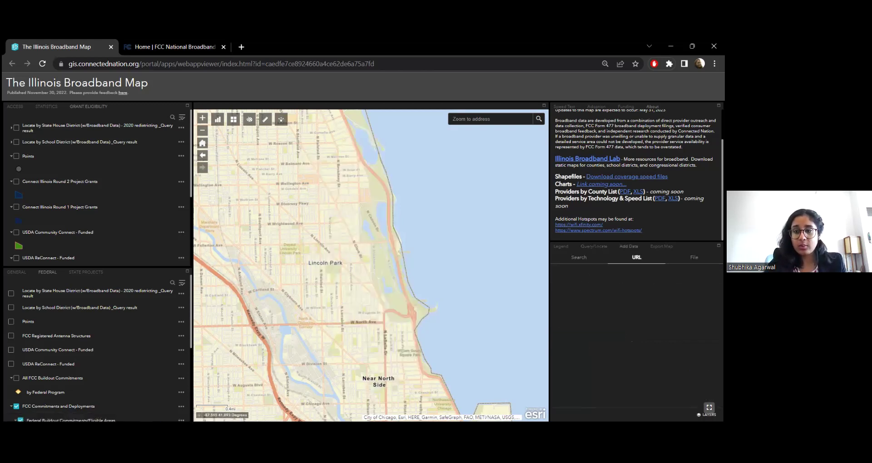
click(695, 257)
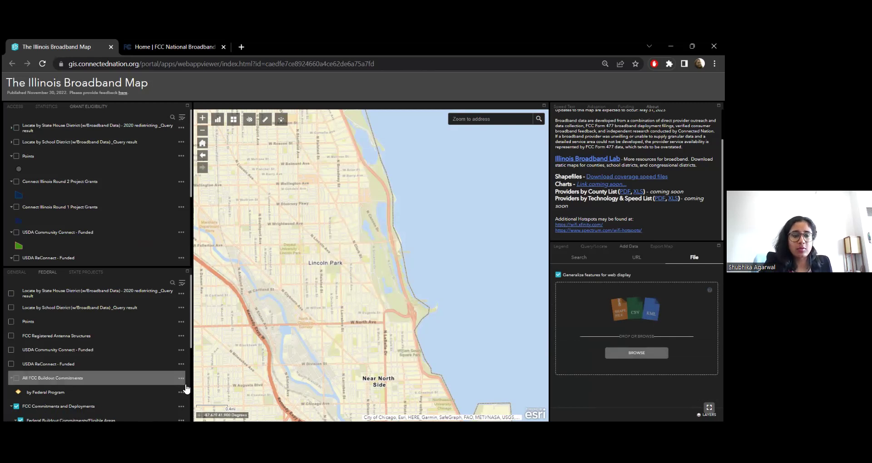
click(584, 108)
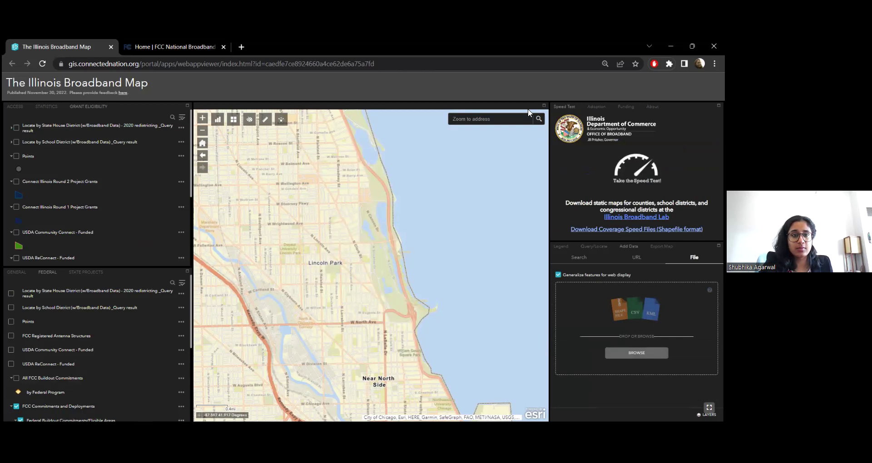
click(203, 144)
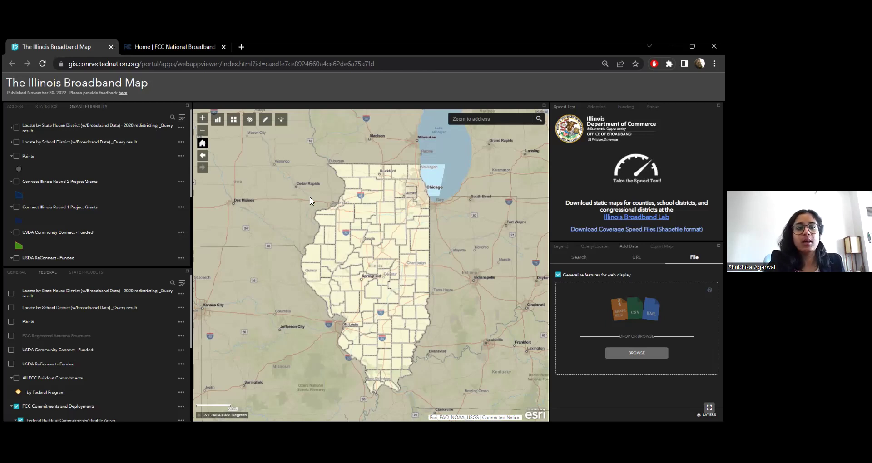
Switch to the FCC National Broadband Map, close the Illinois Broadband Map, and look up a suggested street address in Stone Harbor, NJ.
click(145, 47)
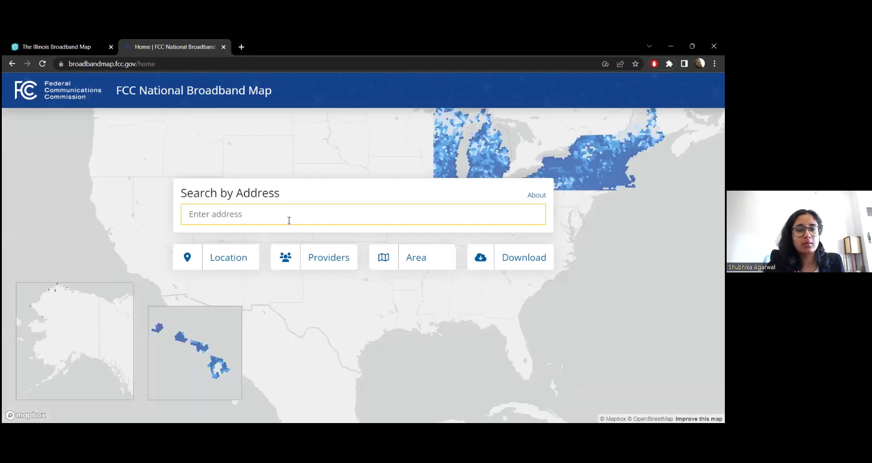
click(288, 218)
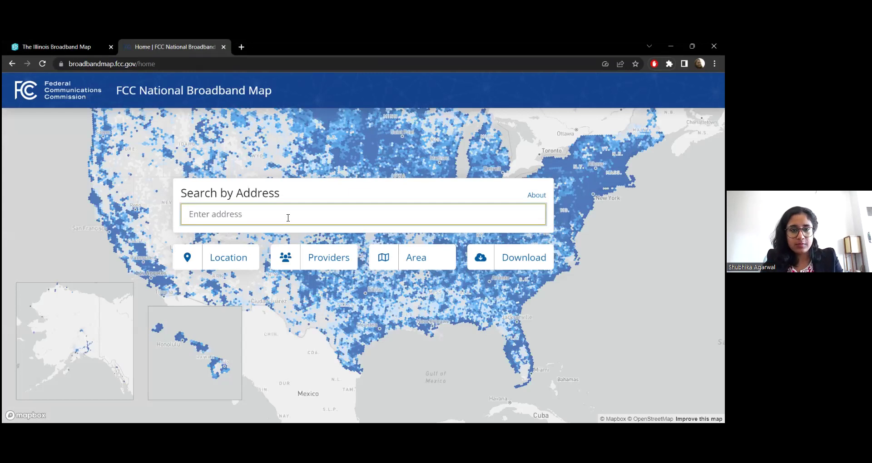
text(111)
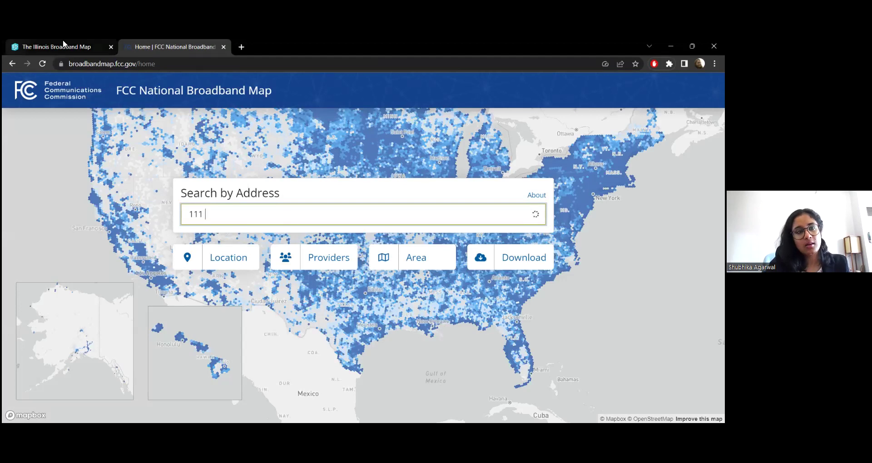
click(111, 47)
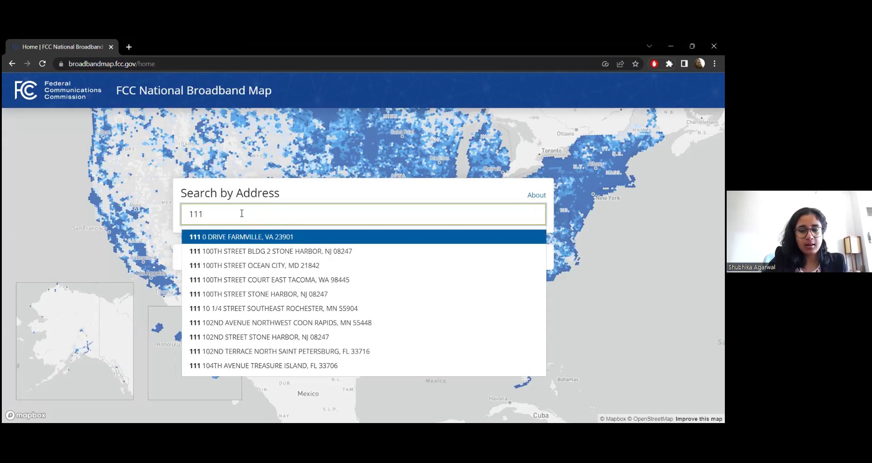
text(00)
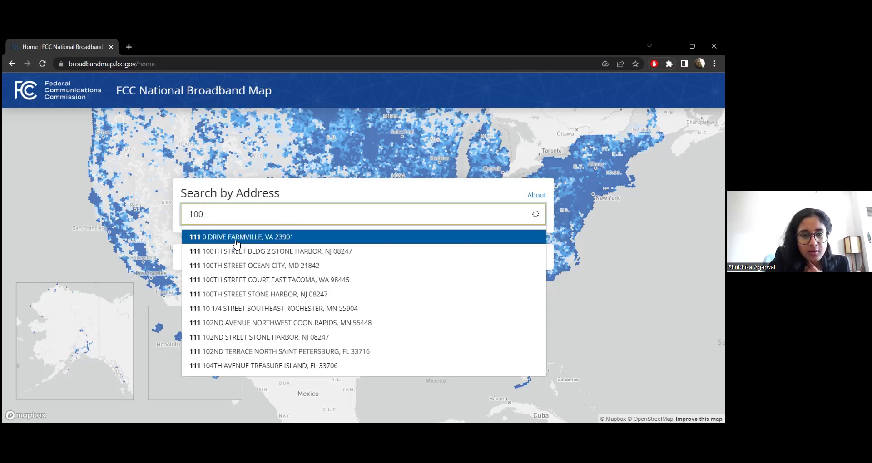
click(241, 258)
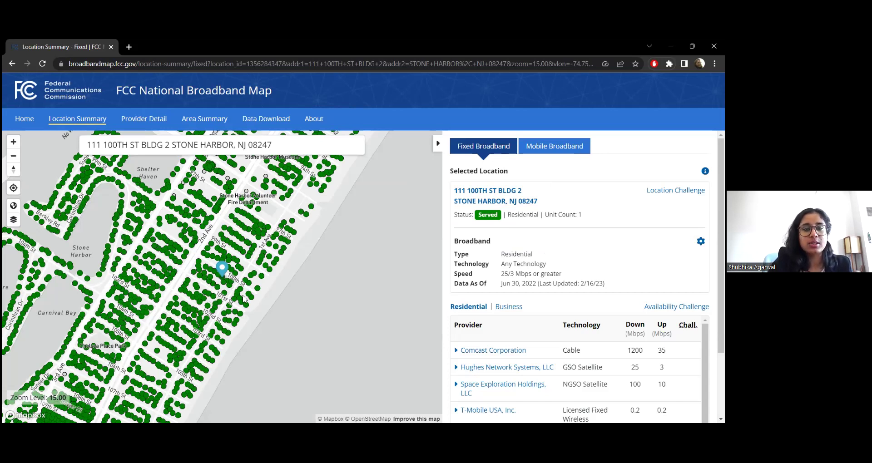
Examine the locations around the selected address and its broadband type, technology, speed and data date.
scroll(227, 270, up, 2)
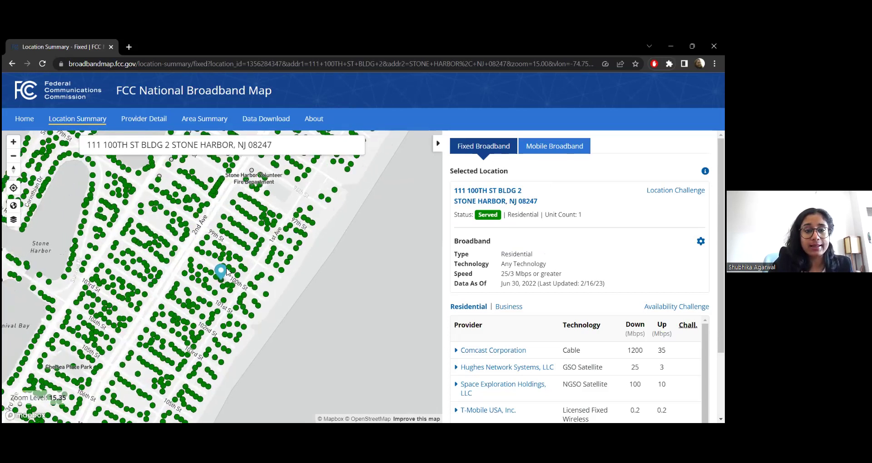
scroll(227, 271, up, 2)
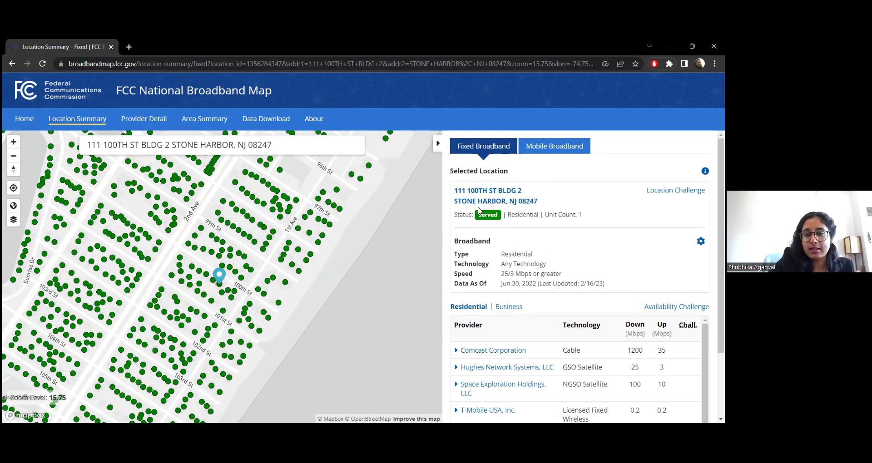
drag(501, 254, 605, 284)
click(605, 283)
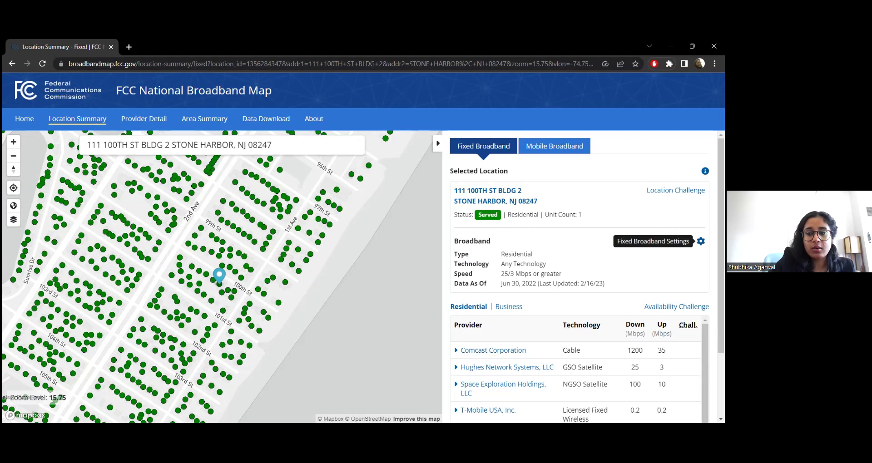
Set the fixed broadband technology filter to All Wired and Licensed Fixed Wireless.
click(701, 241)
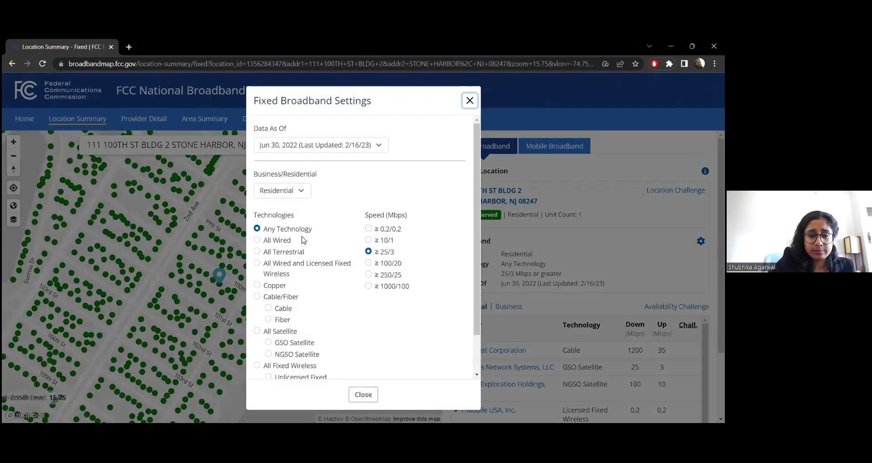
click(289, 266)
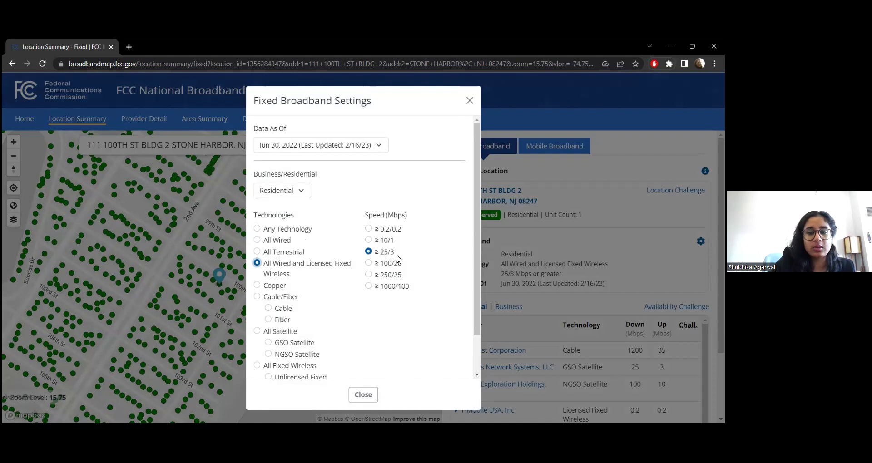
click(363, 395)
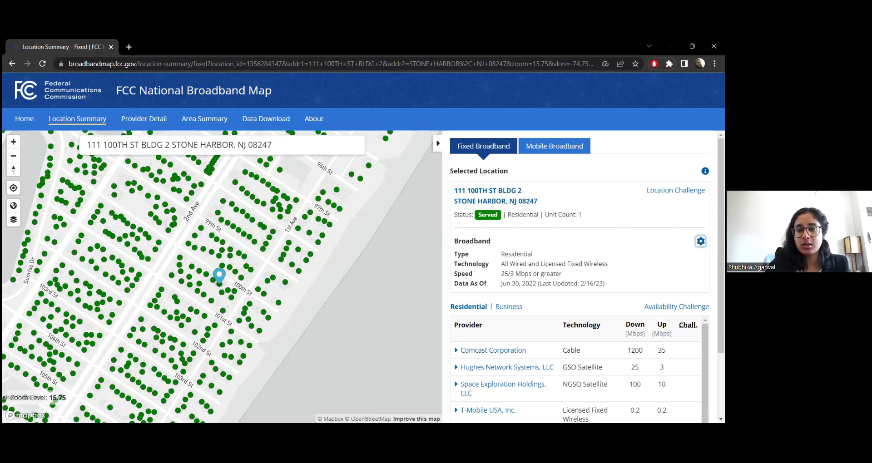
Review the selected location's unit count, its residential provider list and the map legend.
drag(508, 214, 584, 215)
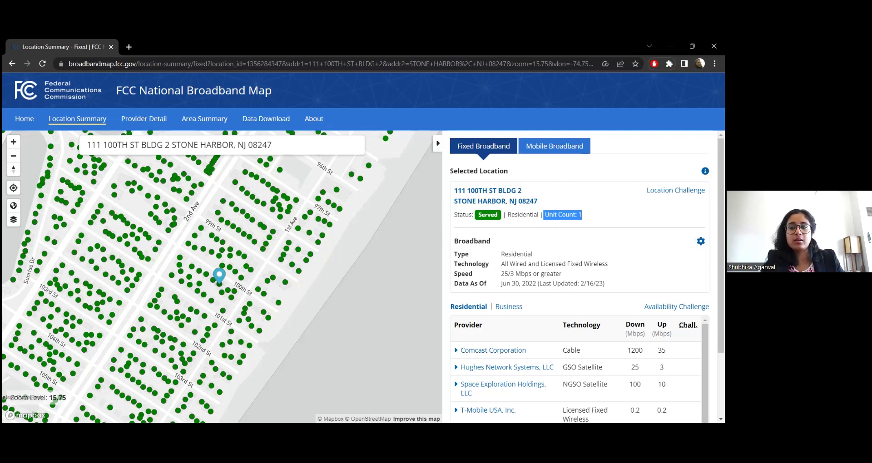
scroll(579, 278, down, 2)
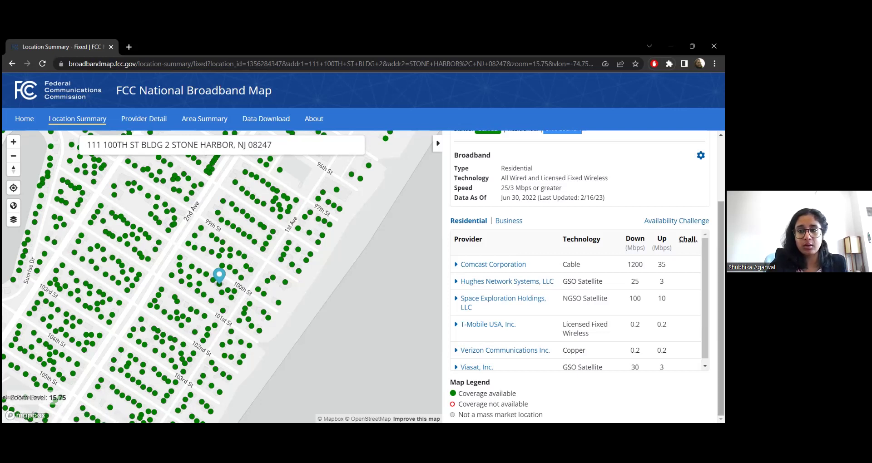
scroll(586, 277, up, 3)
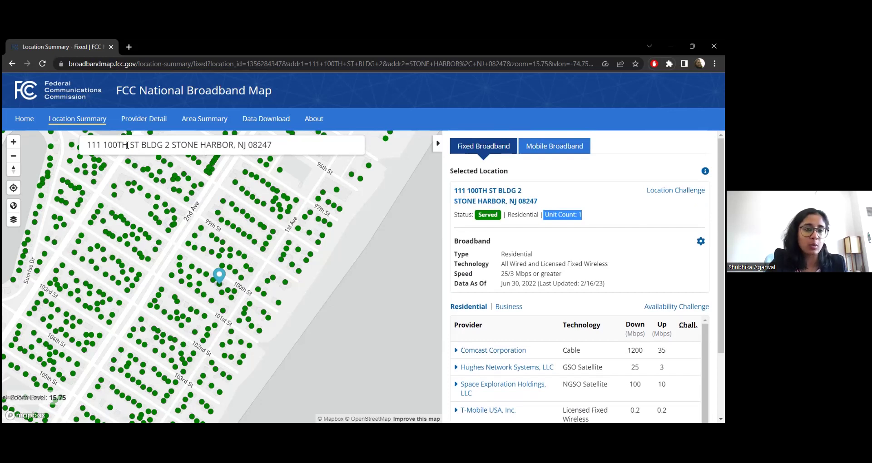
Open the fixed broadband provider details and add A&A Communications LLC with Cable technology.
click(156, 122)
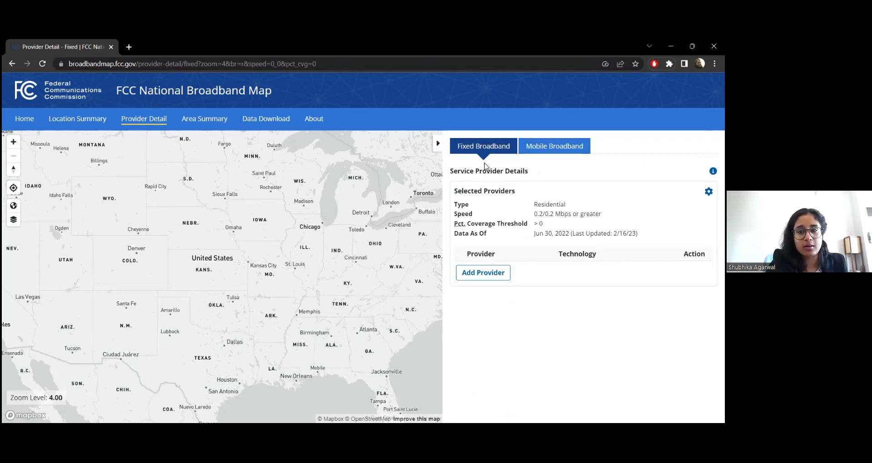
click(499, 281)
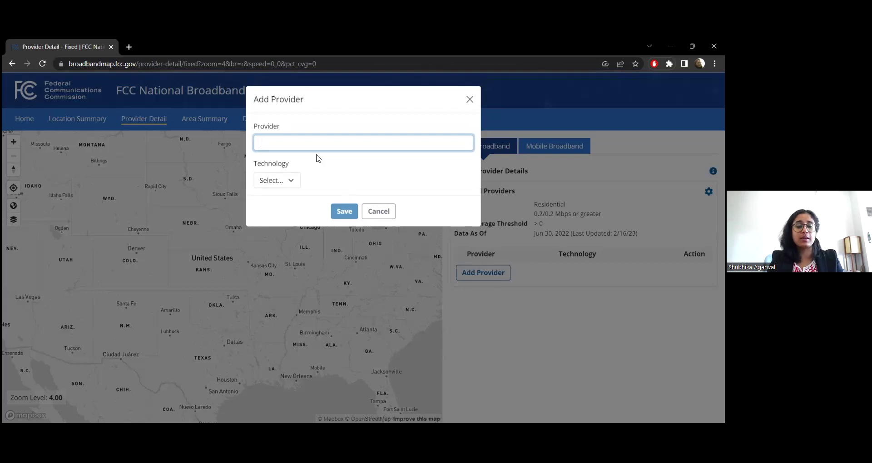
text(ations LLC)
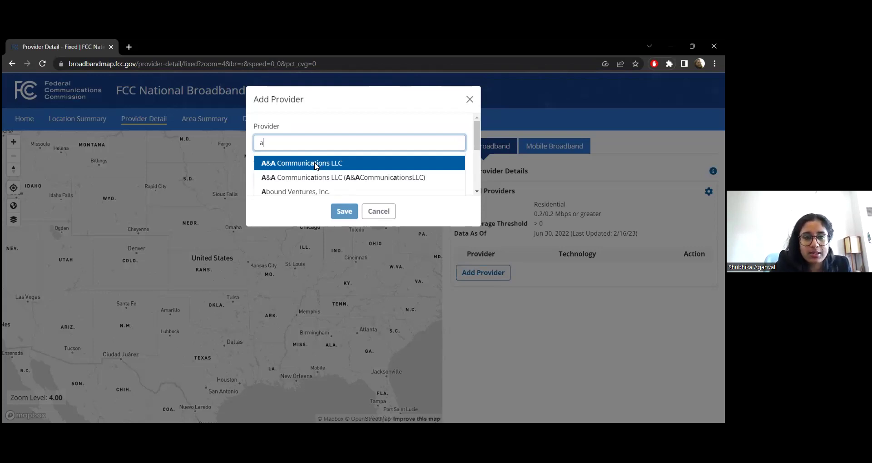
click(318, 164)
click(307, 182)
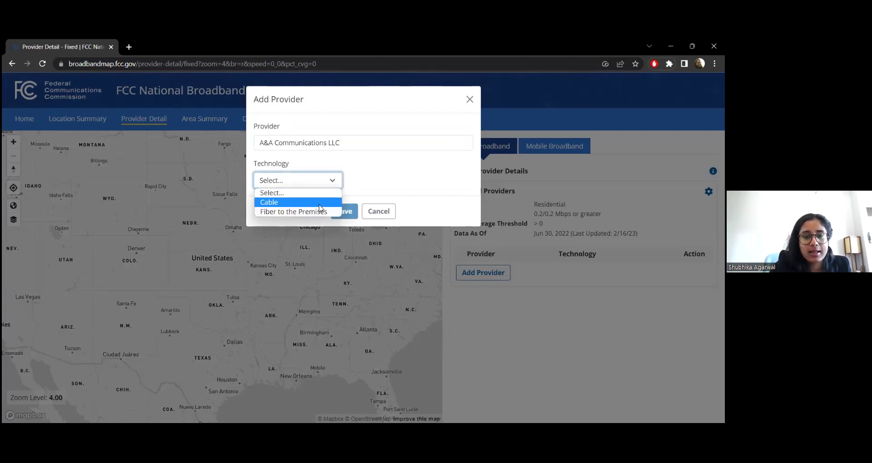
click(319, 203)
click(344, 210)
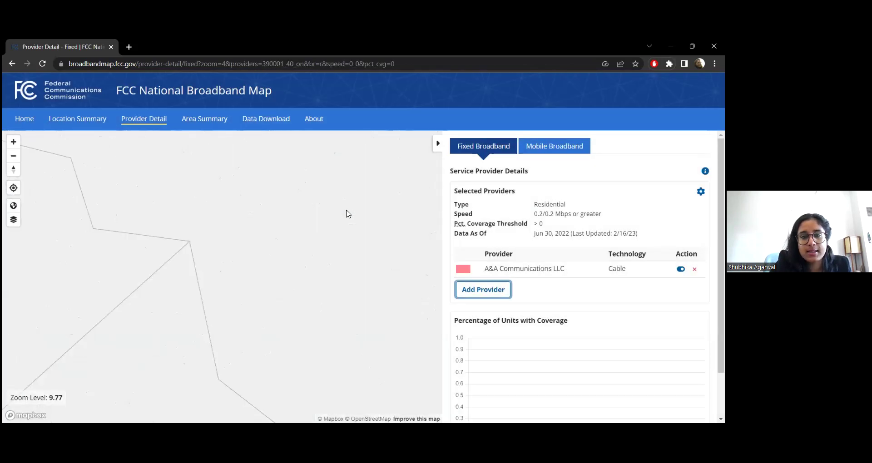
Examine the coverage areas of A&A Communications LLC on the map and start adding a second provider.
mouse_move(239, 293)
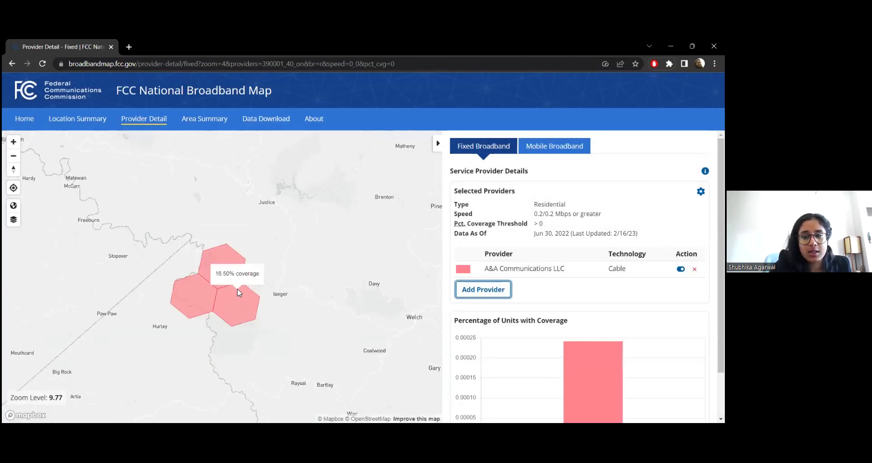
scroll(234, 262, down, 3)
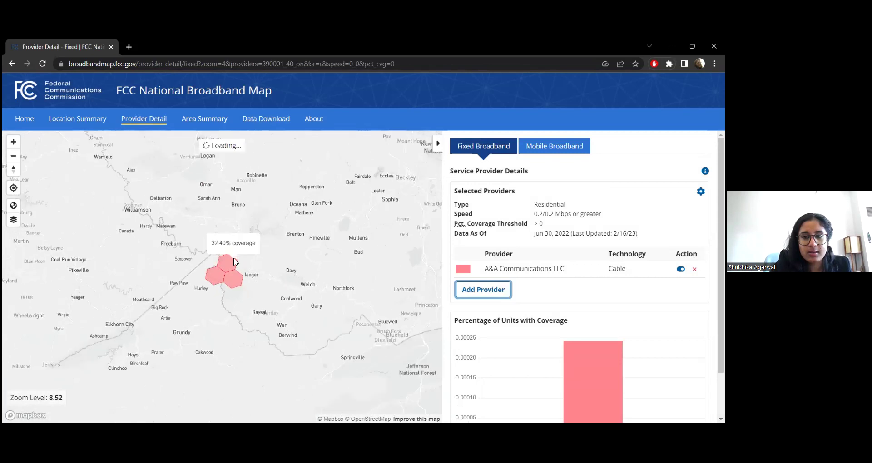
scroll(234, 262, down, 3)
scroll(223, 271, down, 4)
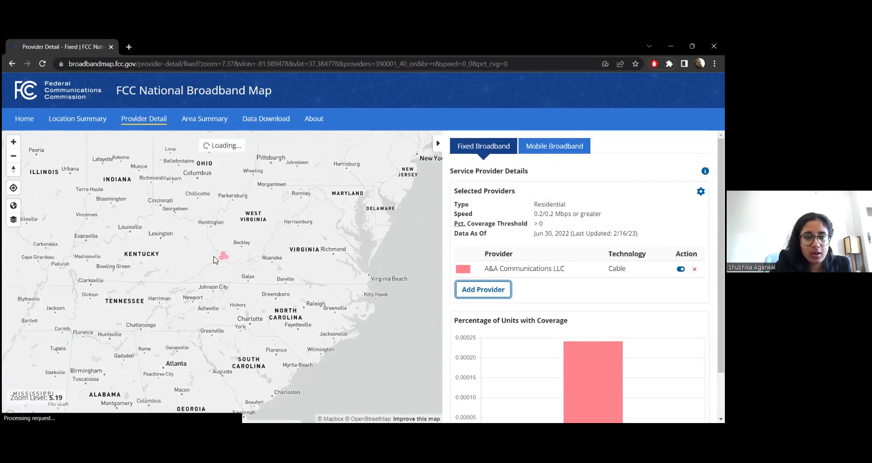
mouse_move(225, 259)
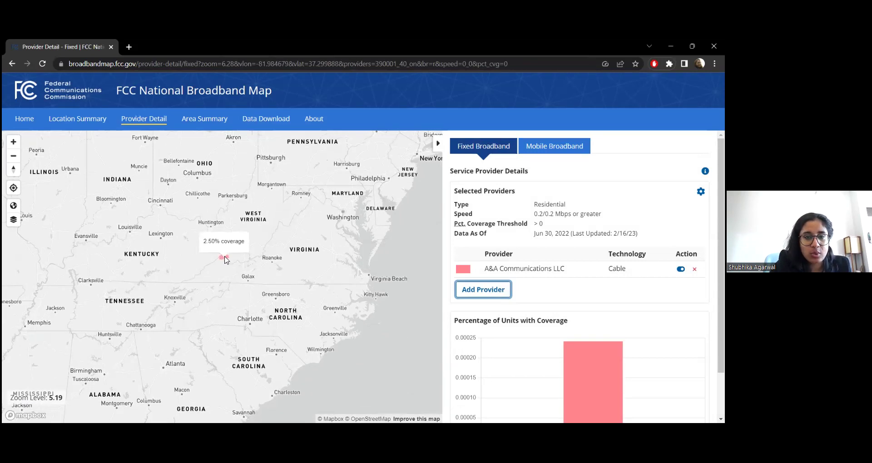
click(494, 299)
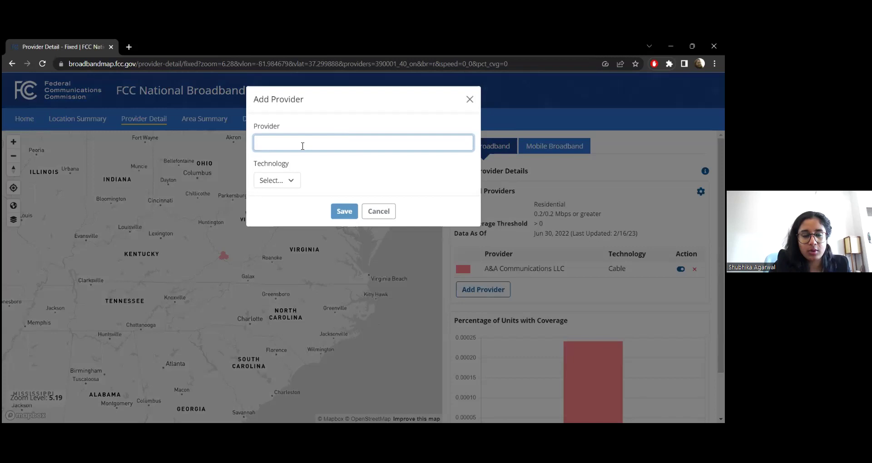
text(at)
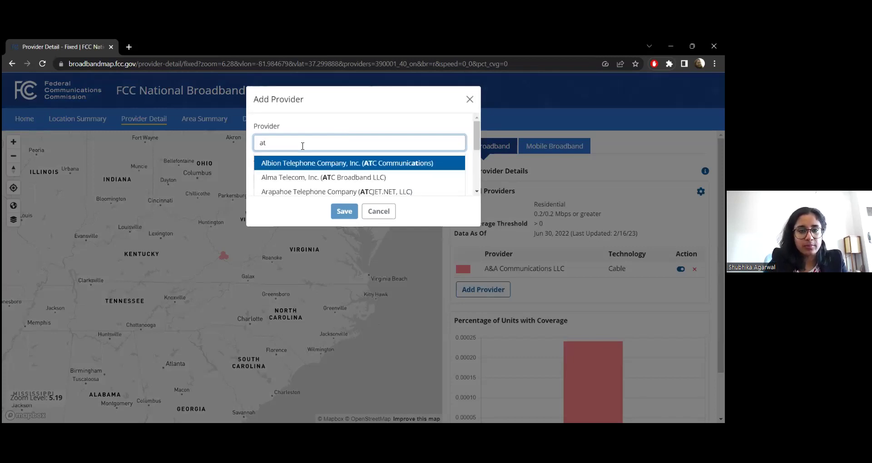
scroll(365, 178, down, 1)
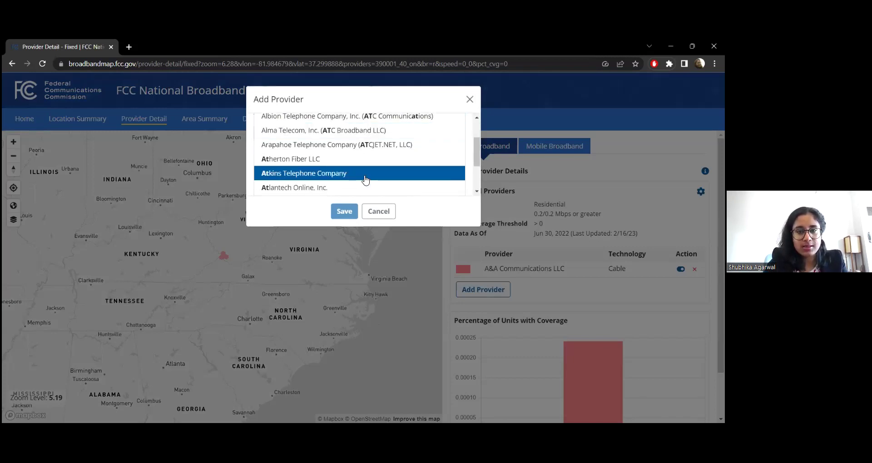
scroll(366, 172, down, 1)
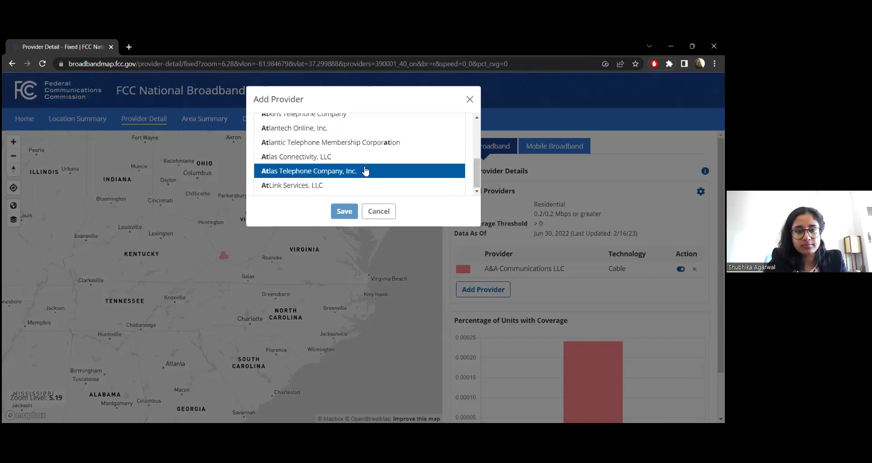
scroll(366, 170, up, 2)
key(BackSpace)
key(BackSpace)
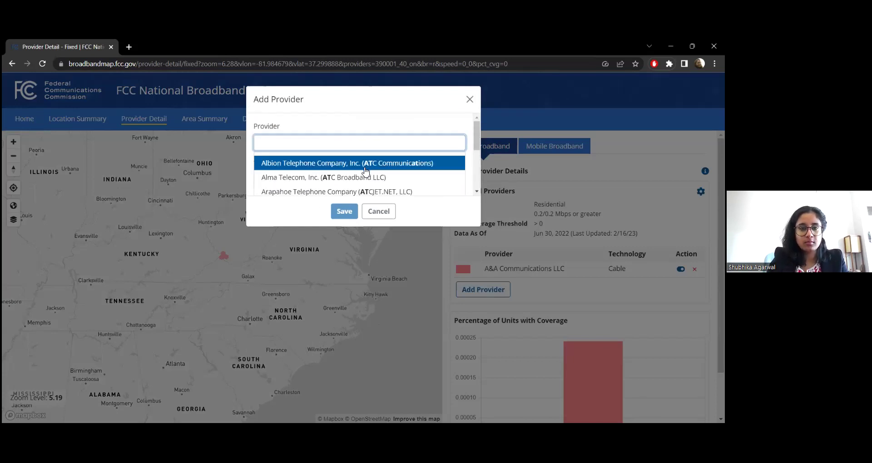
Add TMConcepts LLC with Unlicensed Fixed Wireless technology as the second provider.
text(TM)
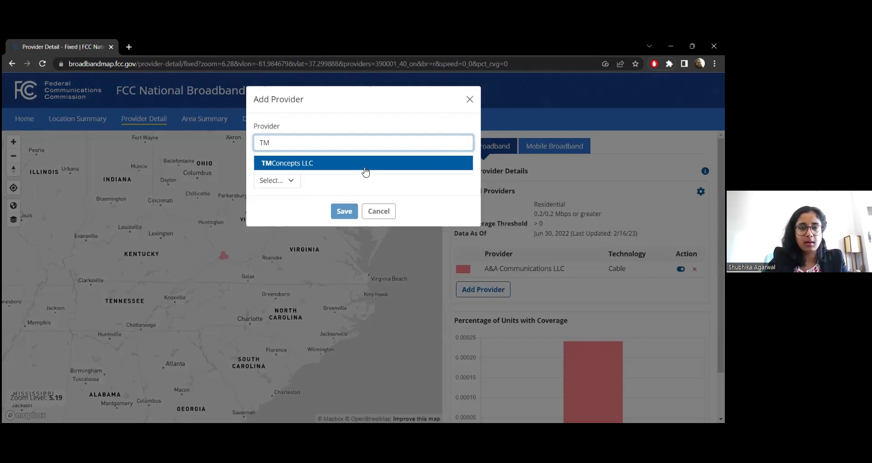
click(366, 172)
click(317, 187)
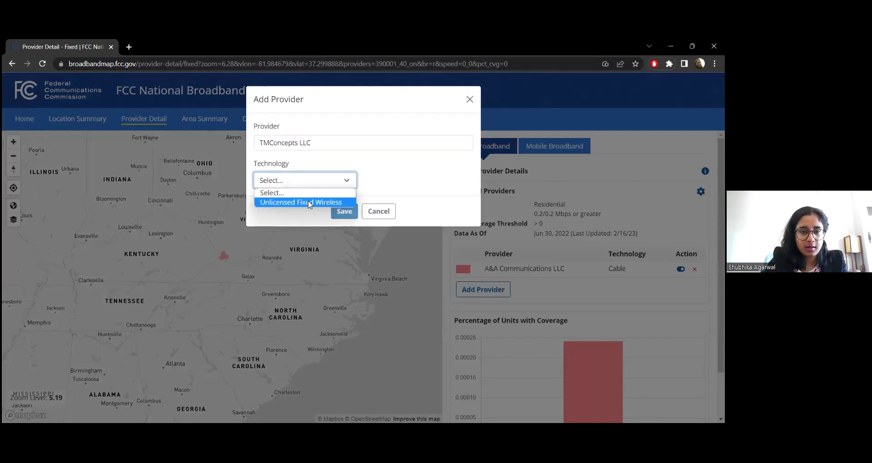
click(309, 204)
click(344, 212)
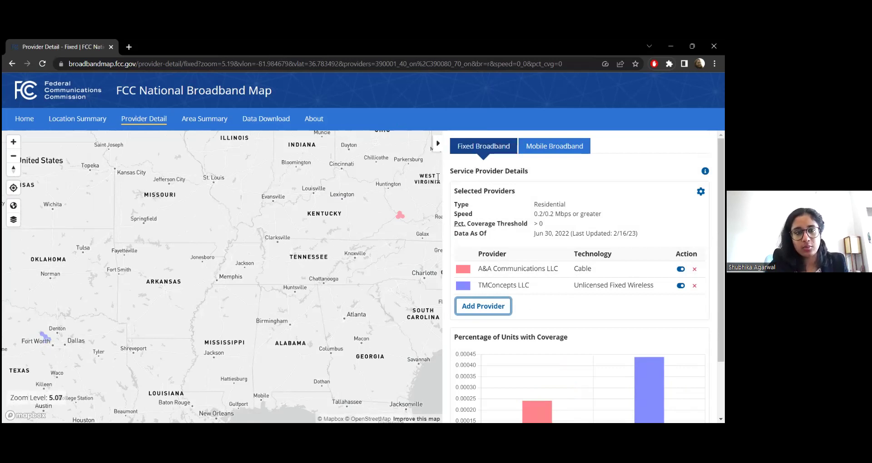
Open the area summary, check nationwide coverage by speed, and look up Tazewell County, IL by county.
click(213, 122)
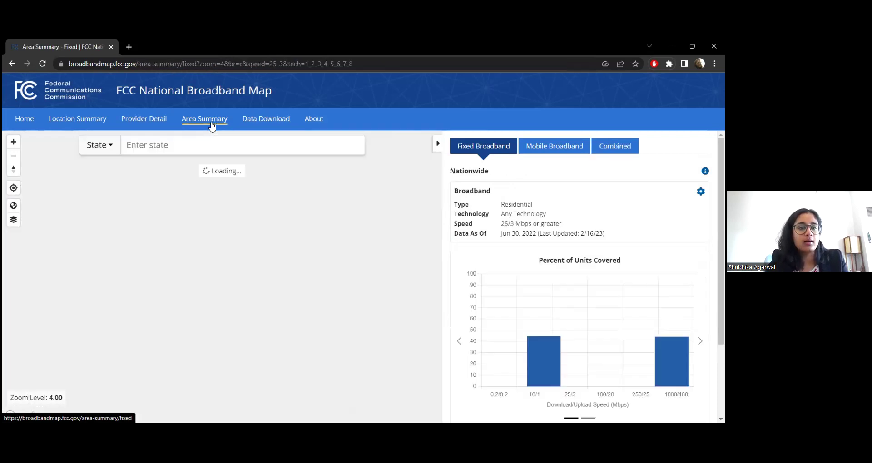
click(101, 149)
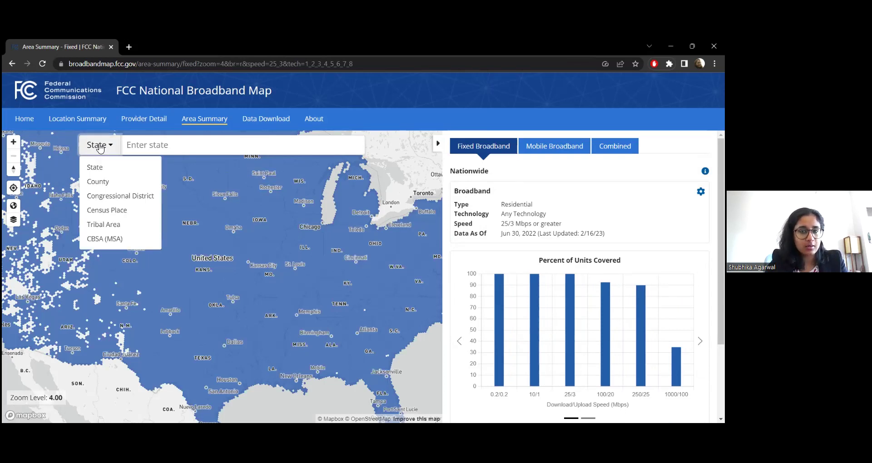
mouse_move(553, 346)
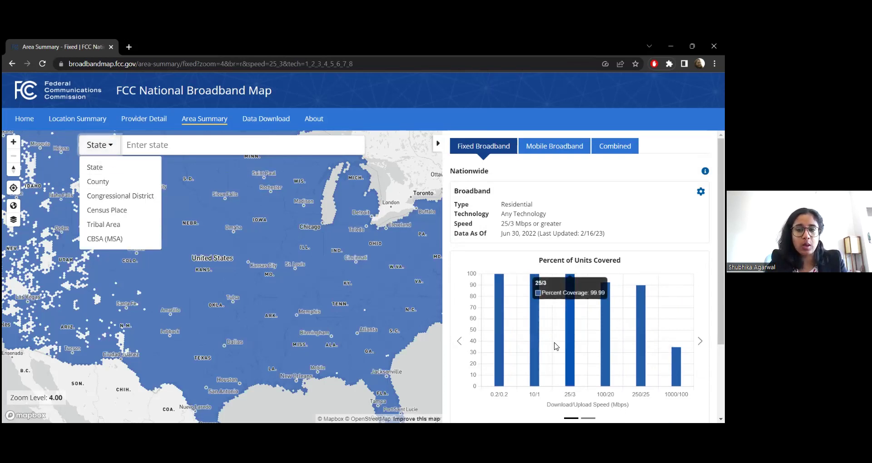
mouse_move(605, 346)
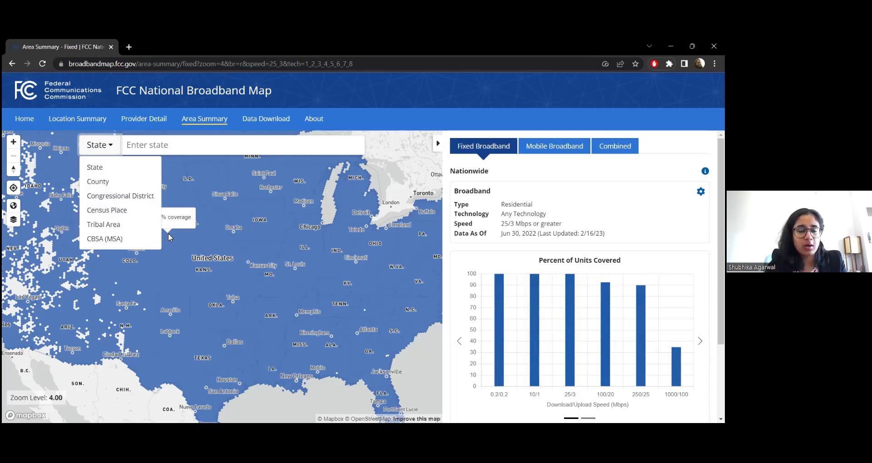
click(109, 183)
click(185, 145)
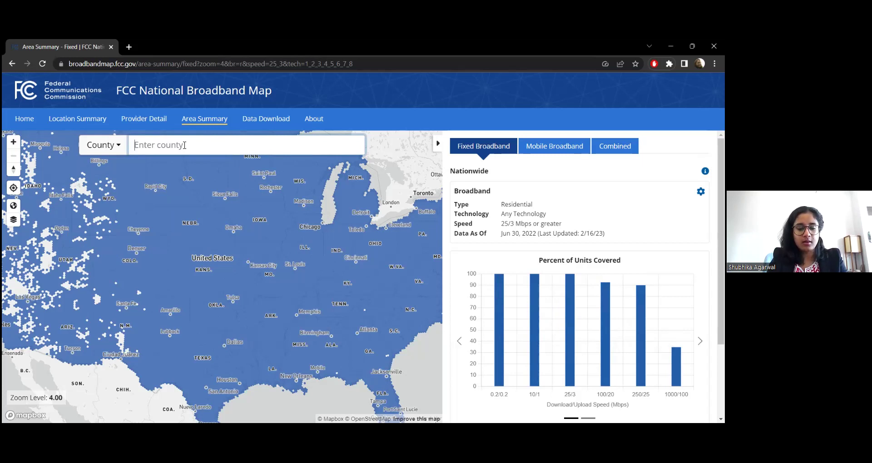
text(Tazew)
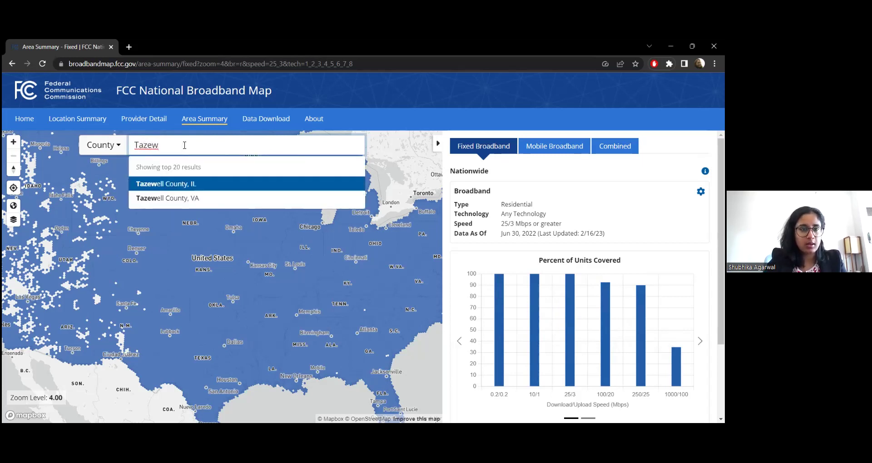
click(194, 182)
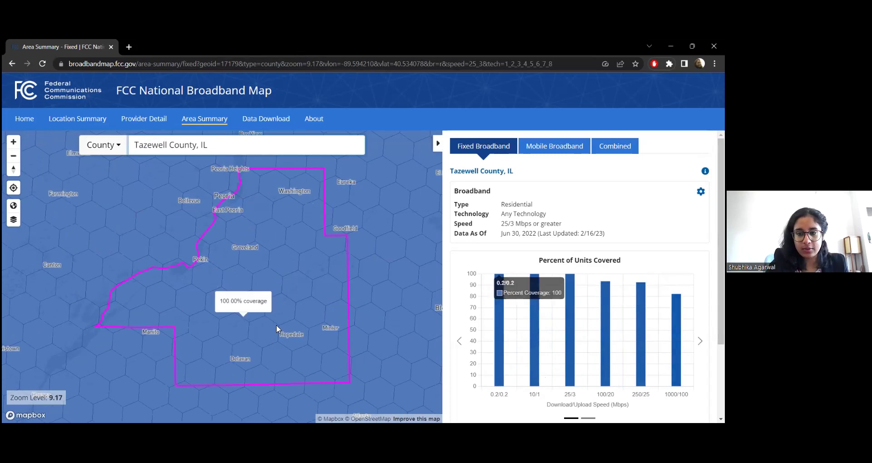
Set the county summary's fixed broadband technology to All Wired and Licensed Fixed Wireless.
click(701, 191)
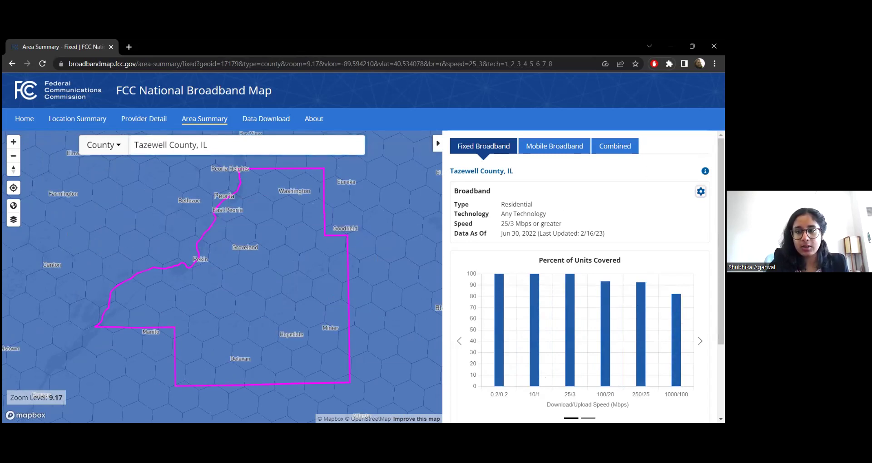
click(276, 258)
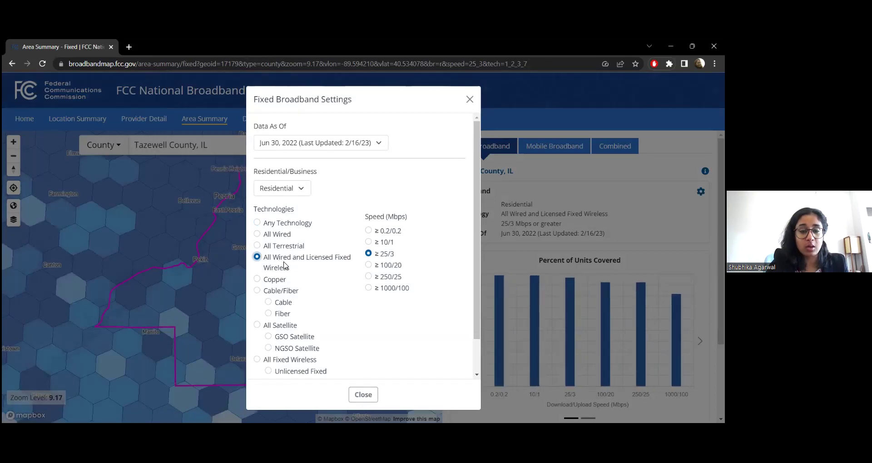
click(363, 395)
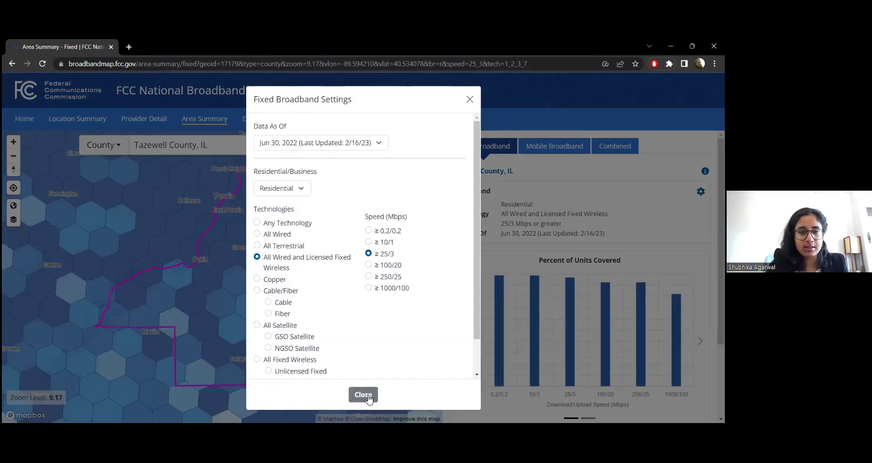
Examine Tazewell County's served units legend and the coverage percentages of individual hexagons down to street level.
scroll(250, 213, up, 1)
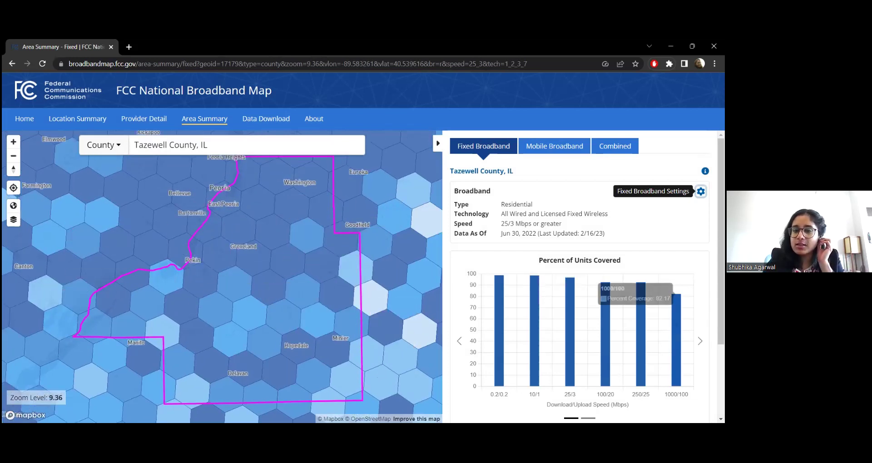
scroll(636, 318, down, 2)
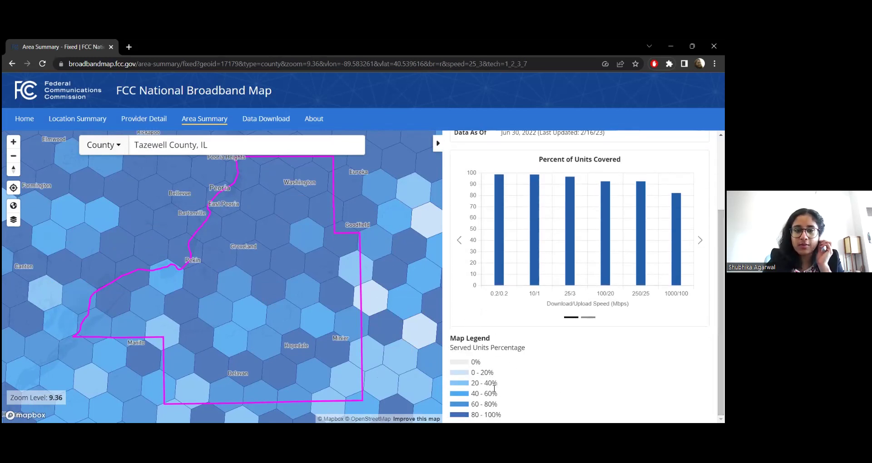
mouse_move(257, 299)
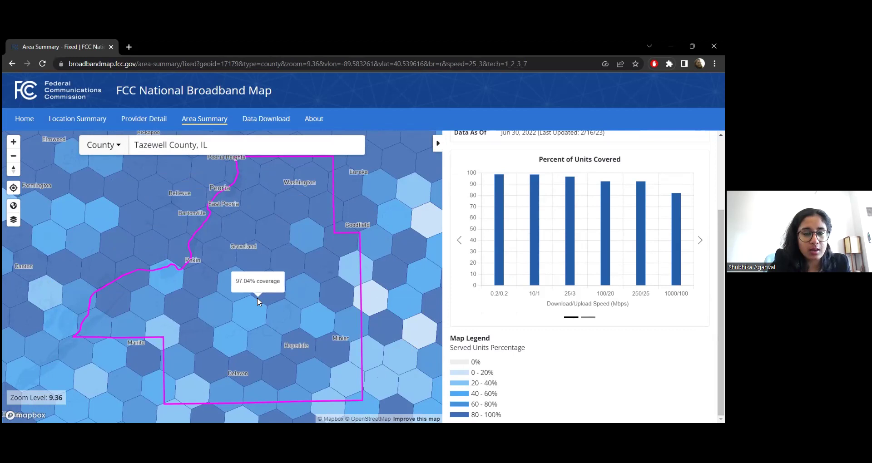
mouse_move(245, 313)
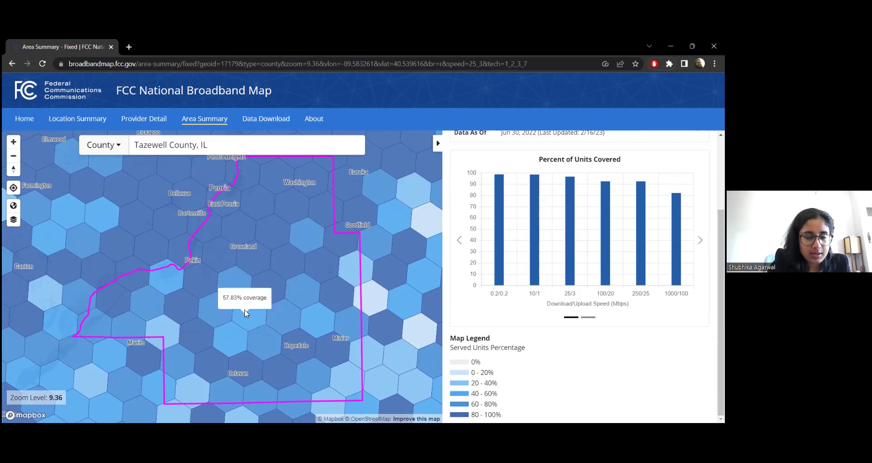
scroll(244, 287, up, 3)
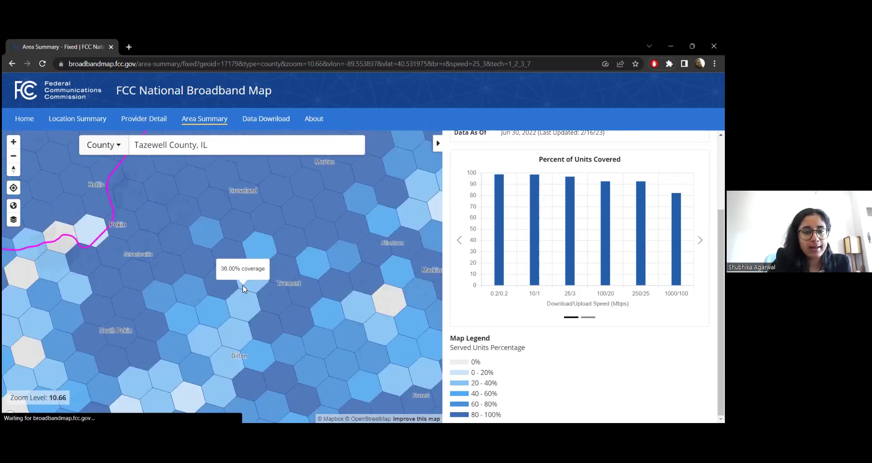
scroll(244, 286, up, 3)
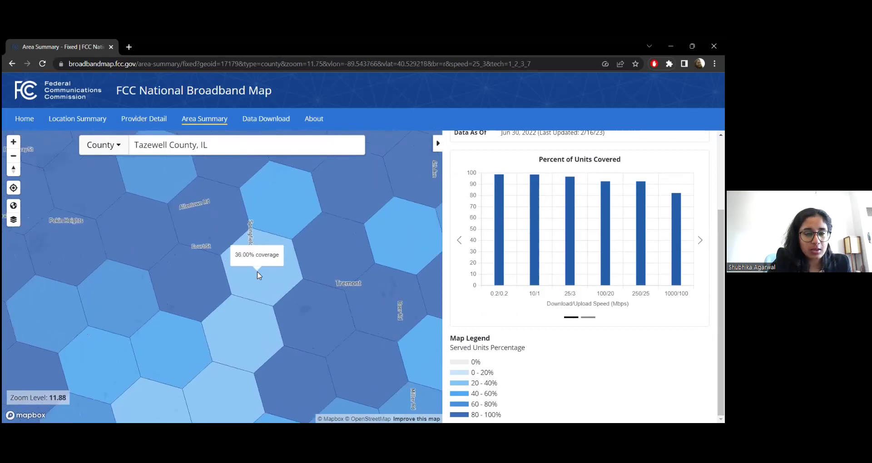
scroll(257, 272, up, 4)
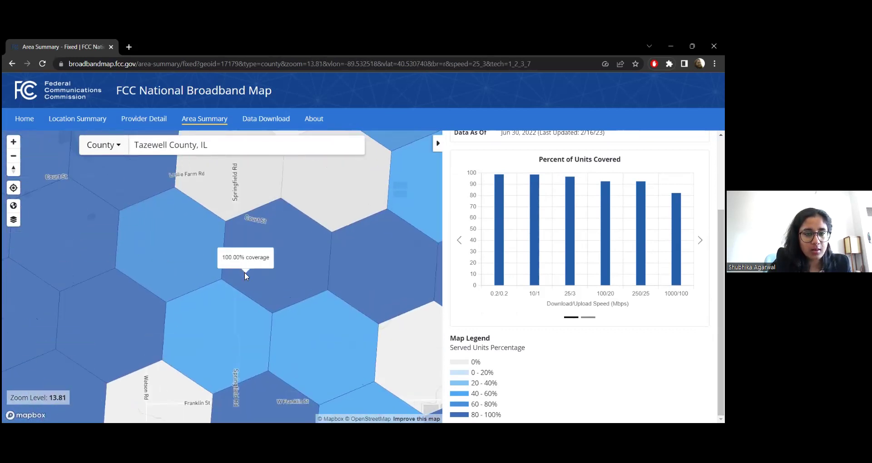
scroll(274, 245, up, 2)
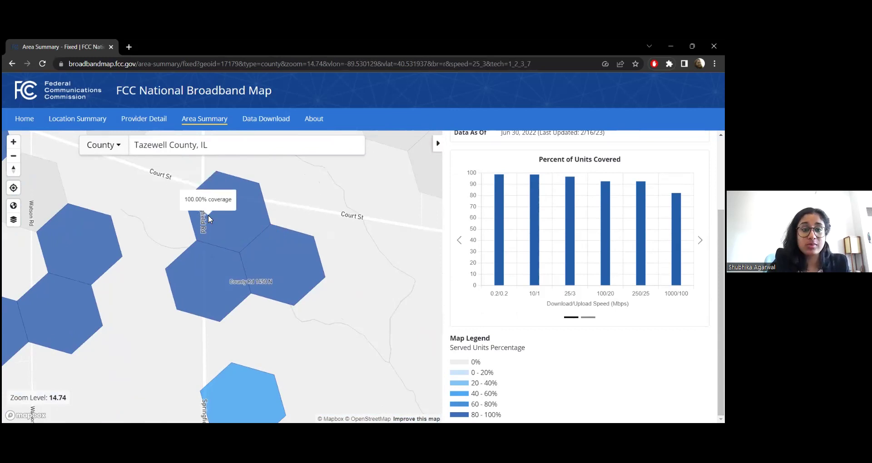
Compare hexagon coverage with the individual location points around Springfield Rd and Court St, checking the map legend at each level of detail.
mouse_move(201, 252)
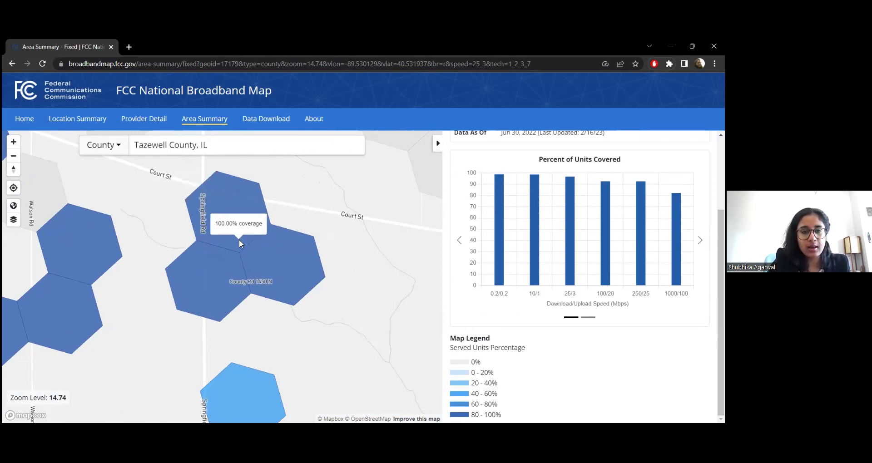
scroll(221, 216, up, 1)
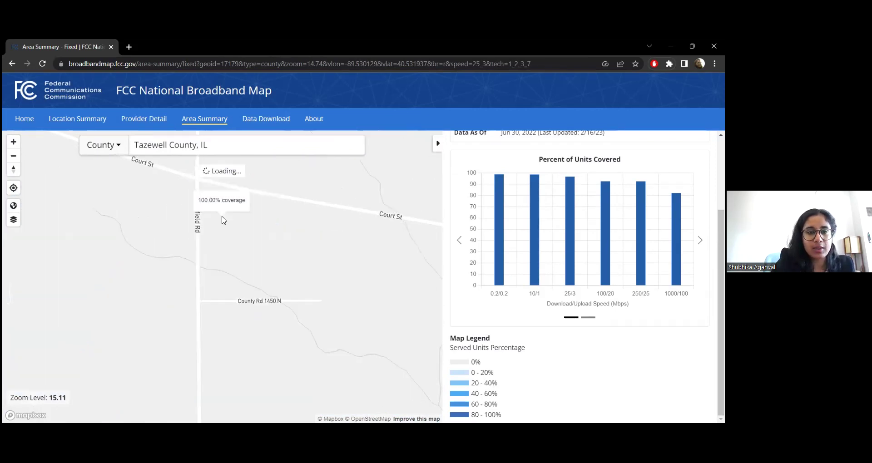
scroll(206, 217, down, 1)
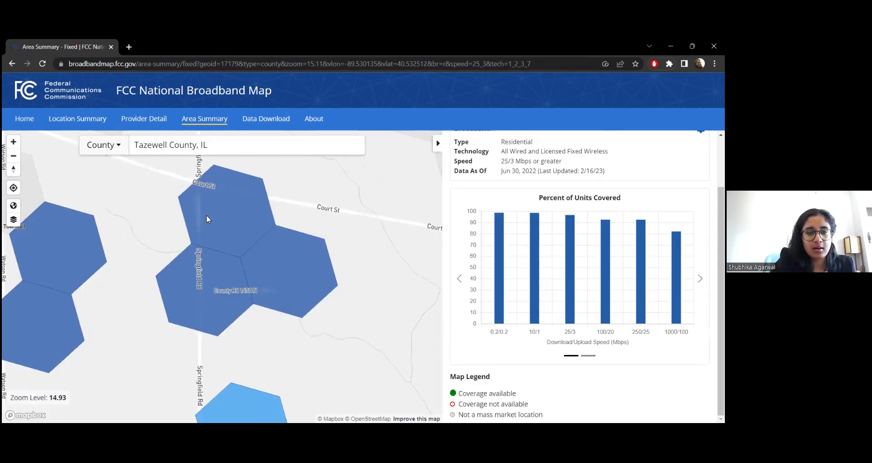
scroll(206, 216, up, 1)
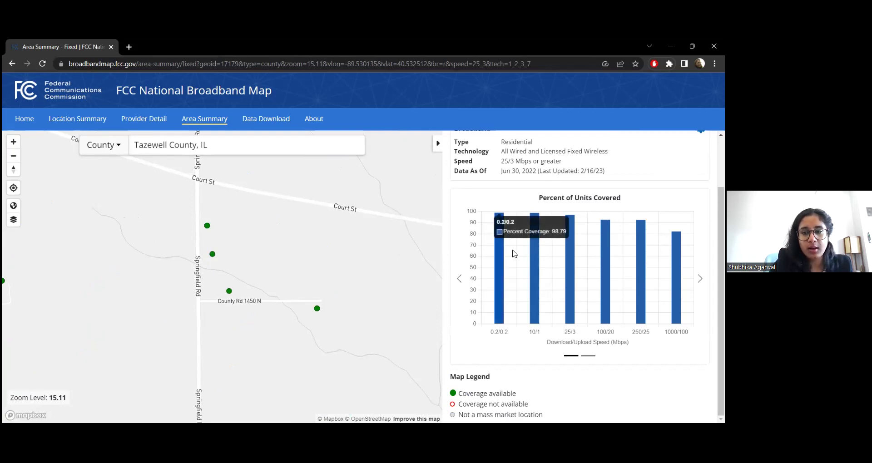
scroll(238, 257, down, 1)
scroll(238, 257, down, 4)
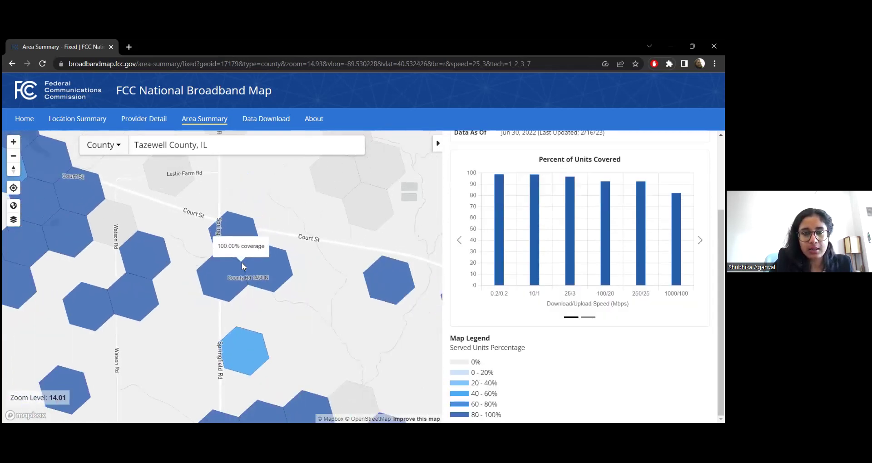
scroll(242, 255, down, 2)
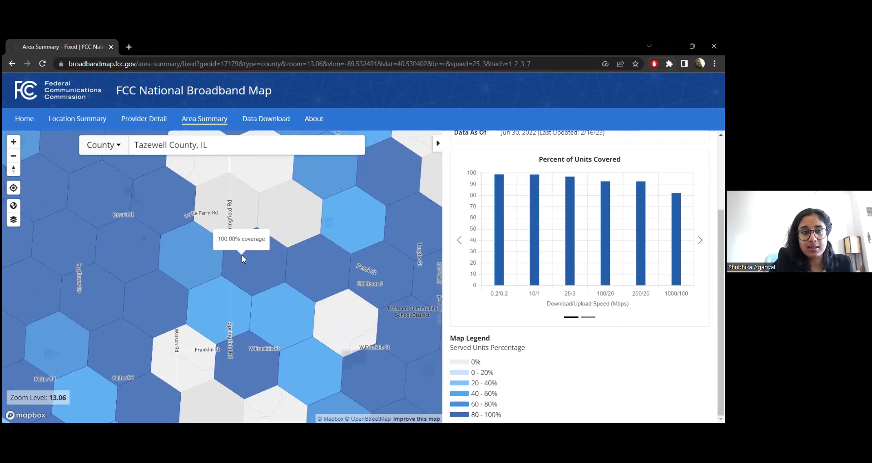
Open the location summary and examine the nationwide fixed broadband coverage hexagons down to central Missouri.
click(263, 120)
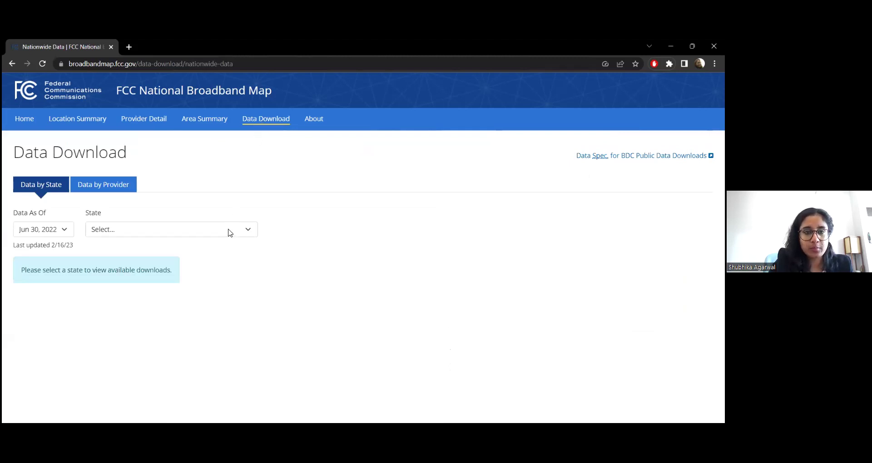
click(68, 124)
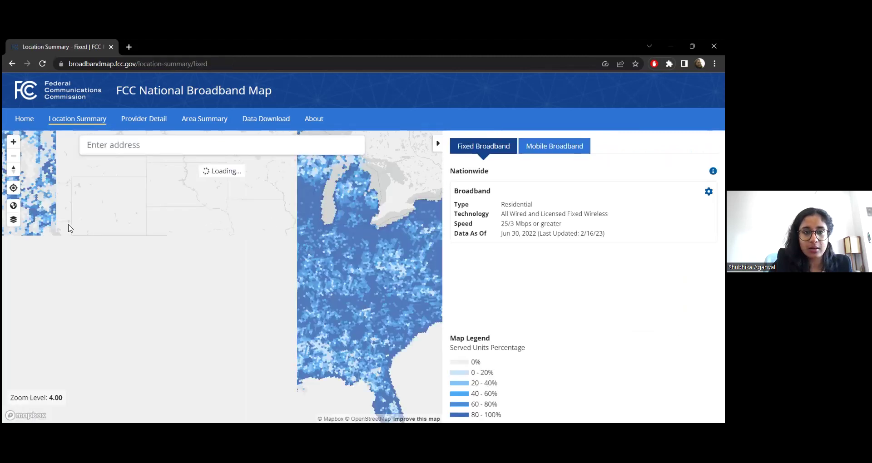
scroll(336, 271, up, 3)
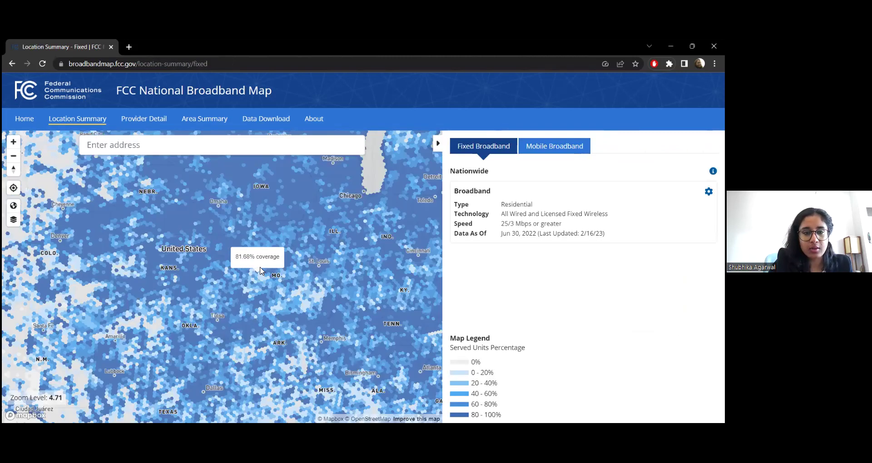
scroll(317, 269, up, 2)
scroll(309, 260, up, 2)
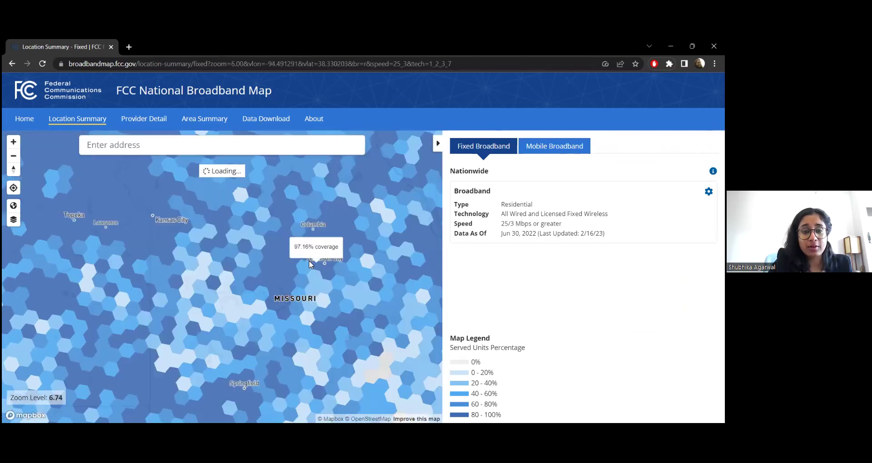
scroll(308, 260, up, 2)
scroll(300, 259, up, 1)
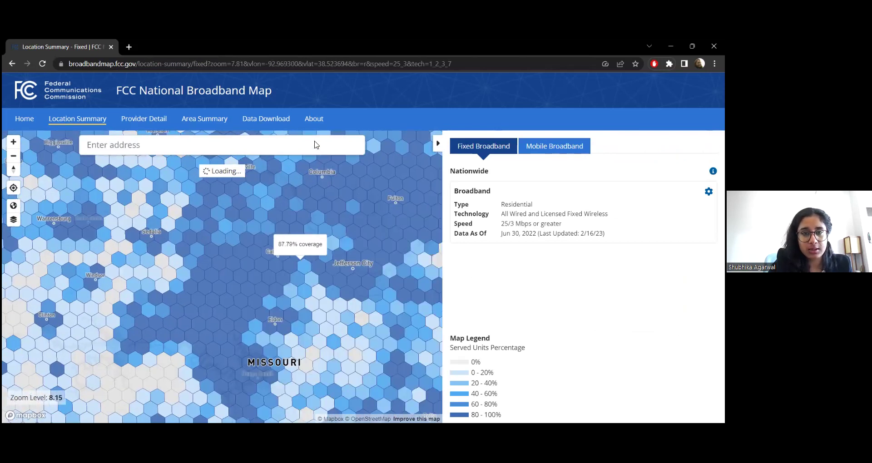
Open the data downloads by state, select Illinois, and review its fixed, mobile and summary datasets.
click(312, 121)
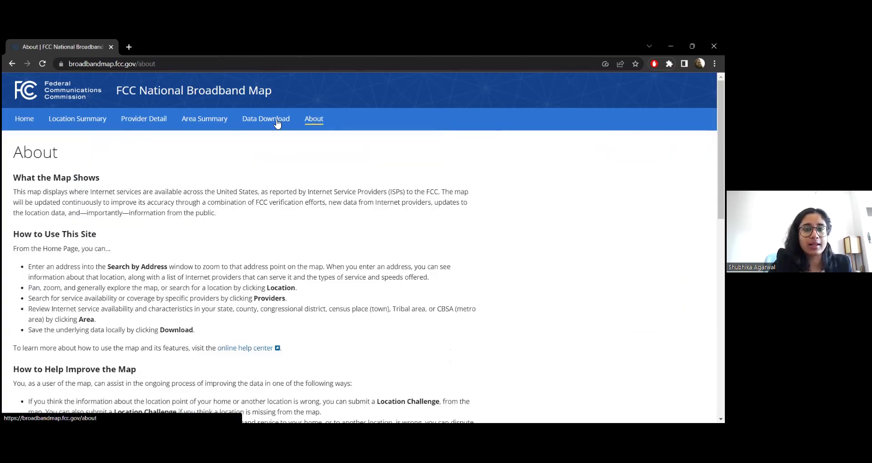
click(275, 120)
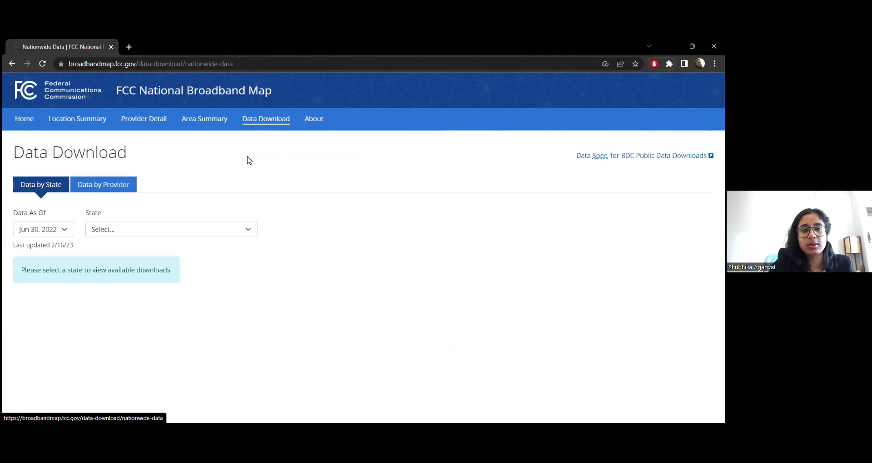
click(113, 232)
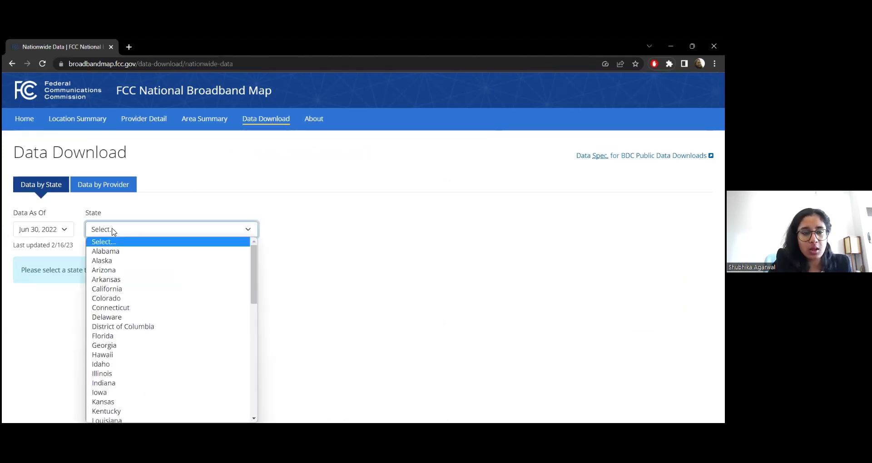
click(128, 373)
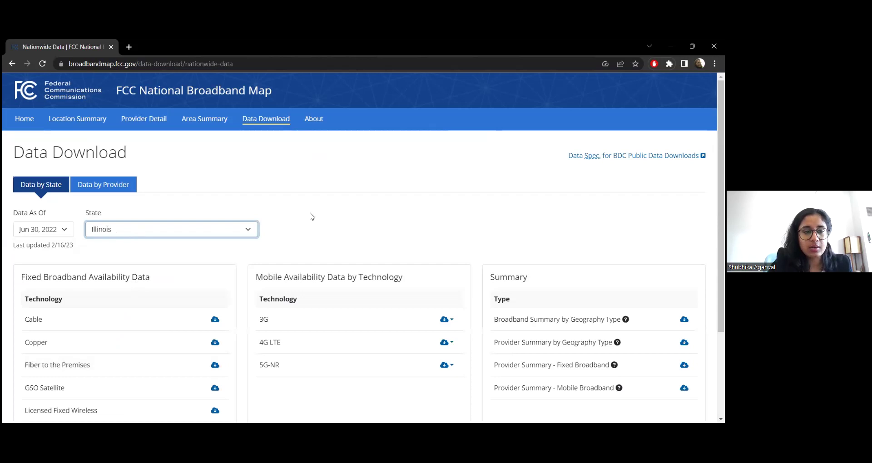
scroll(311, 216, down, 1)
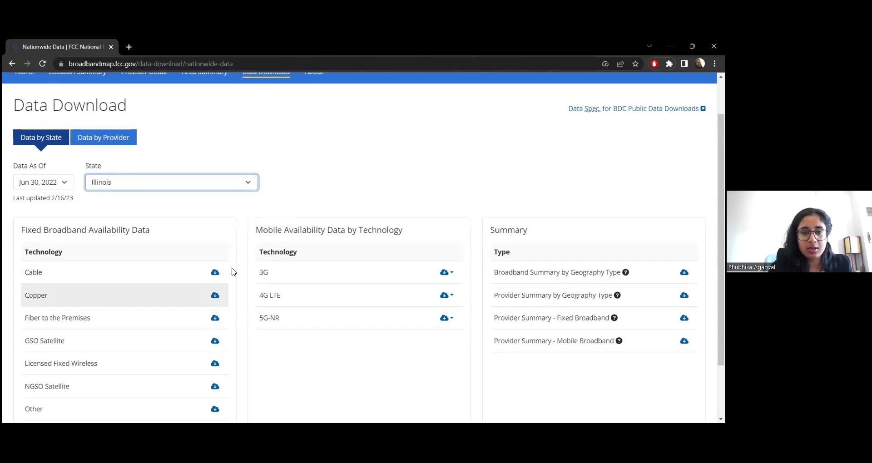
scroll(378, 233, down, 1)
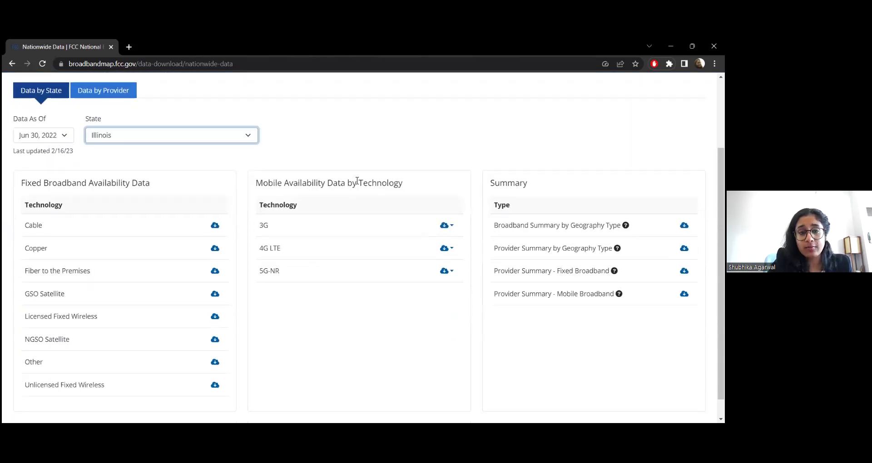
mouse_move(615, 271)
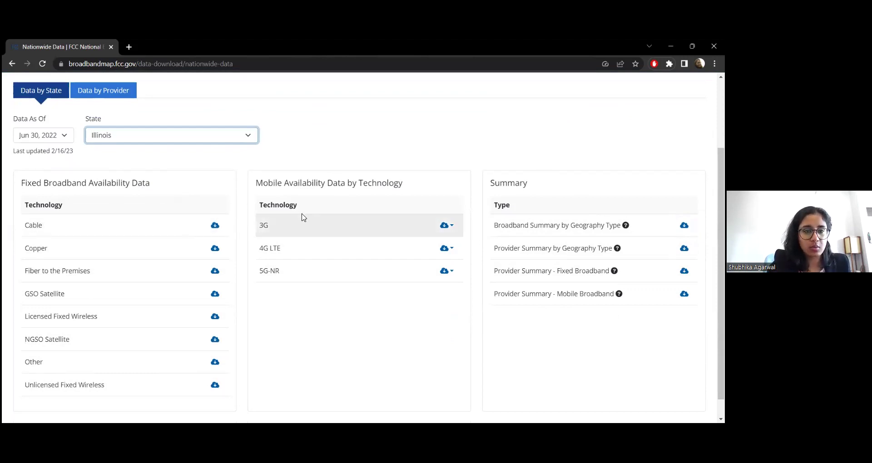
scroll(342, 302, down, 1)
scroll(344, 291, up, 3)
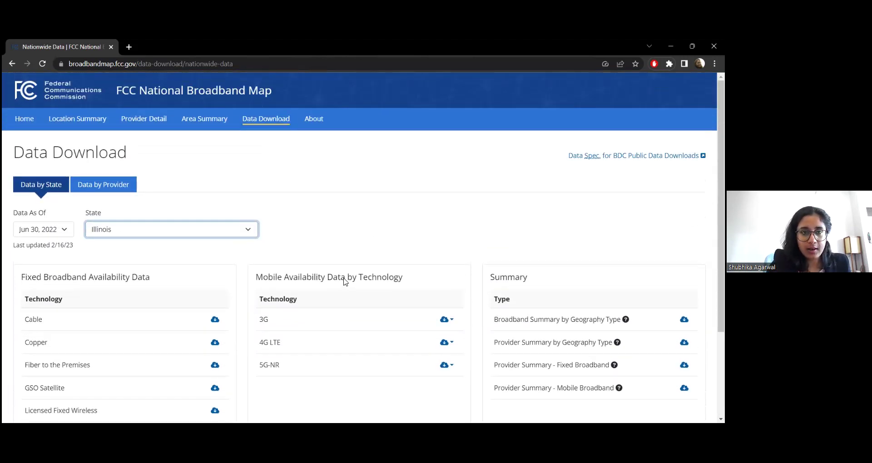
Skim the site's About information from start to end and return to the home page.
click(316, 123)
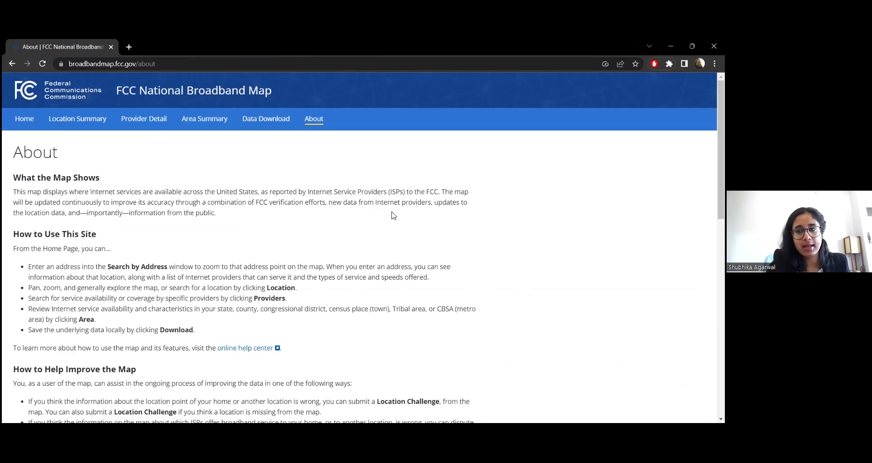
scroll(364, 248, down, 10)
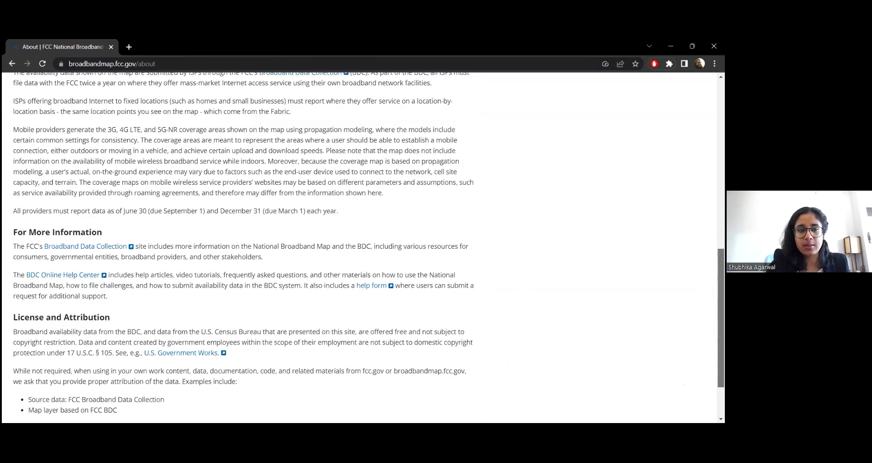
scroll(363, 249, up, 10)
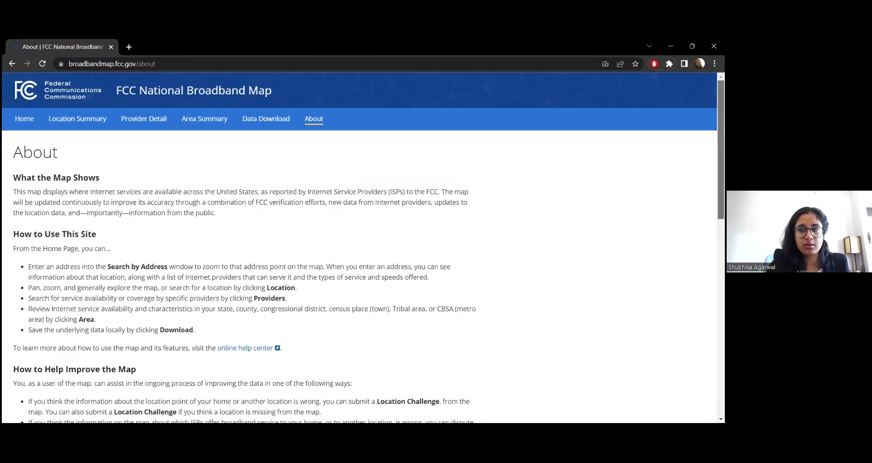
click(24, 120)
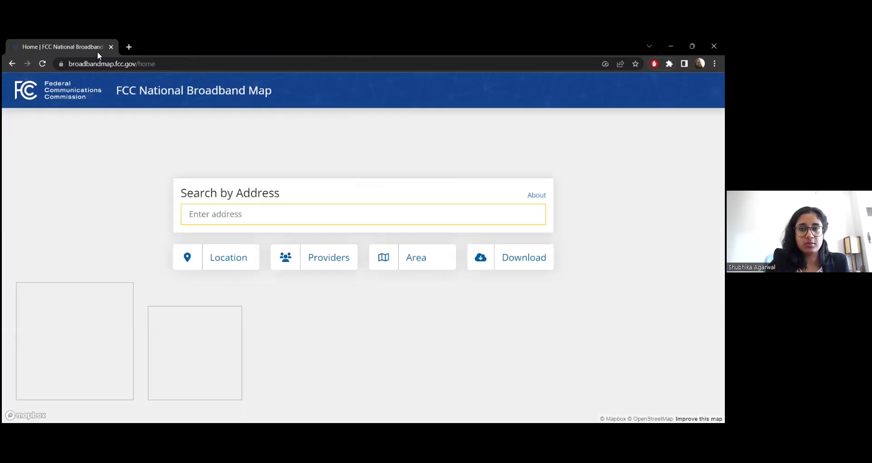